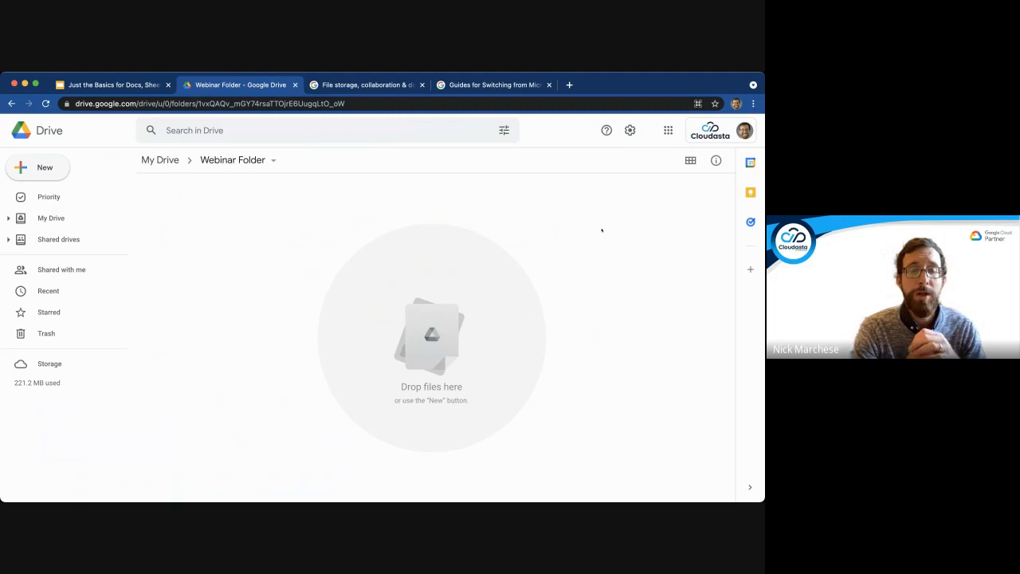
{"action": "left_click", "coordinate": [372, 103]}
{"action": "type", "text": "drive.google.com"}
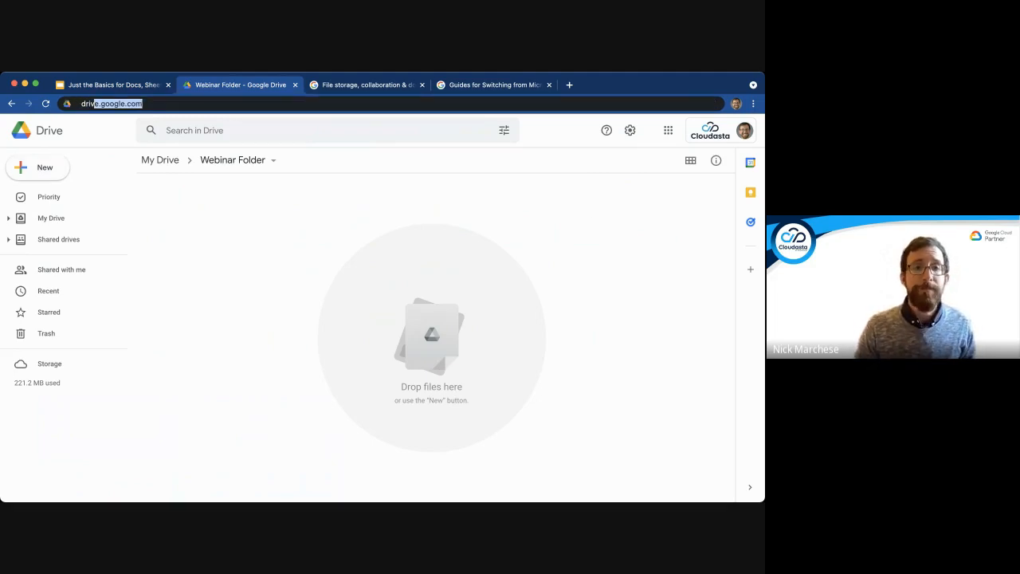
{"action": "left_click", "coordinate": [406, 317]}
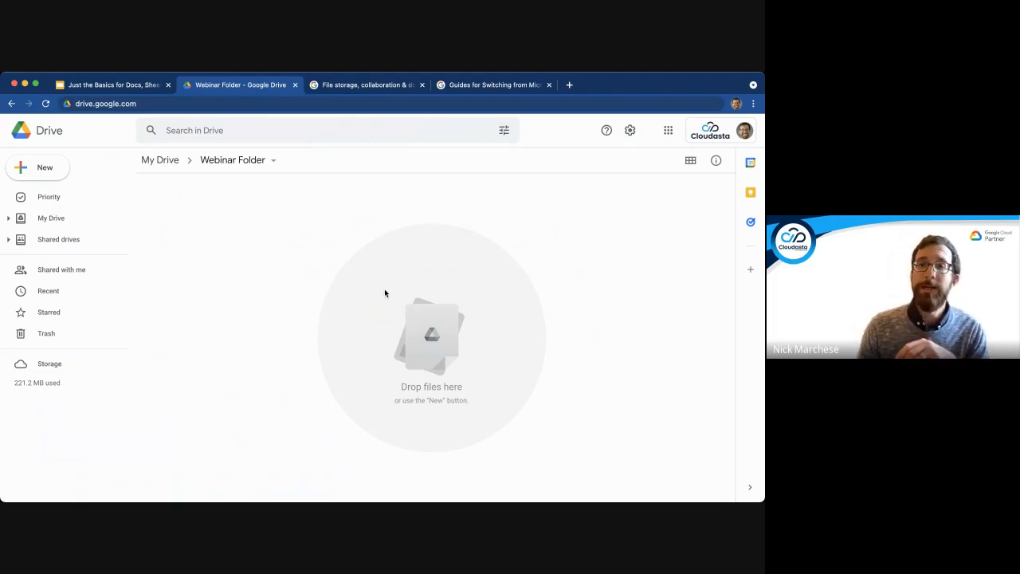
- Create a new blank Google Docs document in the Webinar Folder
{"action": "left_click", "coordinate": [57, 172]}
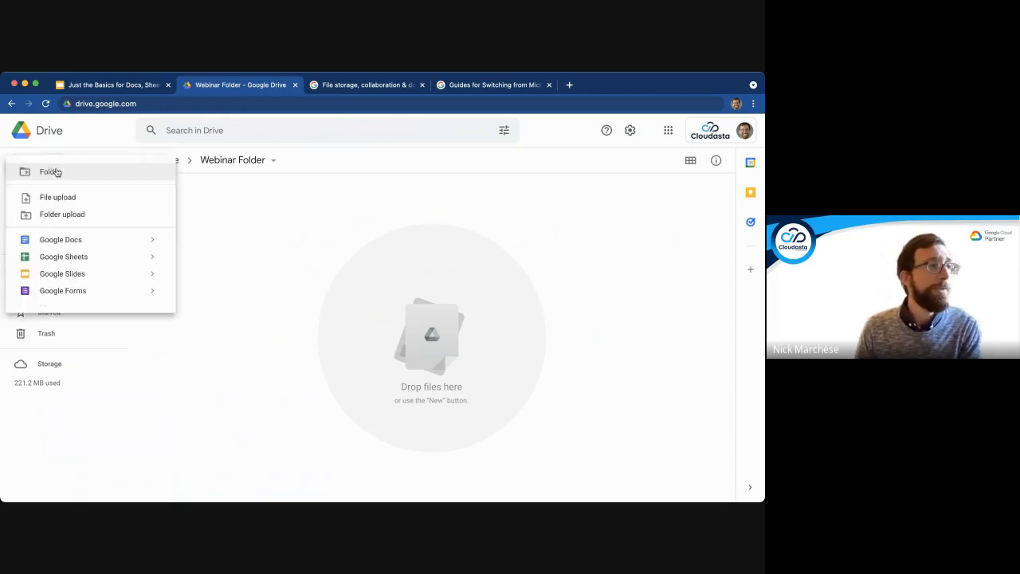
{"action": "left_click", "coordinate": [90, 240]}
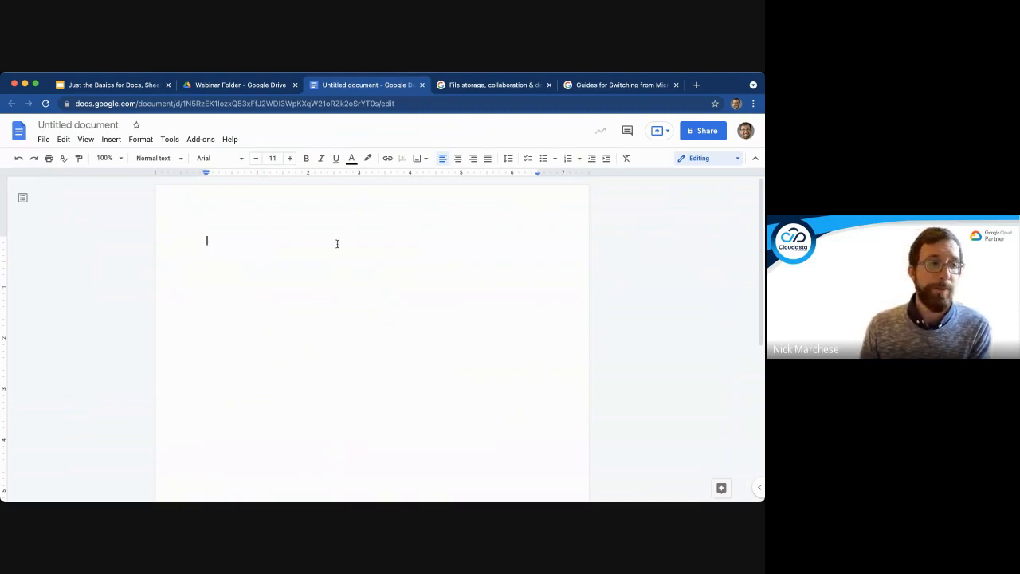
- Examine the Learning Center's File storage, collaboration & docs page and its Guides for Switching from Microsoft page
{"action": "left_click", "coordinate": [494, 86]}
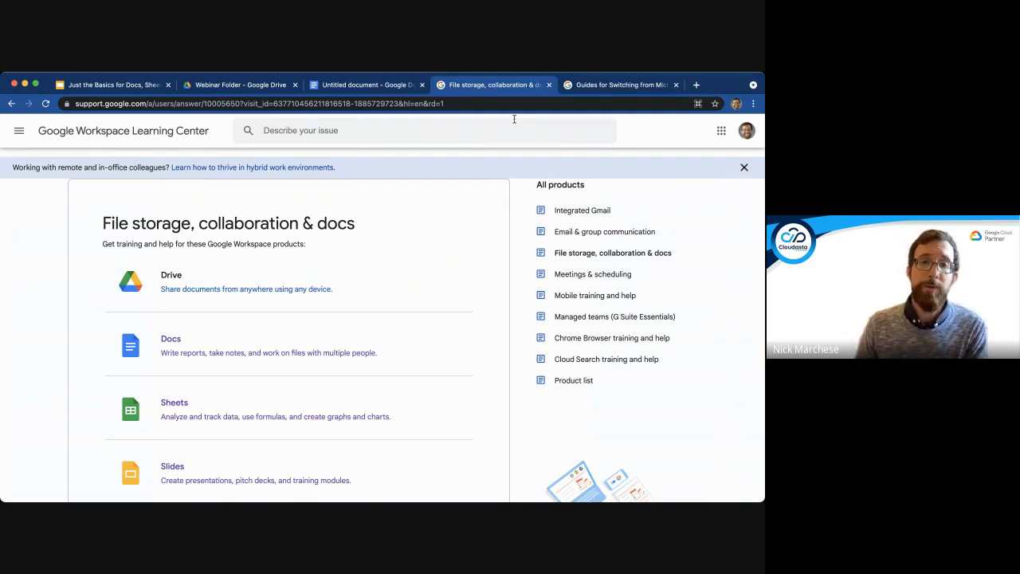
{"action": "scroll", "coordinate": [481, 211], "scroll_direction": "up", "scroll_amount": 2}
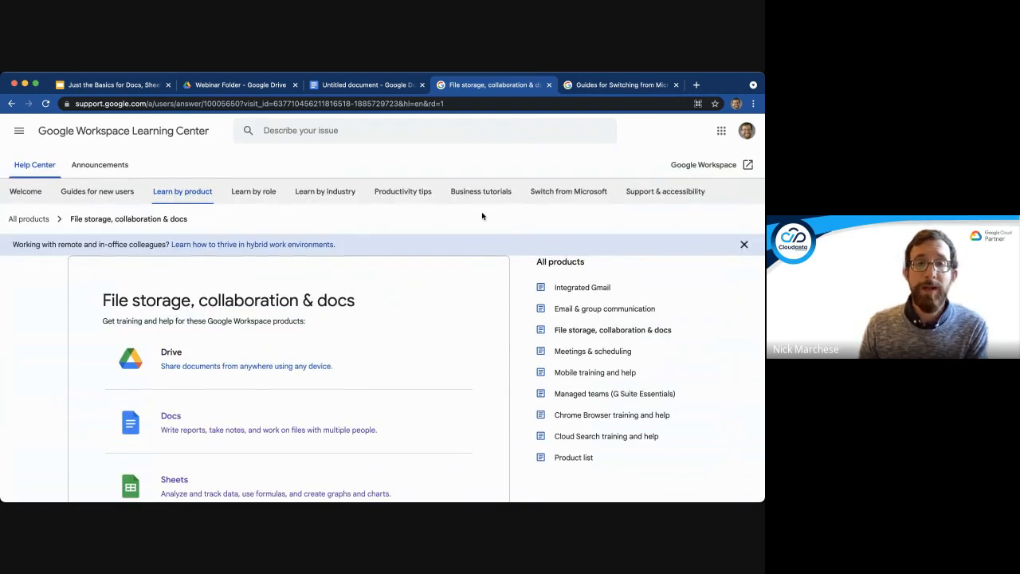
{"action": "scroll", "coordinate": [232, 242], "scroll_direction": "down", "scroll_amount": 3}
{"action": "scroll", "coordinate": [231, 242], "scroll_direction": "down", "scroll_amount": 2}
{"action": "scroll", "coordinate": [253, 320], "scroll_direction": "up", "scroll_amount": 5}
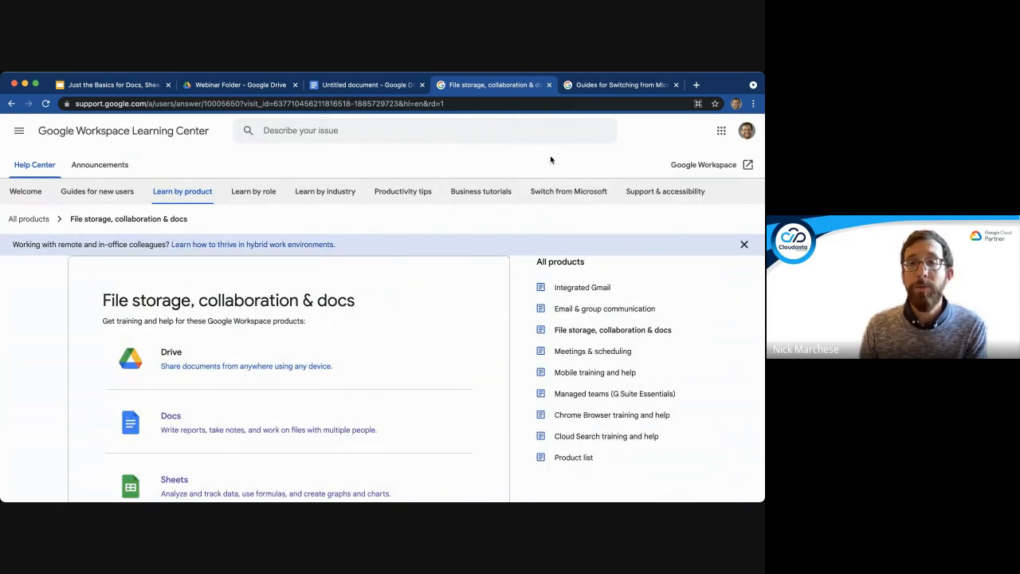
{"action": "left_click", "coordinate": [616, 93]}
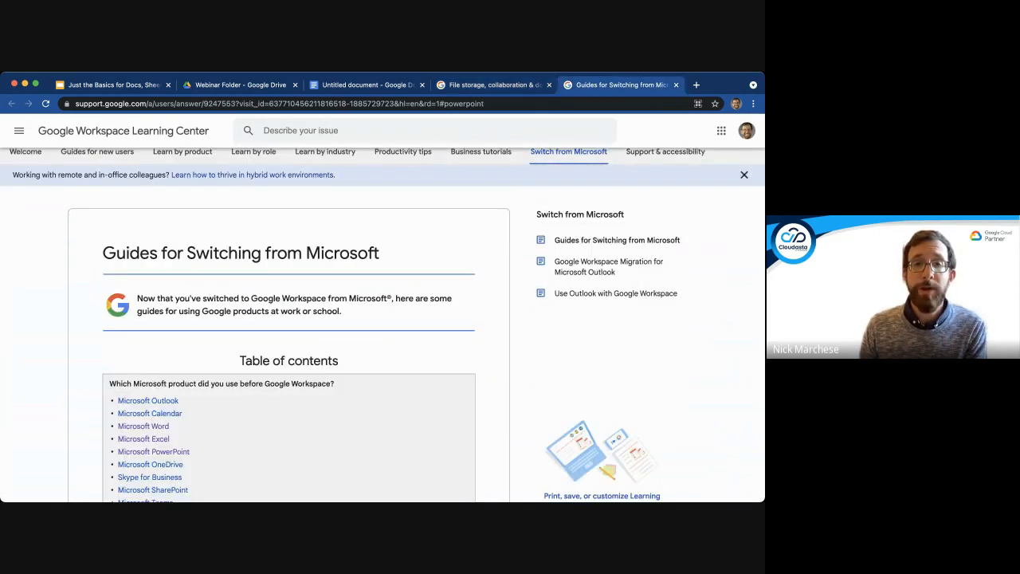
{"action": "scroll", "coordinate": [427, 354], "scroll_direction": "up", "scroll_amount": 1}
{"action": "scroll", "coordinate": [426, 351], "scroll_direction": "down", "scroll_amount": 2}
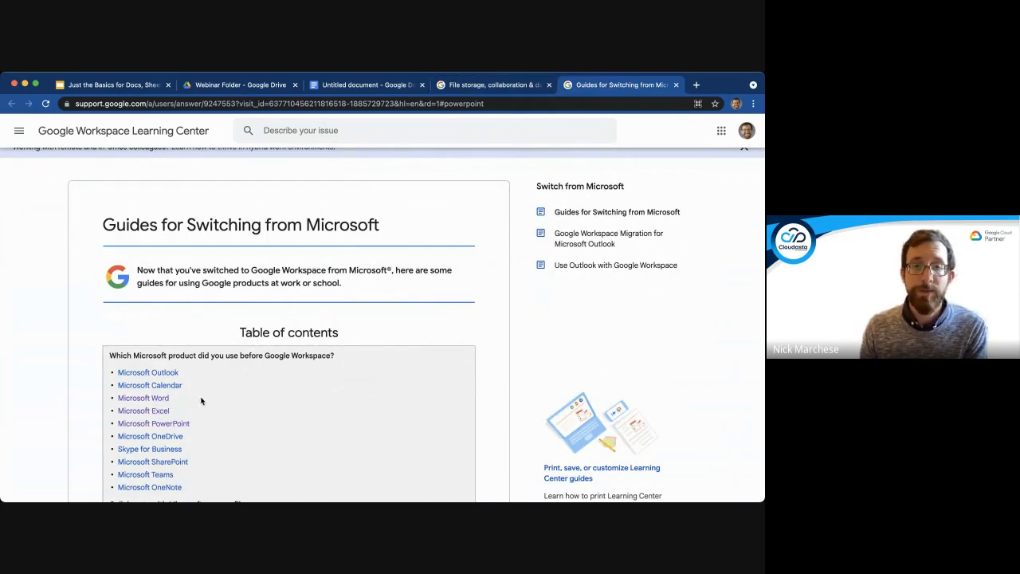
{"action": "scroll", "coordinate": [203, 401], "scroll_direction": "up", "scroll_amount": 1}
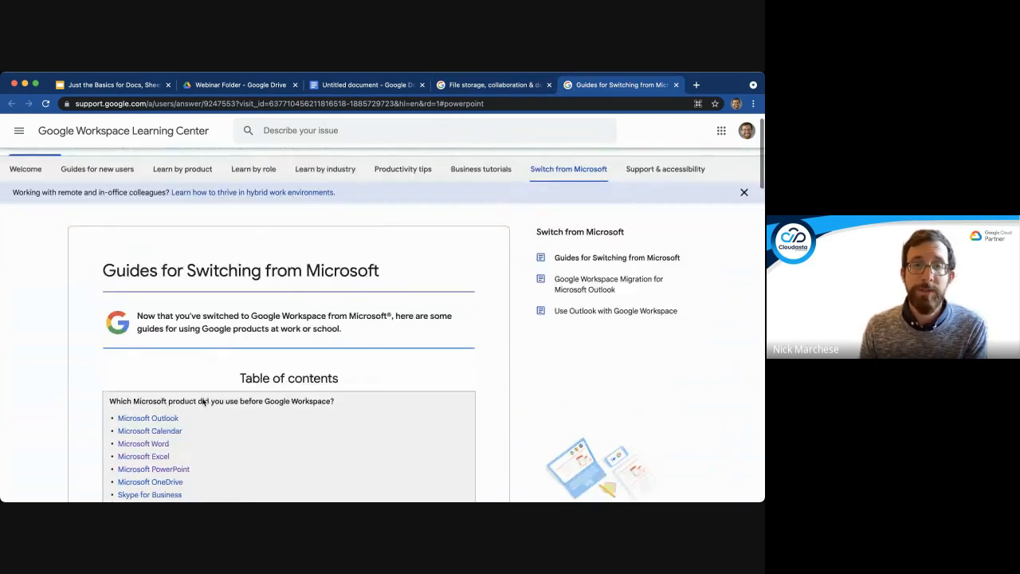
- Copy the web addresses of the Guides for Switching from Microsoft and the File storage, collaboration & docs pages for sharing
{"action": "left_click", "coordinate": [466, 102]}
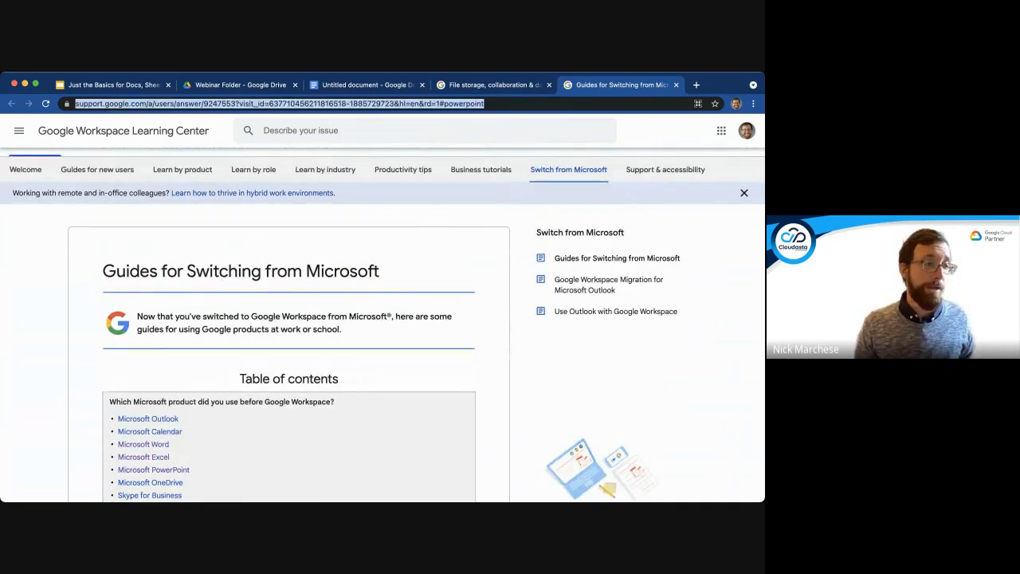
{"action": "key", "text": "super+Tab"}
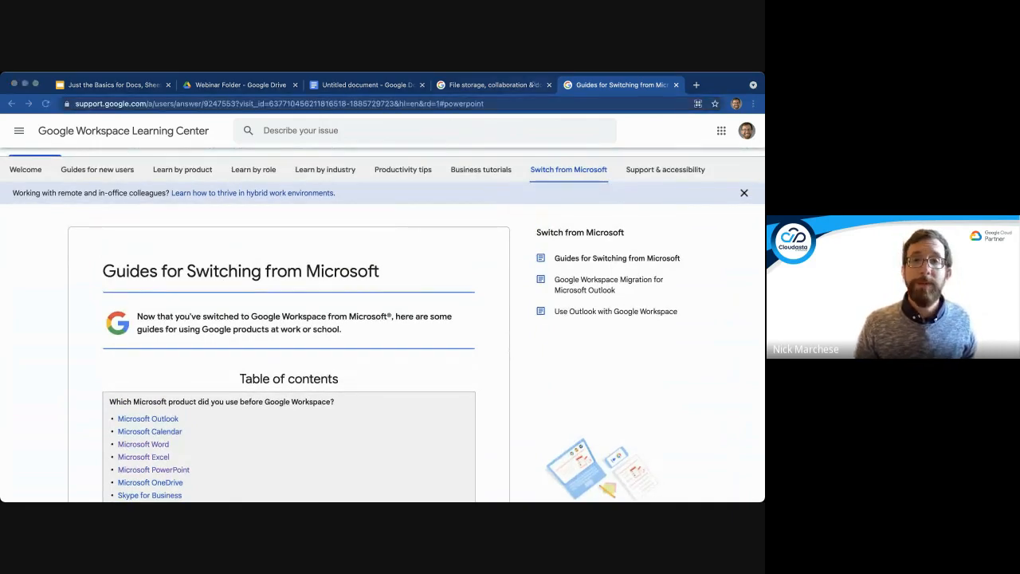
{"action": "left_click", "coordinate": [537, 85]}
{"action": "left_click", "coordinate": [477, 103]}
{"action": "key", "text": "super+Tab"}
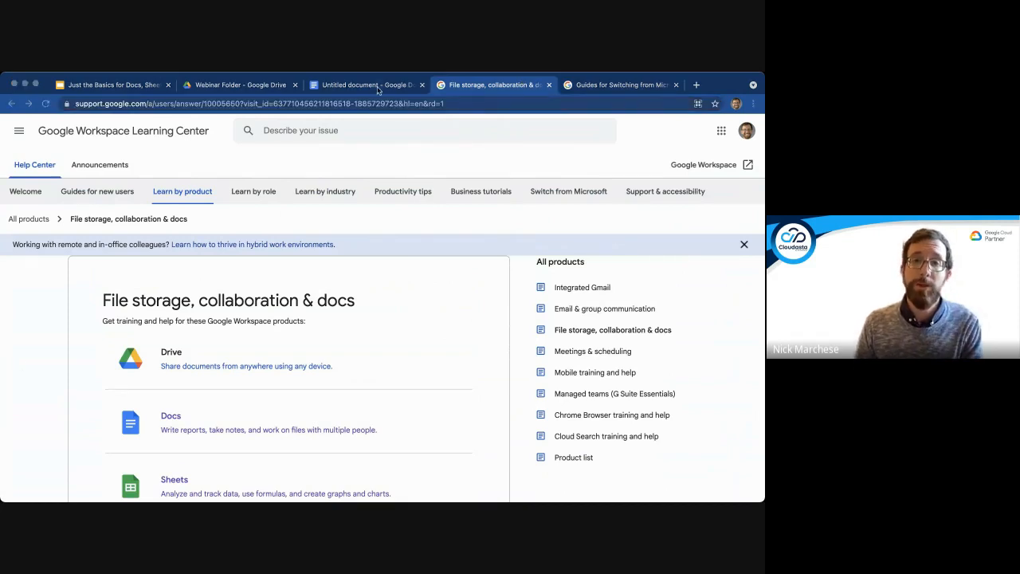
- Return to the untitled document and rename it "Webinar Demo Document for October 28th"
{"action": "left_click", "coordinate": [335, 88]}
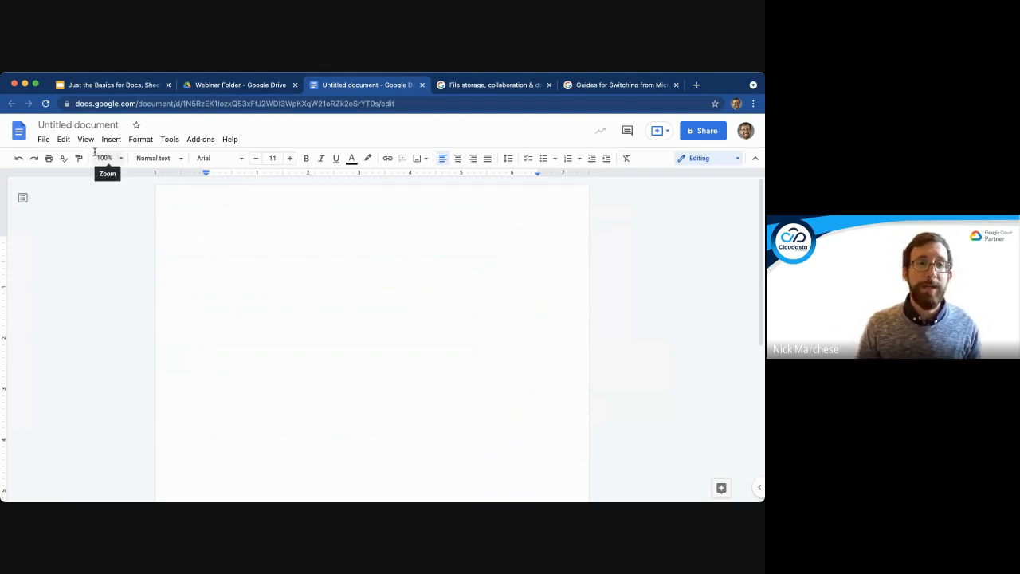
{"action": "left_click", "coordinate": [95, 125]}
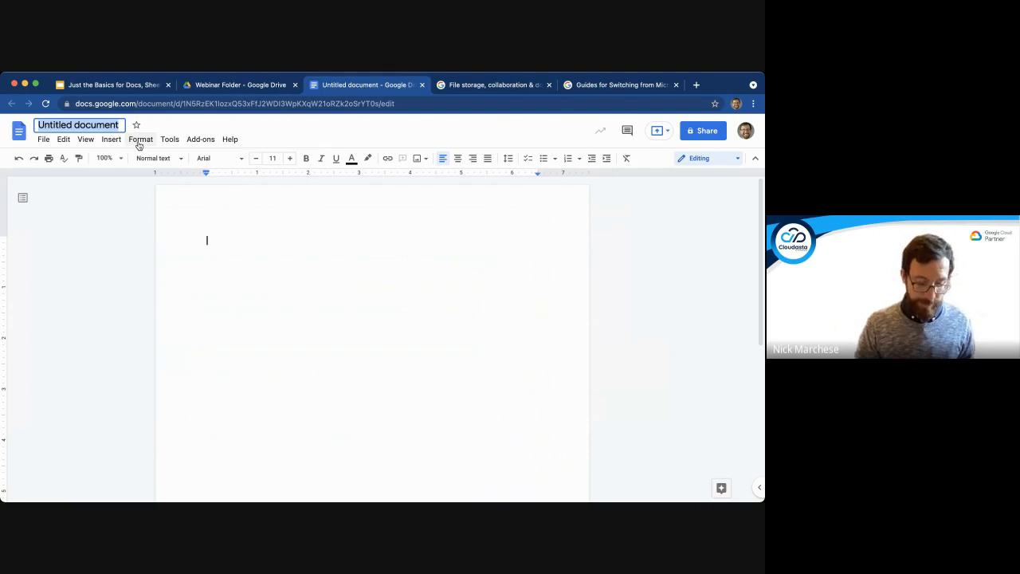
{"action": "type", "text": "Webinar Demo Document for"}
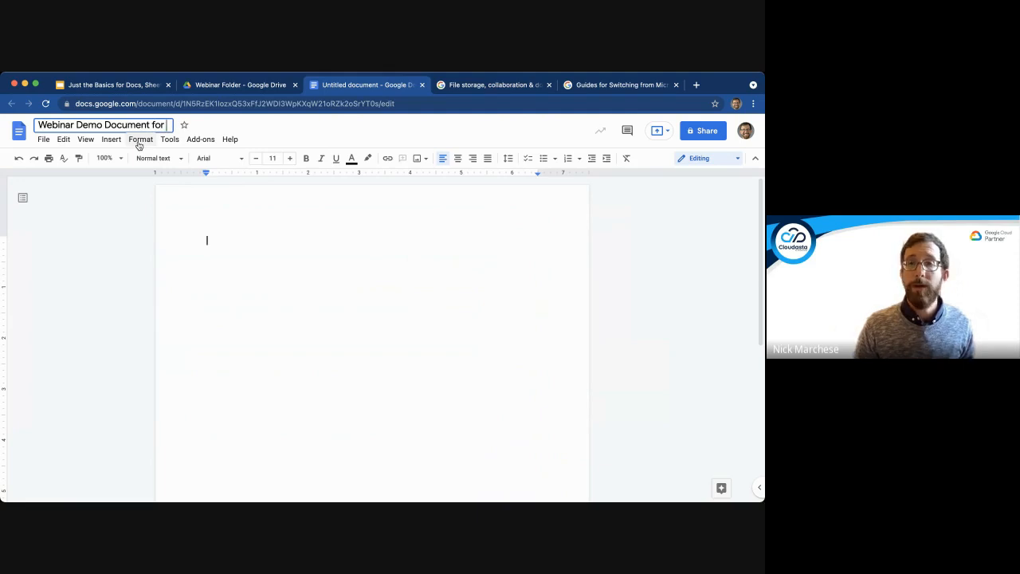
{"action": "type", "text": " October 28th"}
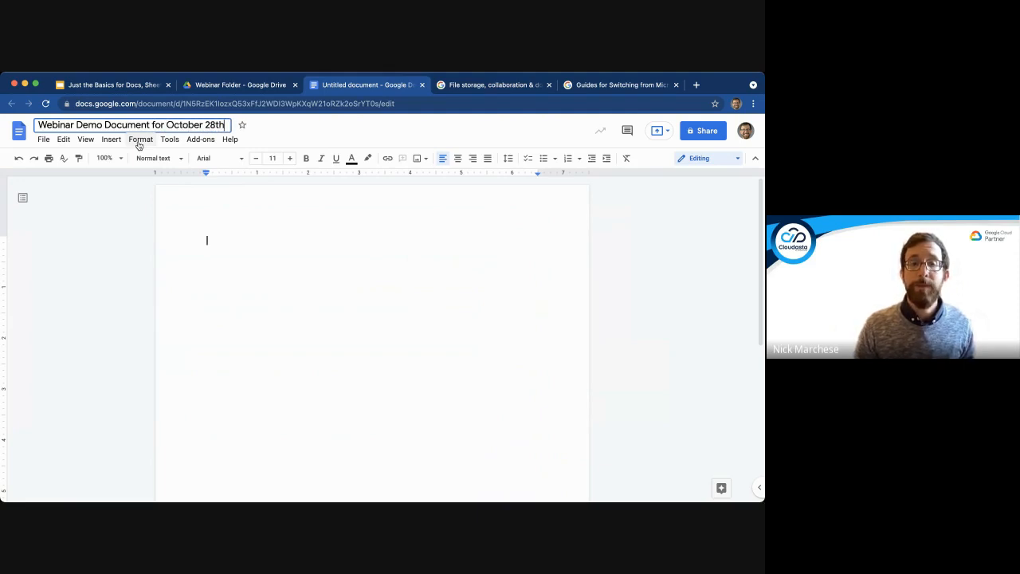
{"action": "key", "text": "Return"}
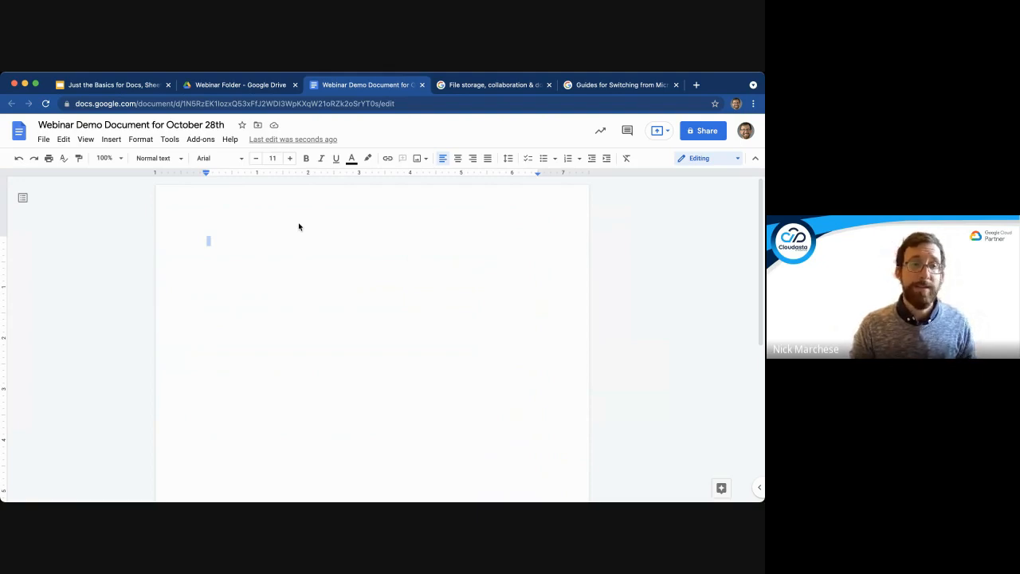
- Write the sentence "Today, I had three cups of tea and they warmed my heart!" in the document body
{"action": "left_click", "coordinate": [237, 243]}
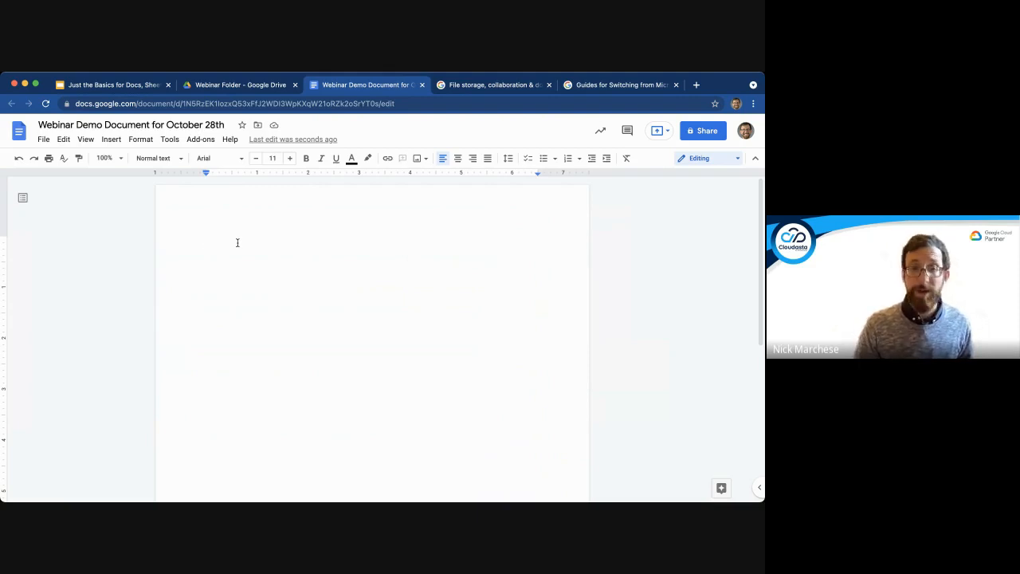
{"action": "type", "text": "Today I h"}
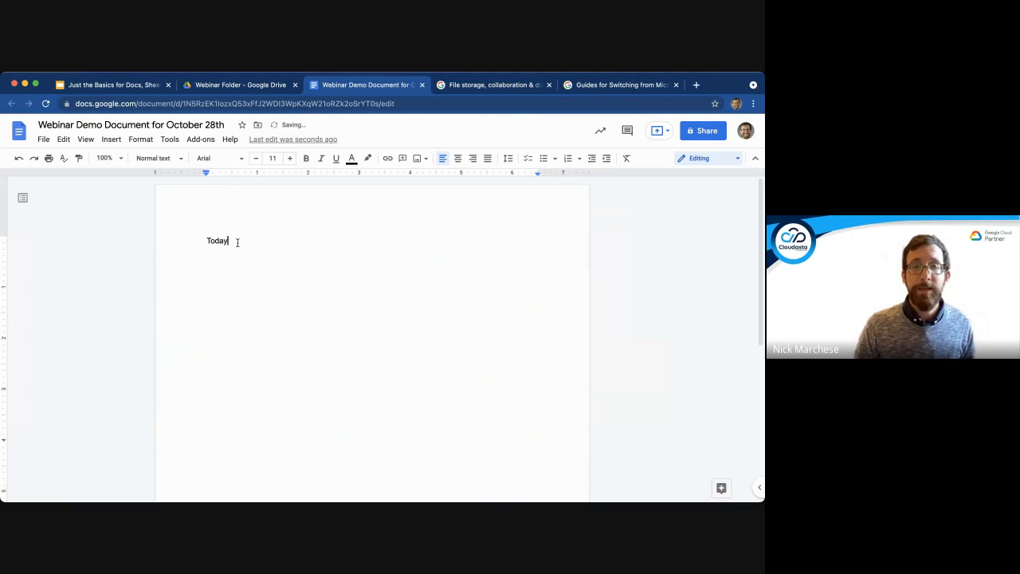
{"action": "key", "text": "BackSpace"}
{"action": "key", "text": "BackSpace"}
{"action": "key", "text": "BackSpace"}
{"action": "key", "text": "BackSpace"}
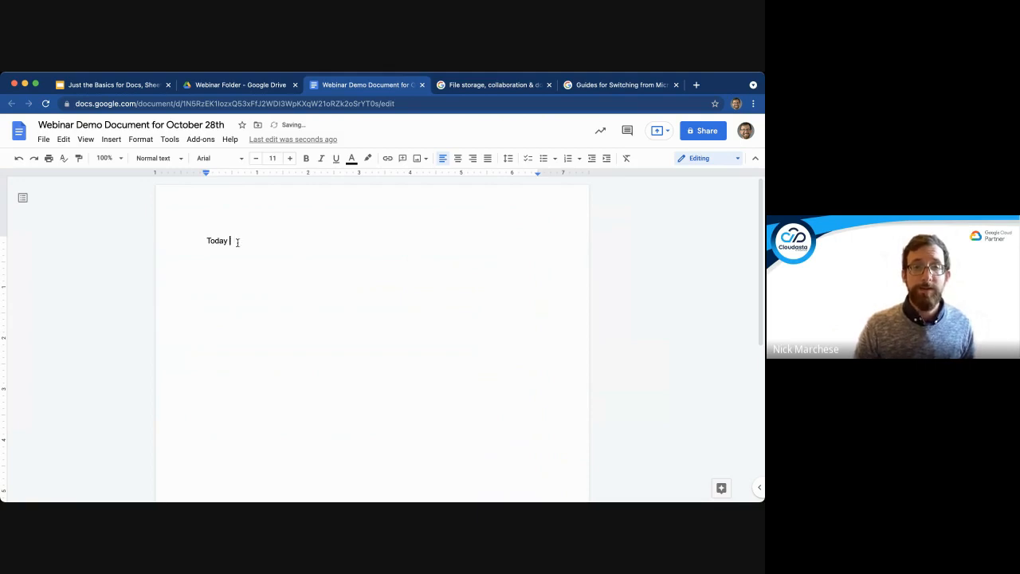
{"action": "type", "text": ", I had thre"}
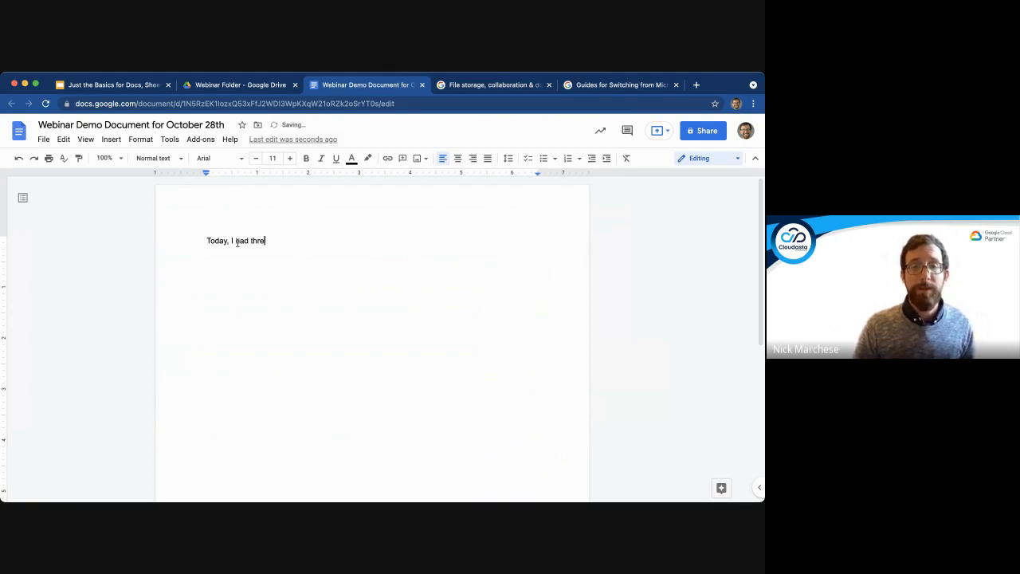
{"action": "type", "text": "e cups of tea and "}
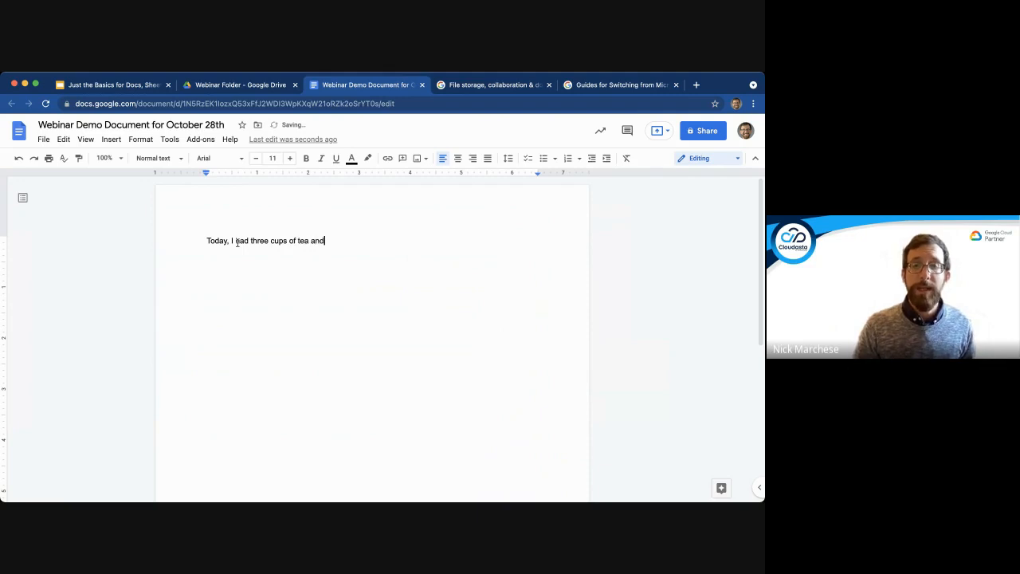
{"action": "type", "text": "they warm"}
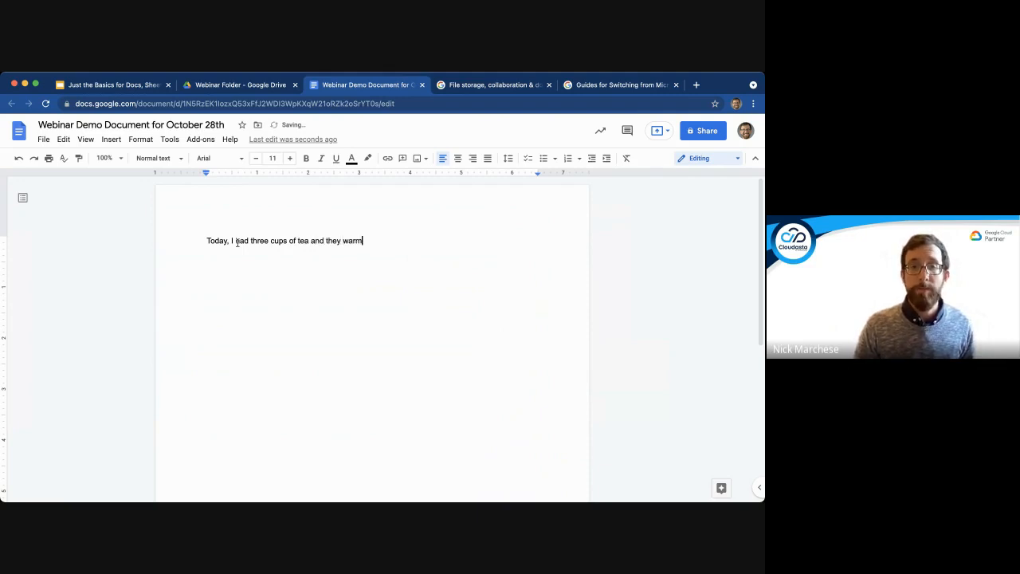
{"action": "type", "text": "ed my heart"}
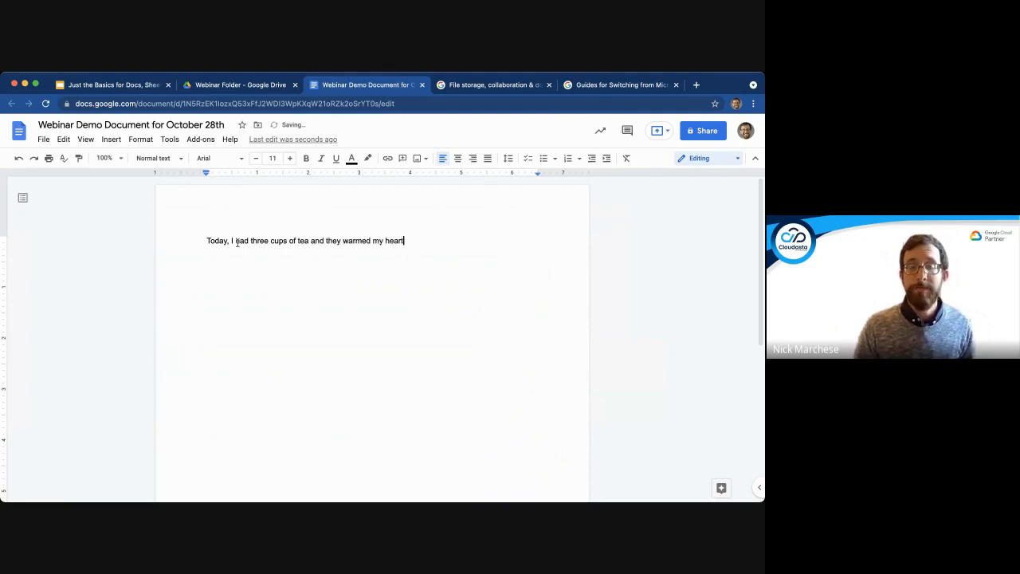
{"action": "type", "text": "!"}
- Add a new line above the sentence containing the heading text "The story of tea"
{"action": "left_click", "coordinate": [206, 241]}
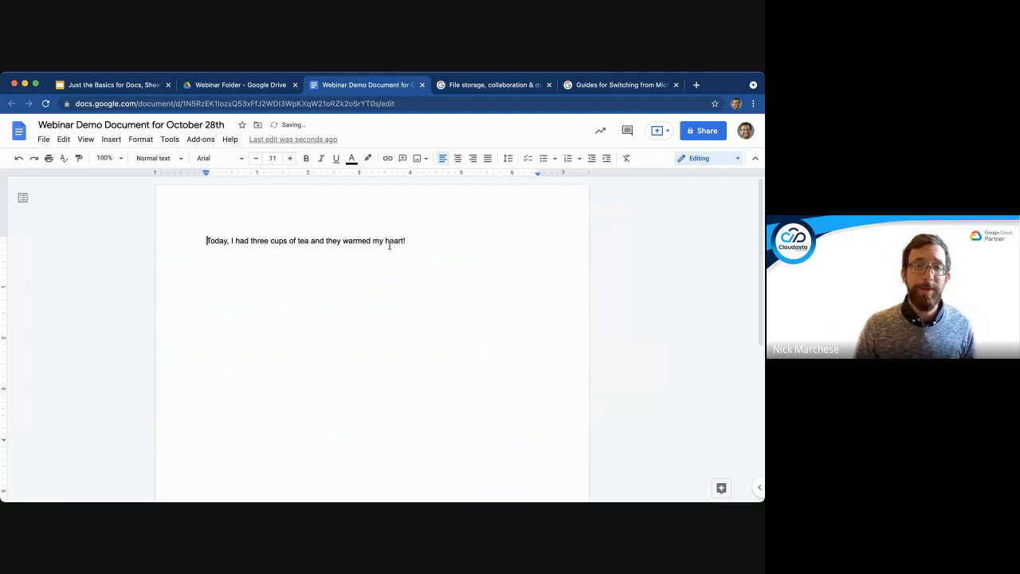
{"action": "key", "text": "Return"}
{"action": "key", "text": "BackSpace"}
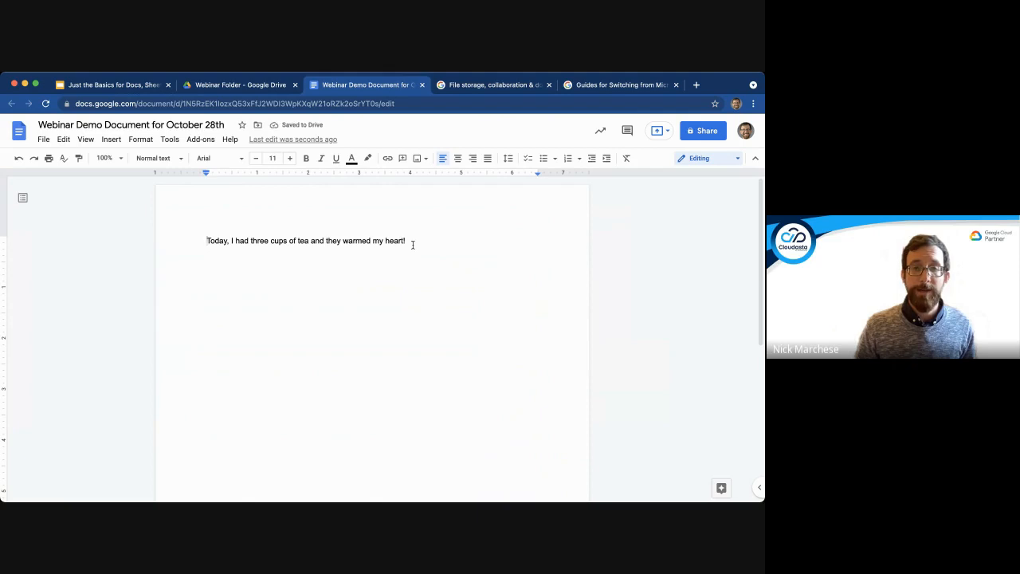
{"action": "key", "text": "Return"}
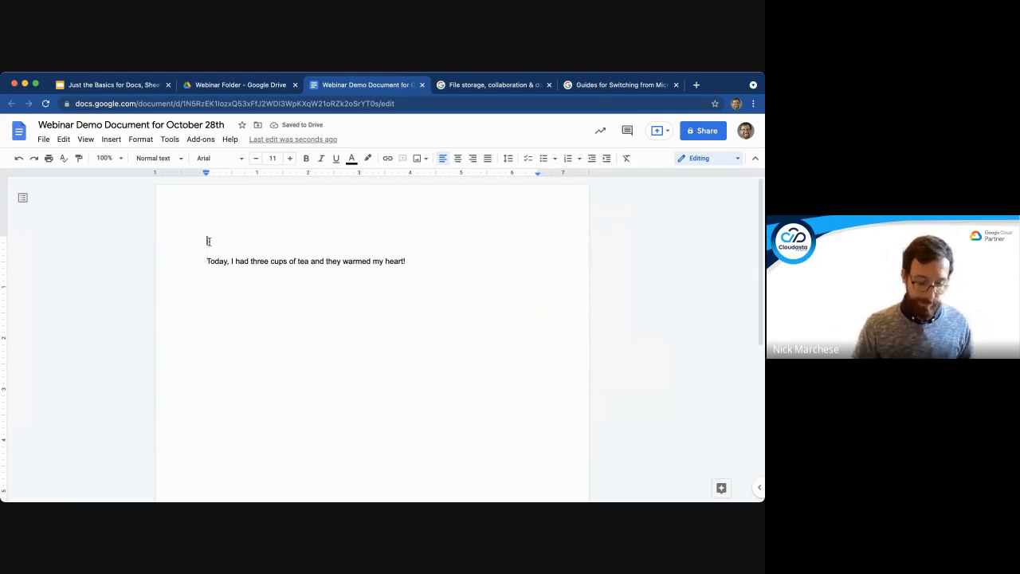
{"action": "type", "text": "The story of tea"}
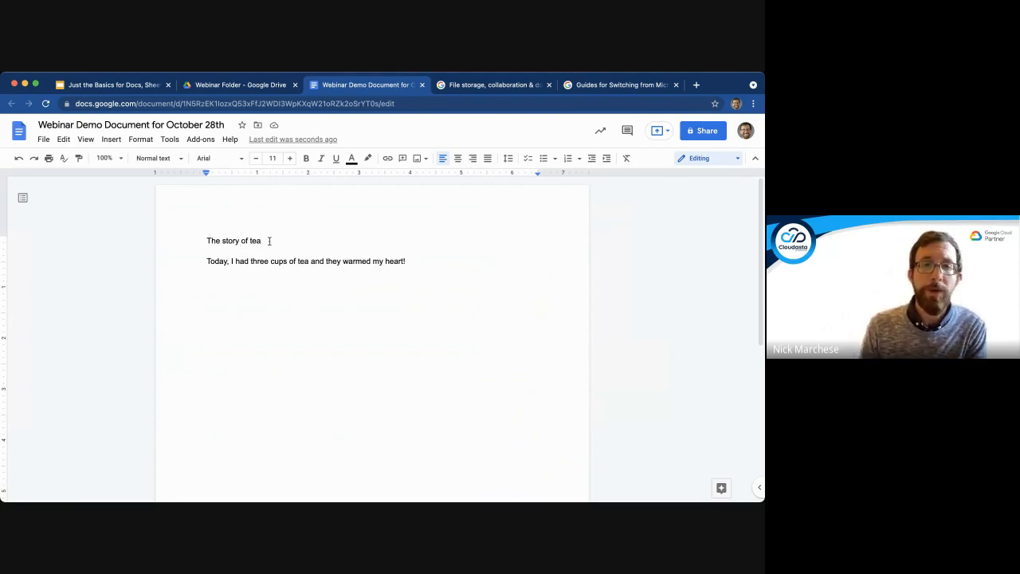
- Apply the Title style to the heading "The story of tea", and return it to Normal text
{"action": "key", "text": "super+equal"}
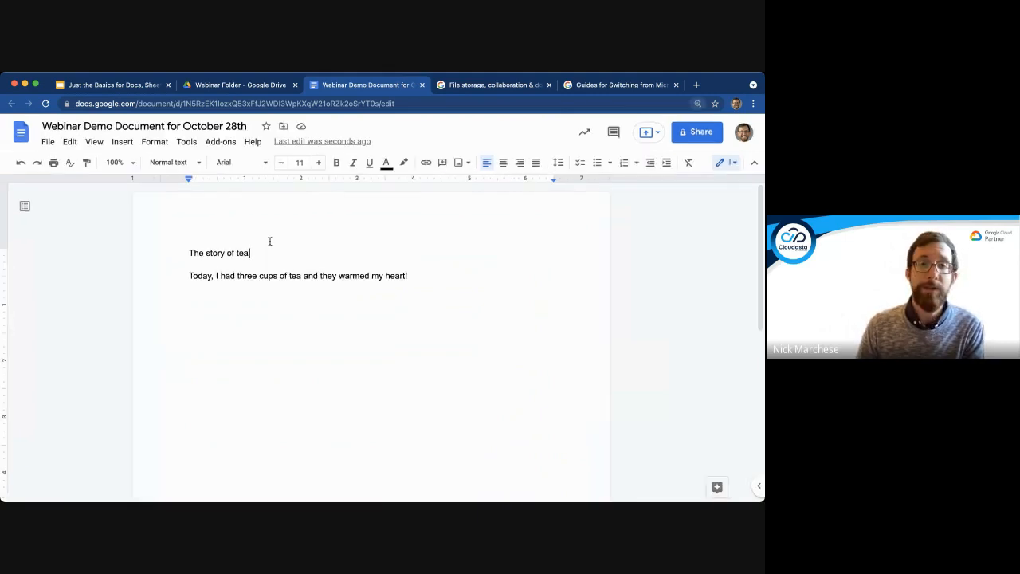
{"action": "key", "text": "super+equal"}
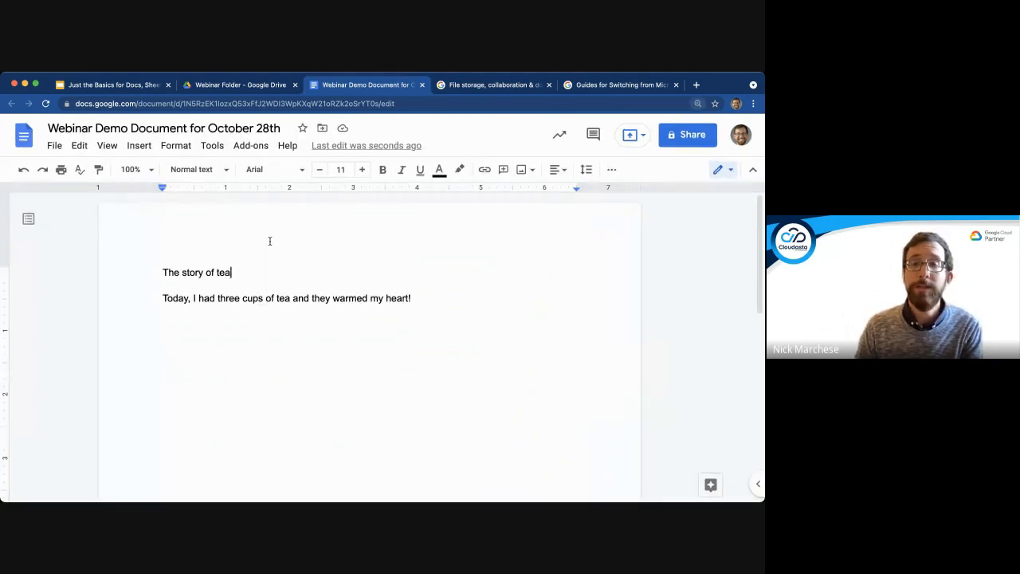
{"action": "left_click_drag", "start_coordinate": [234, 273], "coordinate": [154, 273]}
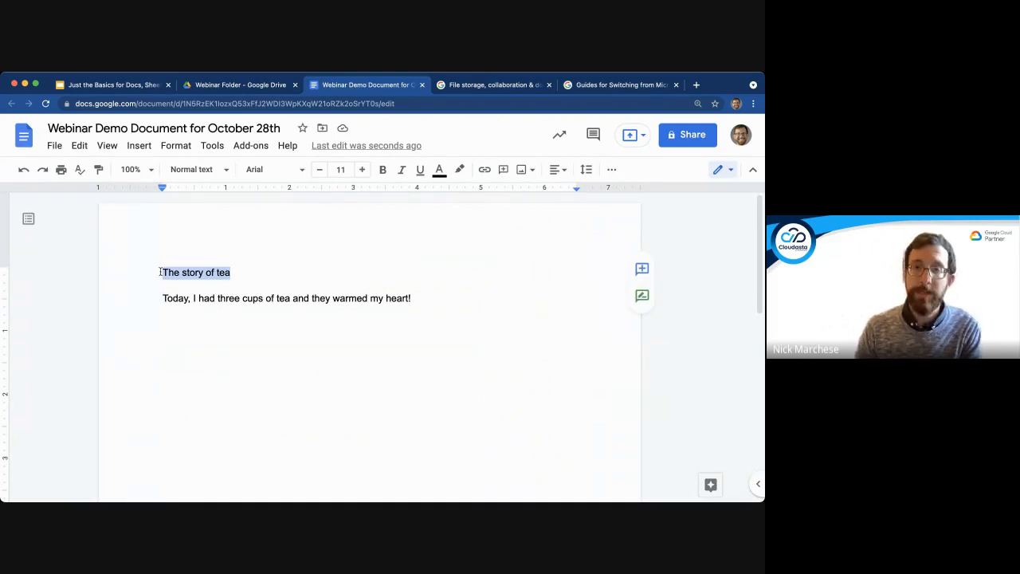
{"action": "key", "text": "super+minus"}
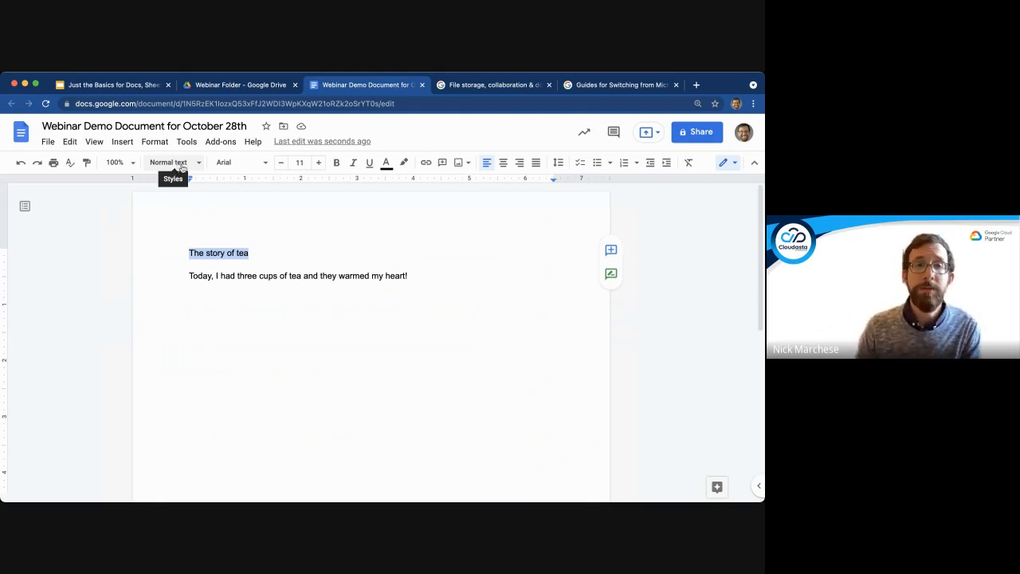
{"action": "left_click", "coordinate": [178, 164]}
{"action": "mouse_move", "coordinate": [217, 270]}
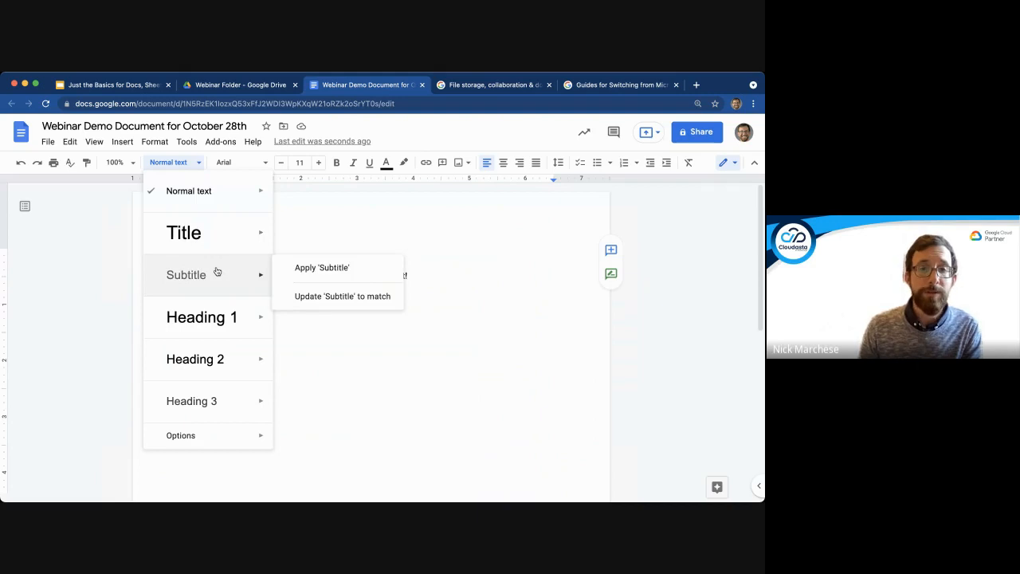
{"action": "mouse_move", "coordinate": [223, 240]}
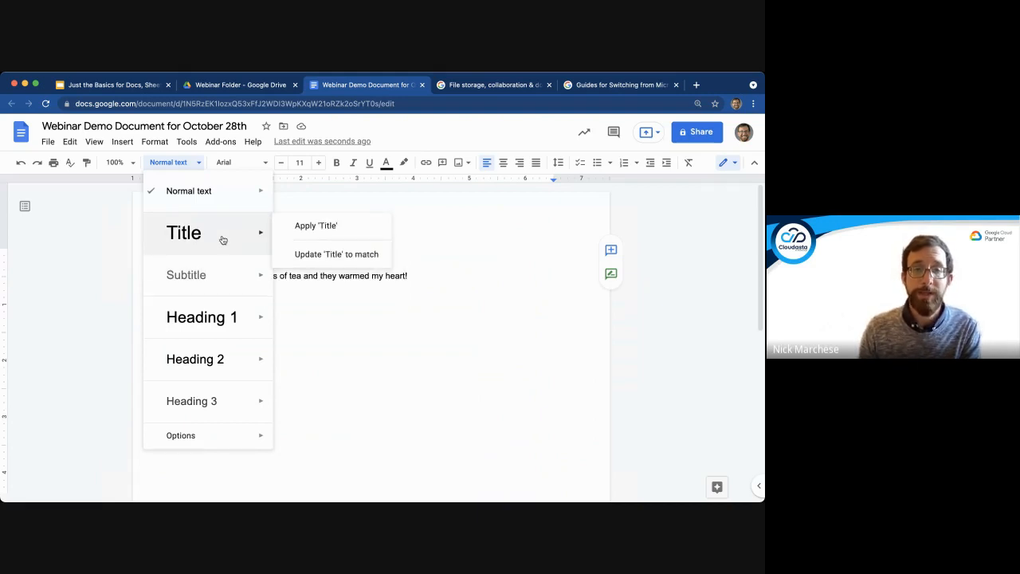
{"action": "mouse_move", "coordinate": [213, 362]}
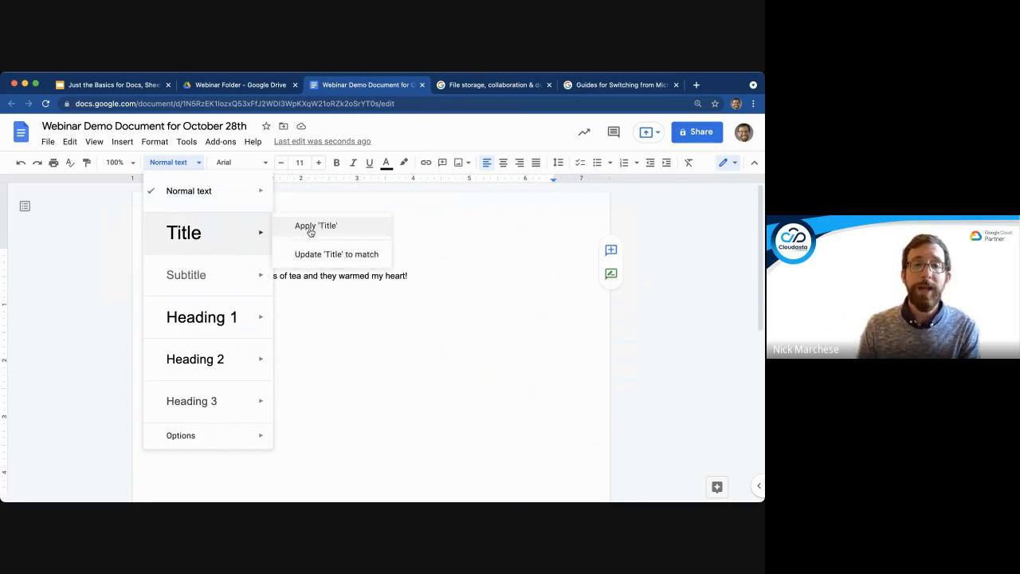
{"action": "left_click", "coordinate": [207, 236]}
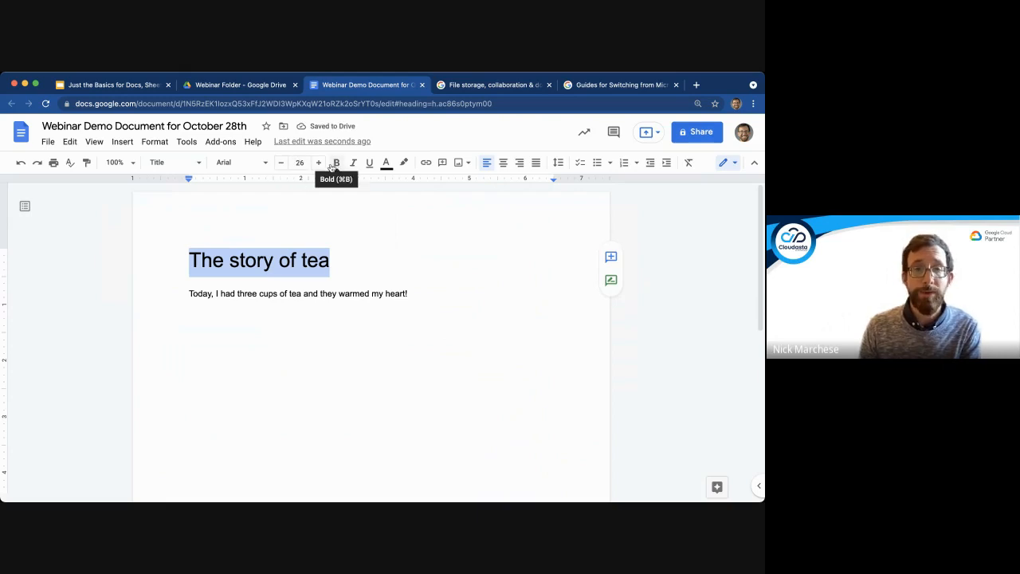
{"action": "left_click", "coordinate": [191, 167]}
{"action": "left_click", "coordinate": [210, 203]}
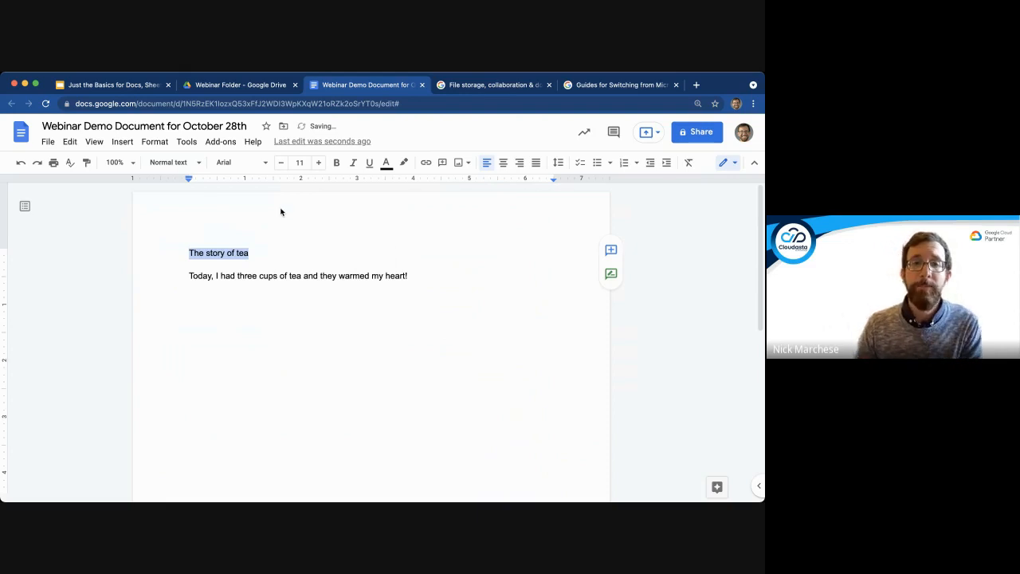
- Format the heading "The story of tea" as 36-point, bold, underlined text in the Caveat font
{"action": "left_click", "coordinate": [305, 164]}
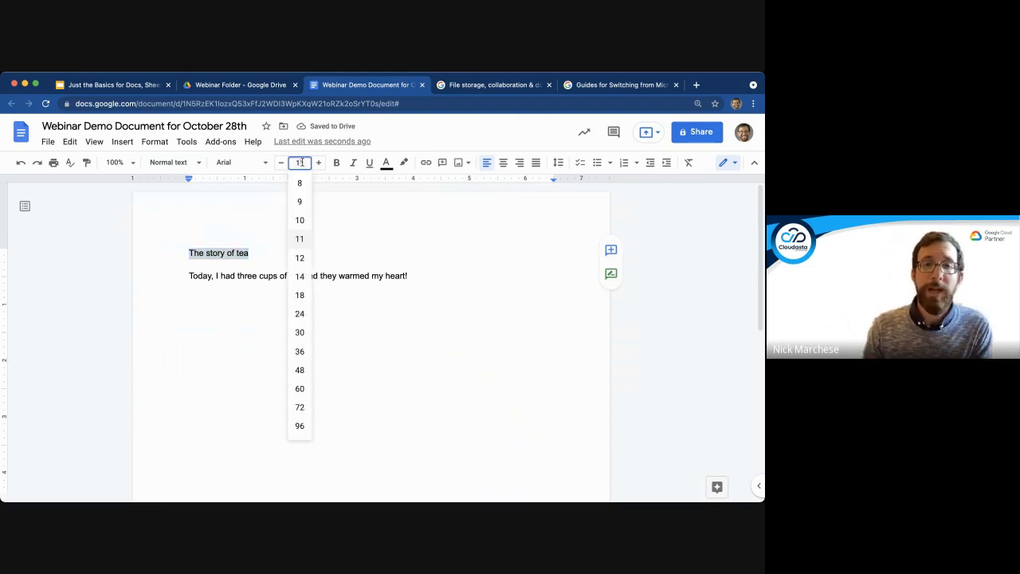
{"action": "left_click", "coordinate": [303, 351]}
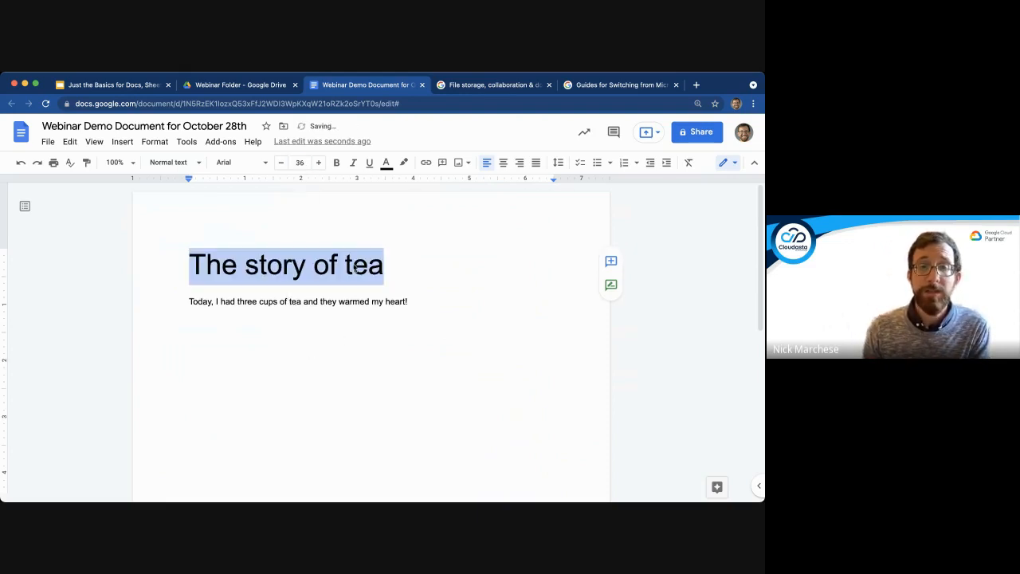
{"action": "left_click", "coordinate": [338, 163]}
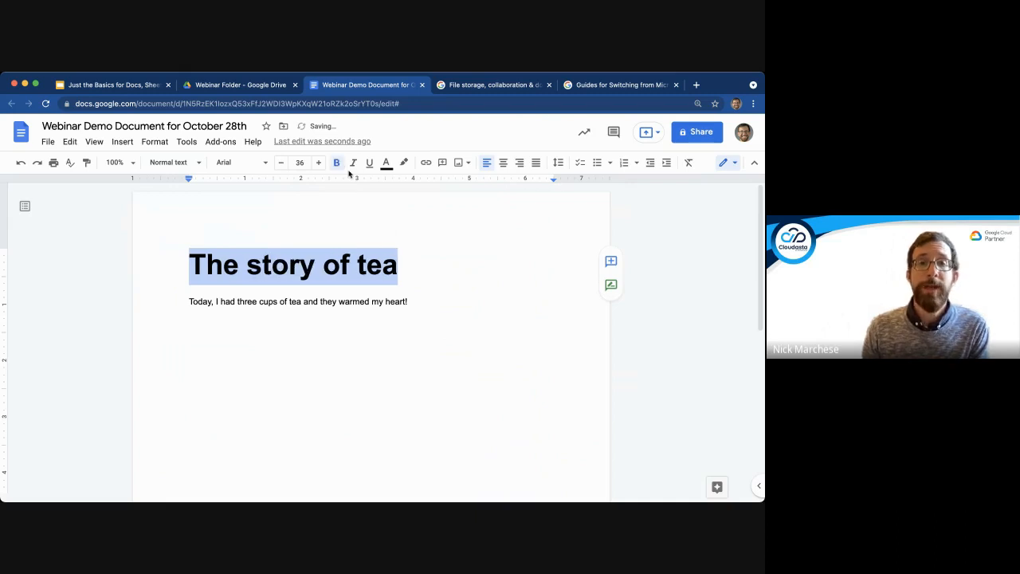
{"action": "left_click", "coordinate": [239, 163]}
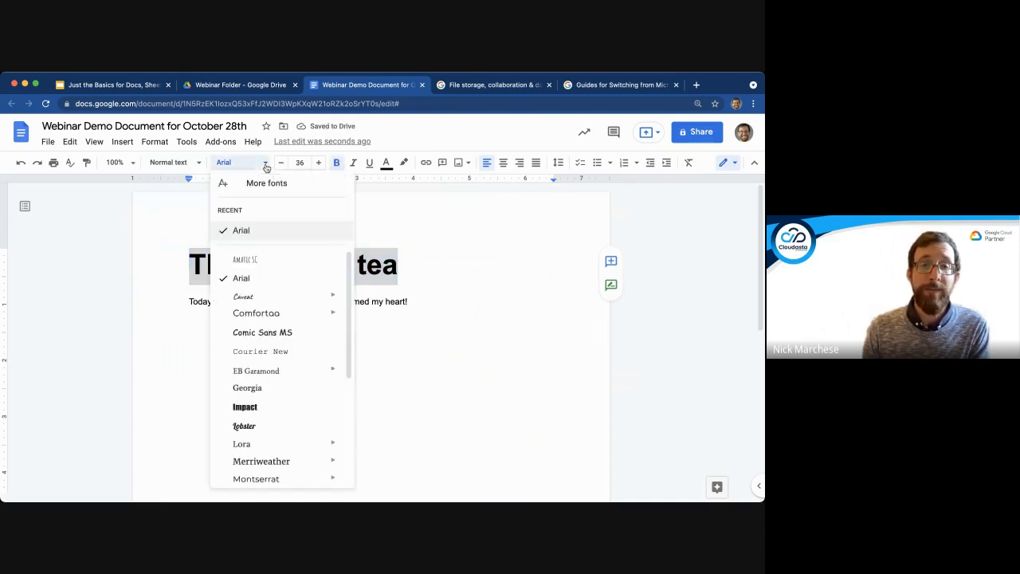
{"action": "left_click", "coordinate": [278, 297]}
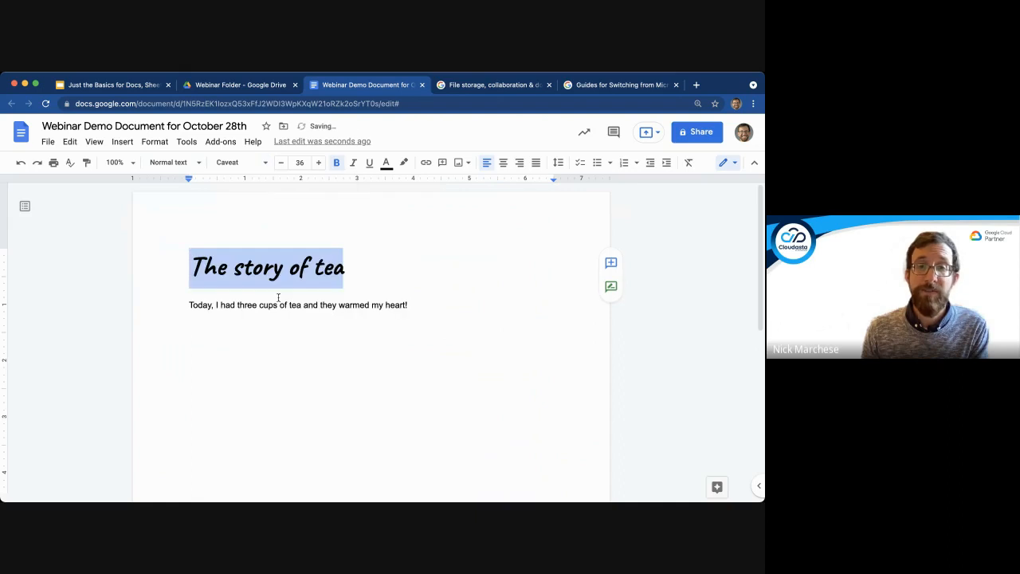
{"action": "left_click", "coordinate": [369, 163]}
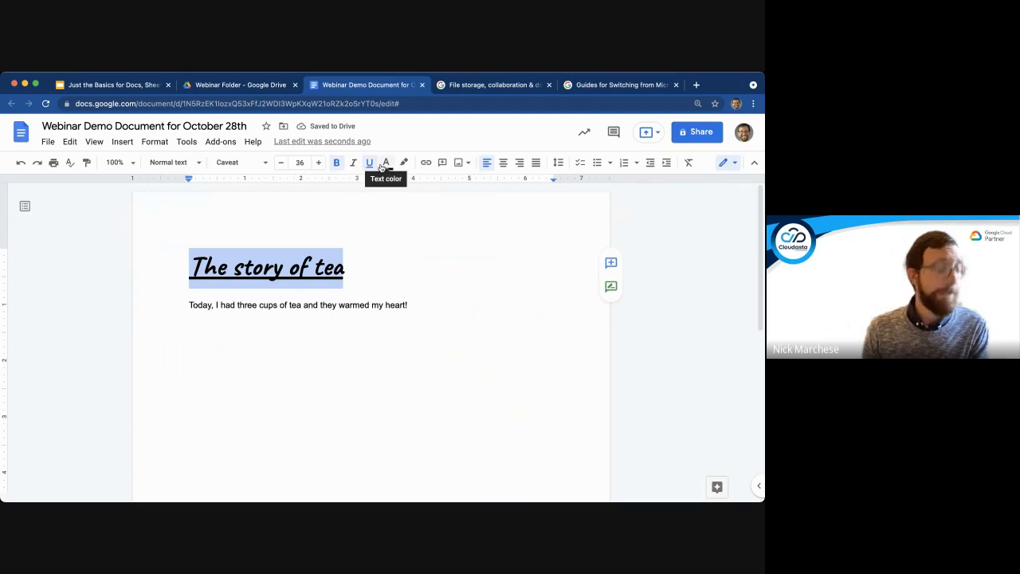
- Change the heading's text color to dark red and look at the available highlight colors
{"action": "key", "text": "super+equal"}
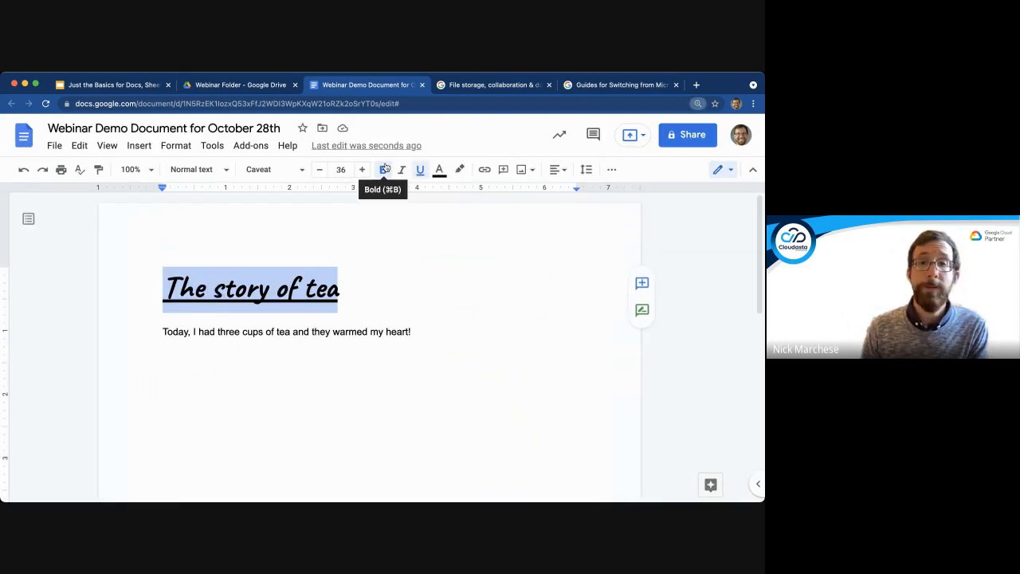
{"action": "left_click", "coordinate": [440, 170]}
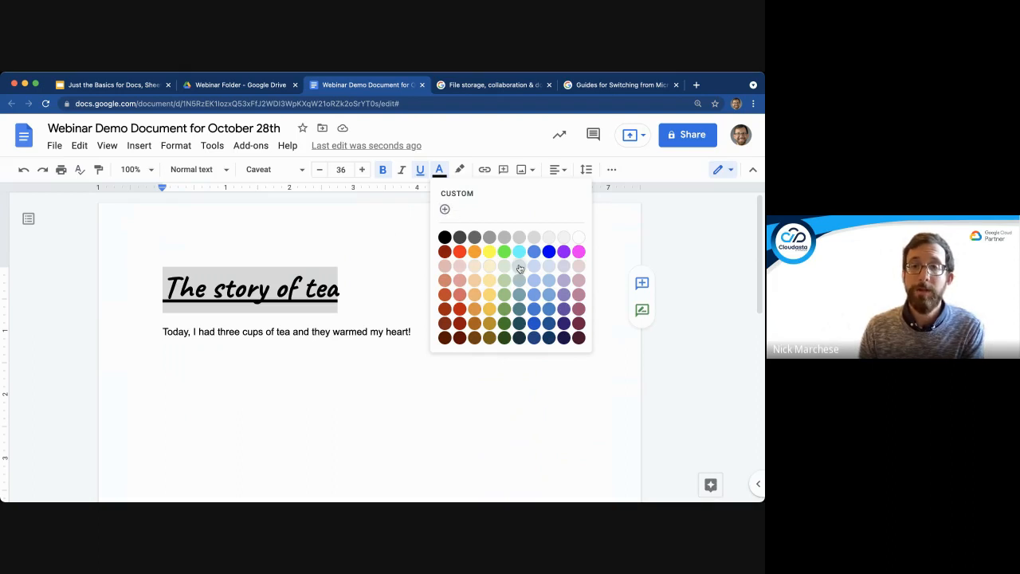
{"action": "left_click", "coordinate": [444, 251]}
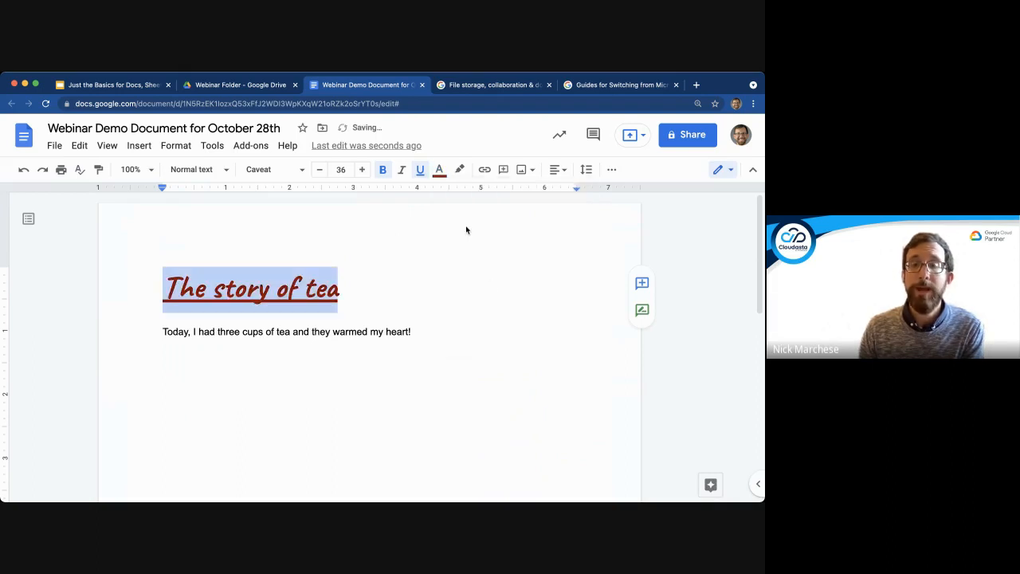
{"action": "left_click", "coordinate": [461, 170]}
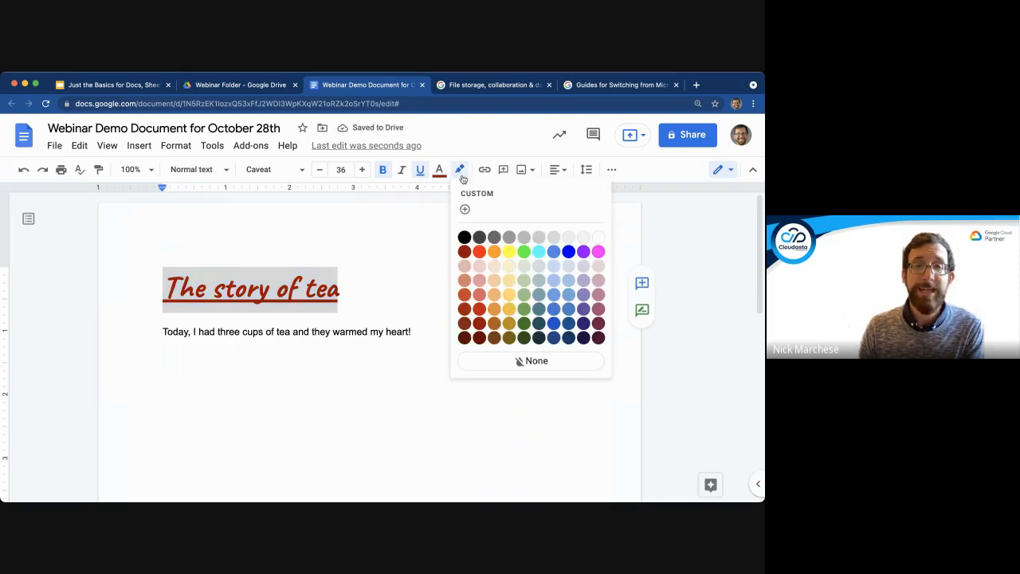
{"action": "left_click", "coordinate": [461, 170]}
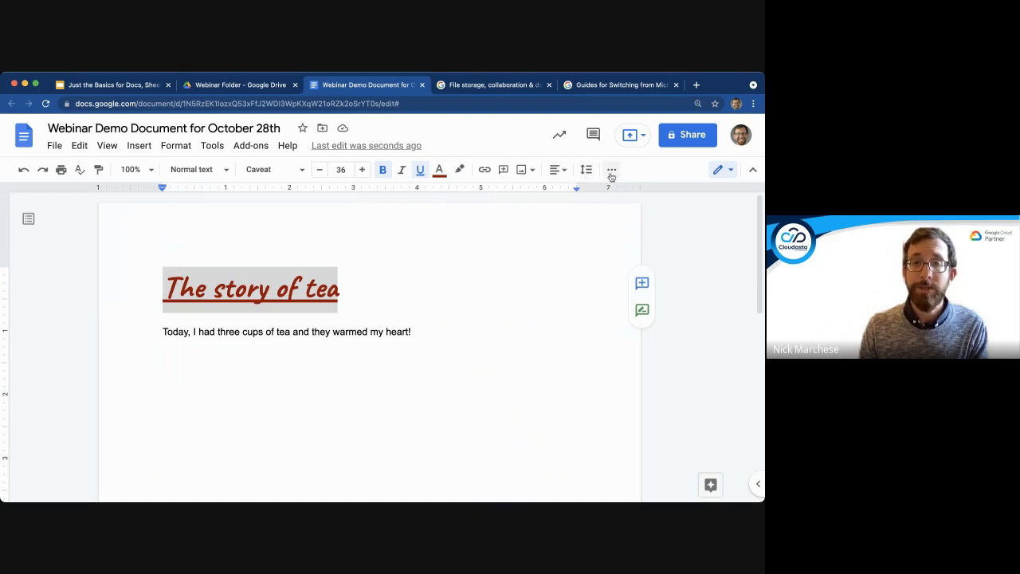
- Center the heading "The story of tea" on the page and deselect it
{"action": "left_click", "coordinate": [564, 174]}
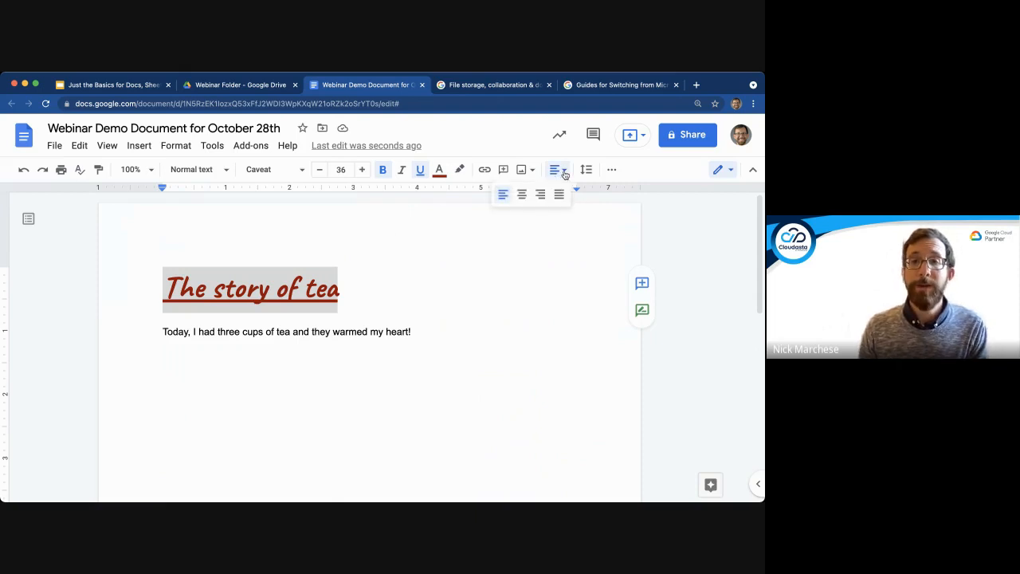
{"action": "left_click", "coordinate": [524, 196]}
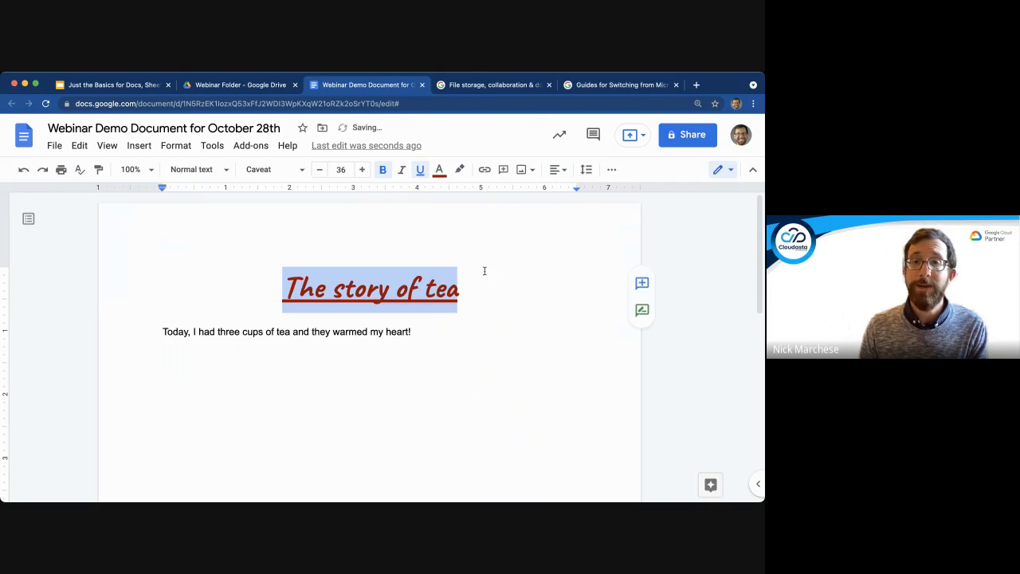
{"action": "left_click", "coordinate": [524, 304]}
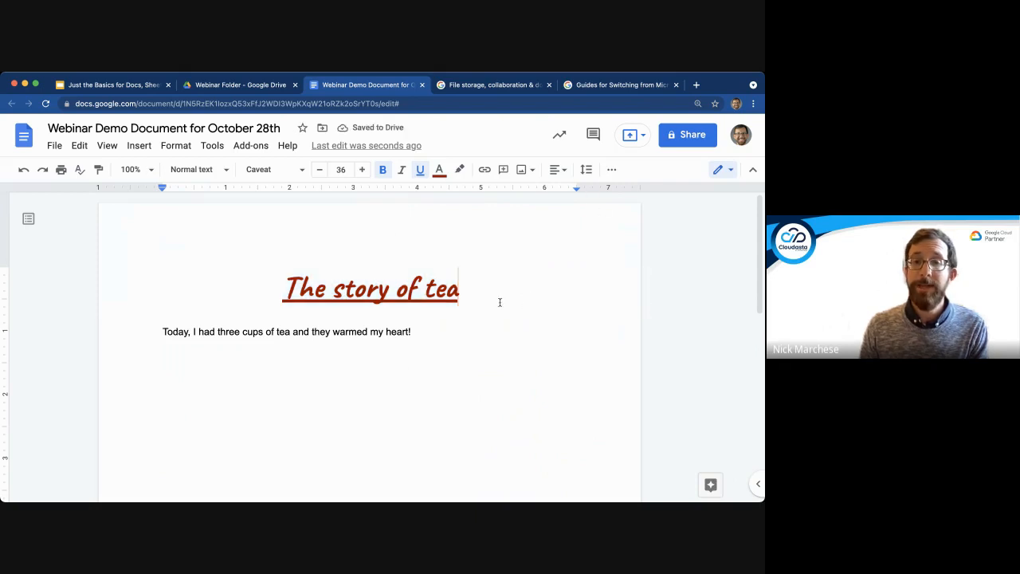
- Look at the line and paragraph spacing options, and increase the indent of the sentence below the heading by one level
{"action": "left_click", "coordinate": [612, 170]}
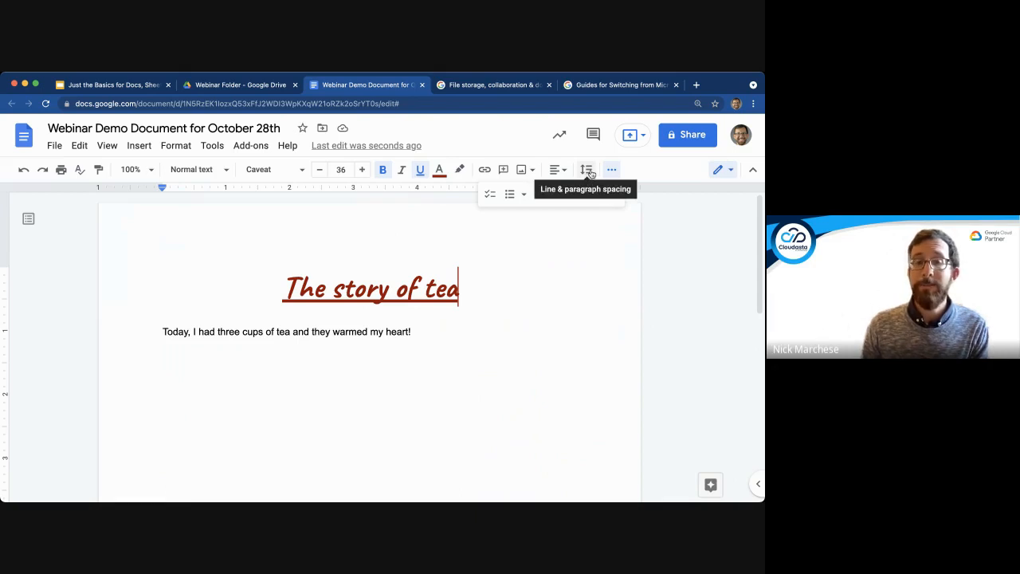
{"action": "left_click", "coordinate": [588, 171]}
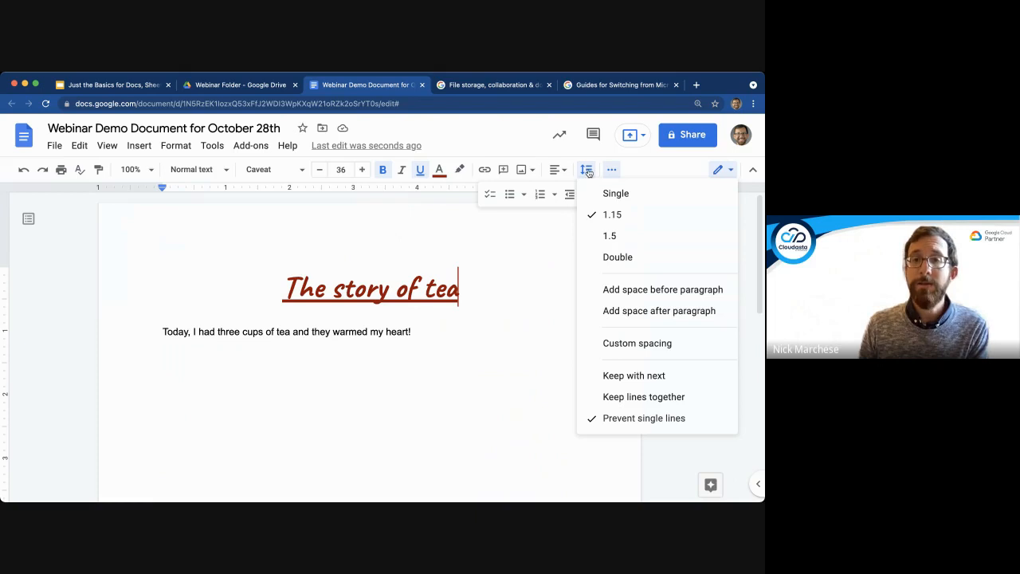
{"action": "left_click", "coordinate": [611, 170]}
{"action": "left_click", "coordinate": [612, 172]}
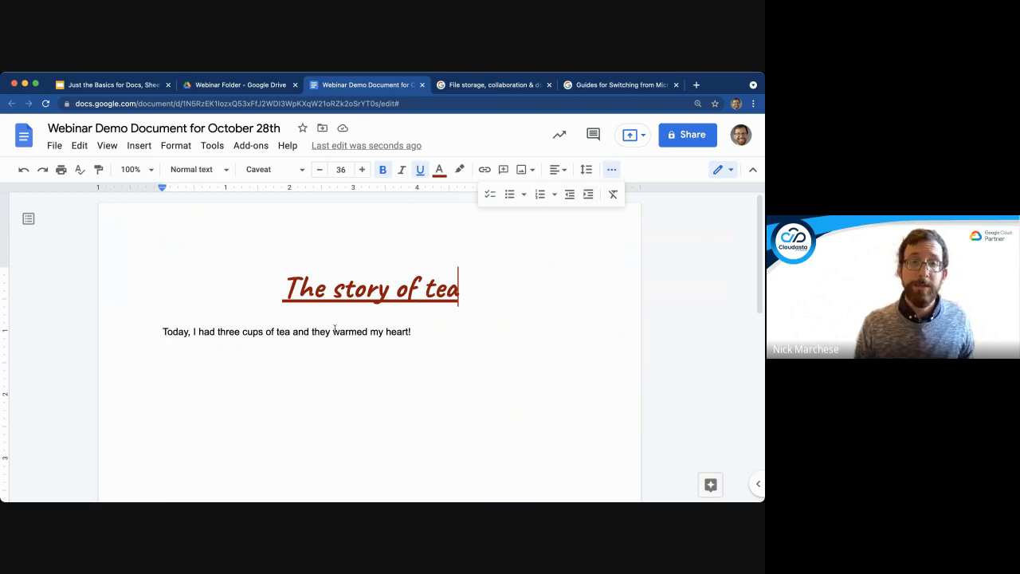
{"action": "left_click", "coordinate": [231, 332]}
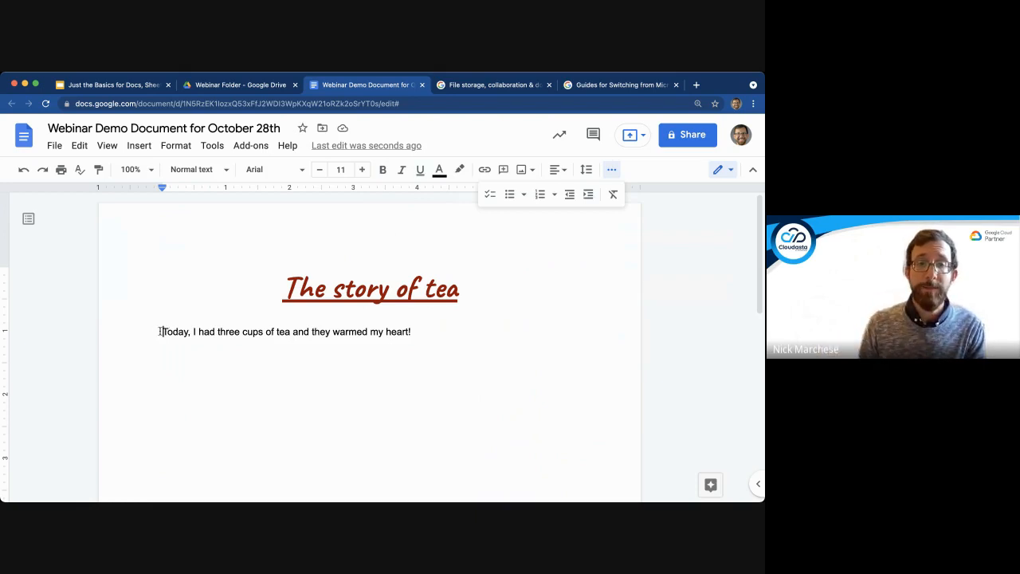
{"action": "left_click", "coordinate": [591, 197]}
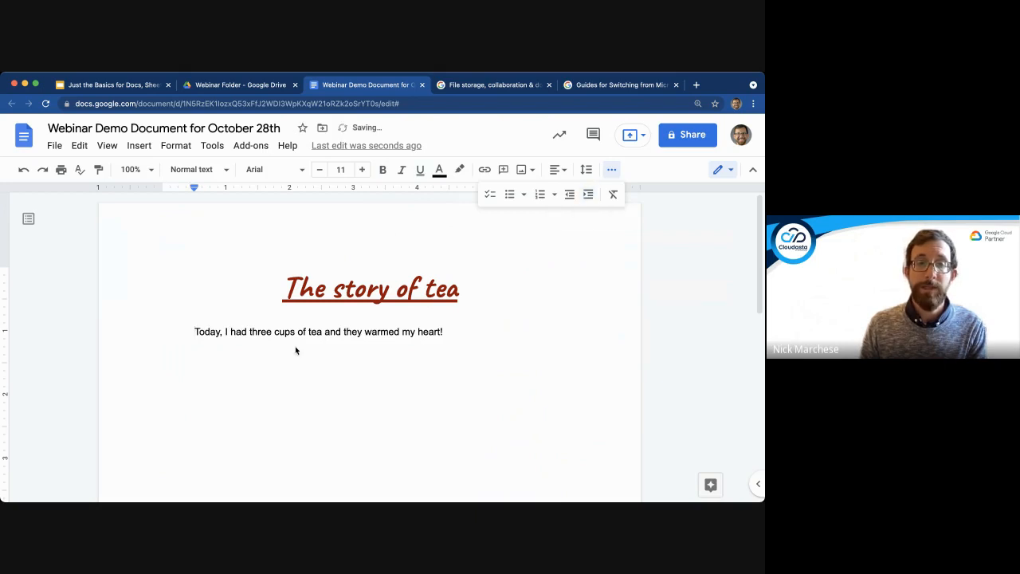
{"action": "left_click", "coordinate": [612, 173]}
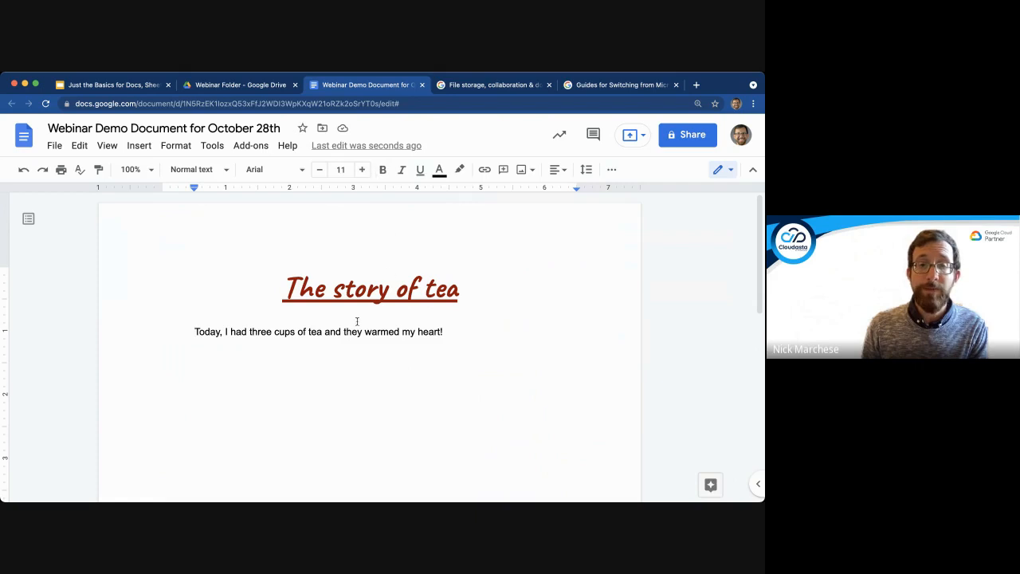
- Italicize the word "three" in the body sentence
{"action": "double_click", "coordinate": [258, 332]}
{"action": "double_click", "coordinate": [257, 332]}
{"action": "key", "text": "super+i"}
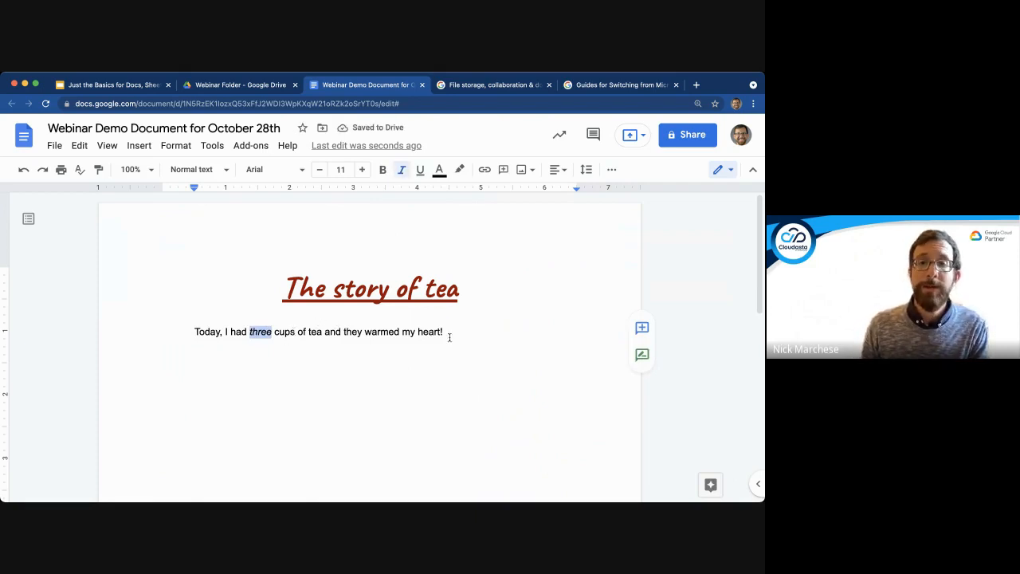
- Highlight the word "heart!" at the end of the sentence in light red and deselect it
{"action": "left_click_drag", "start_coordinate": [444, 331], "coordinate": [418, 333]}
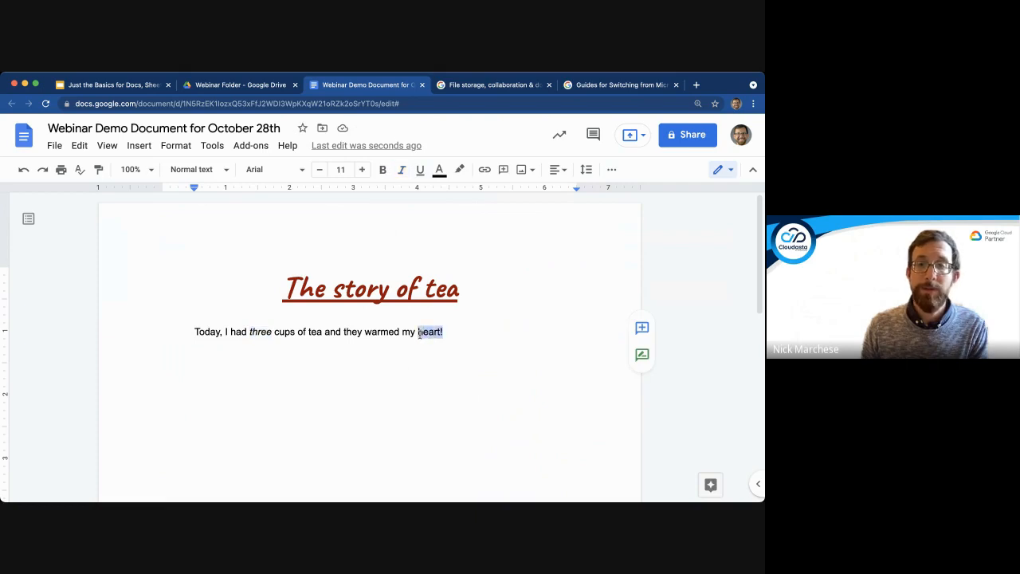
{"action": "left_click", "coordinate": [462, 174]}
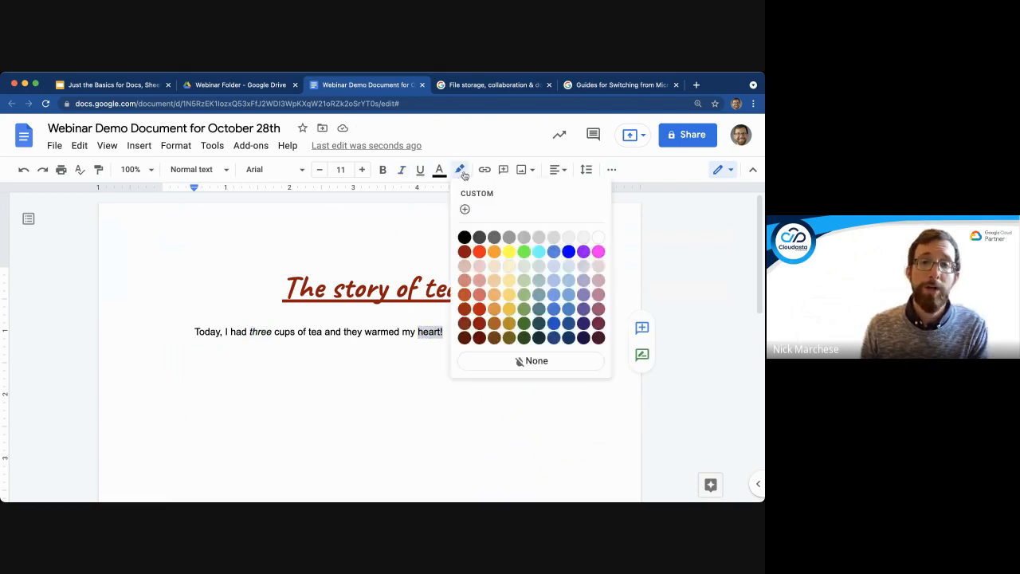
{"action": "left_click", "coordinate": [480, 267]}
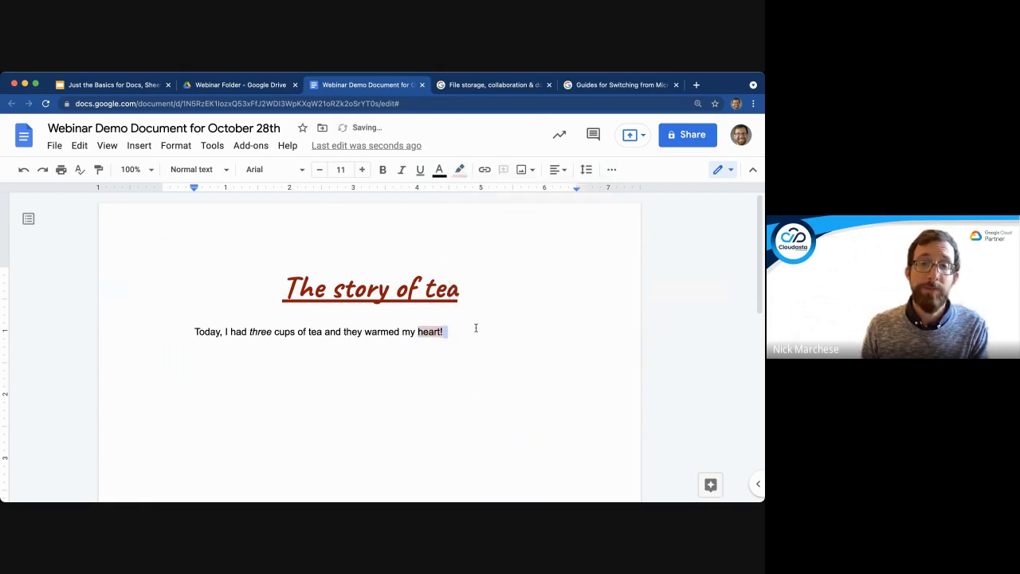
{"action": "left_click", "coordinate": [395, 317]}
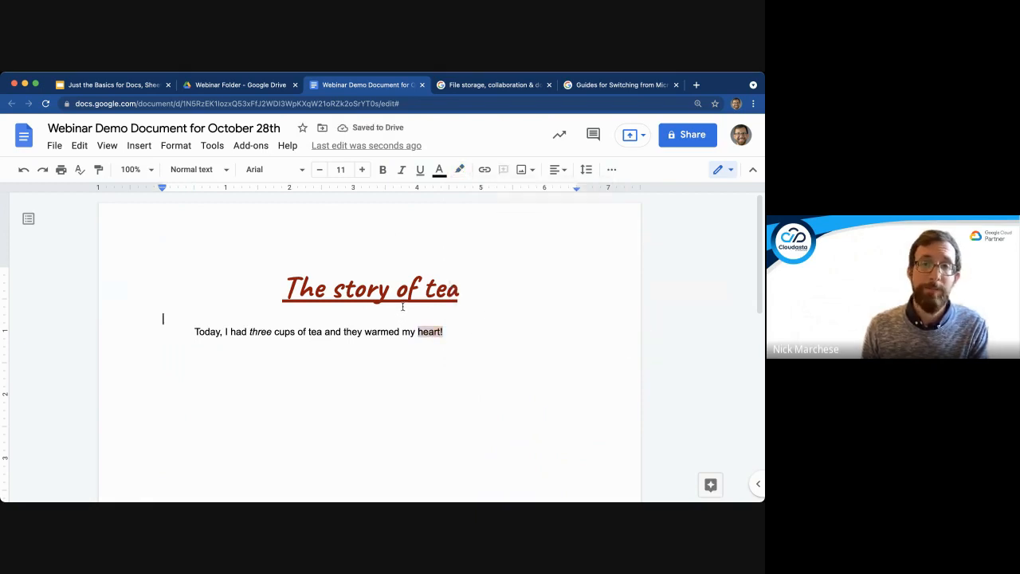
{"action": "left_click", "coordinate": [454, 331]}
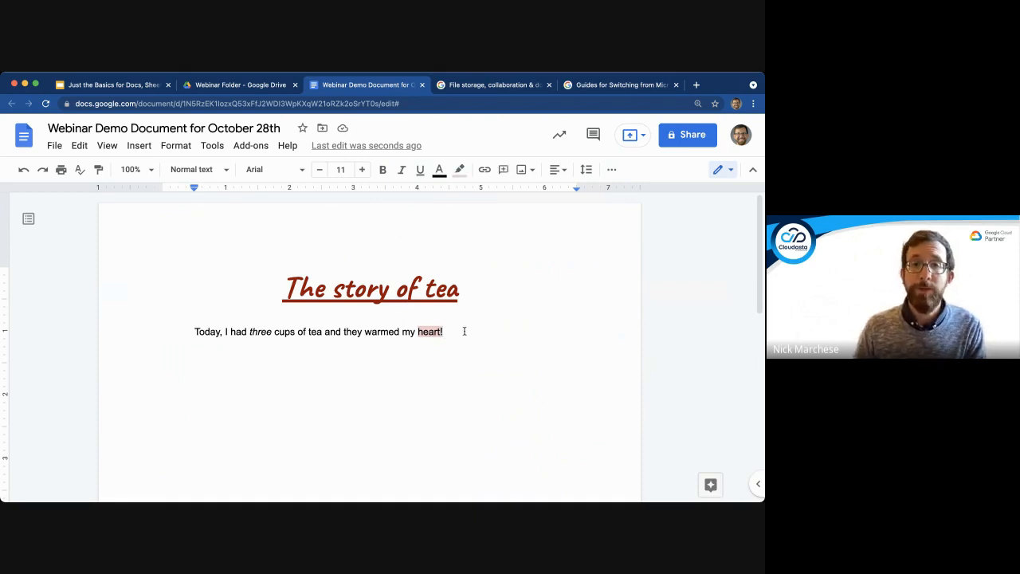
- Search the web for "tea" images and insert the Lipton glass mug picture on a new line below the sentence
{"action": "key", "text": "Return"}
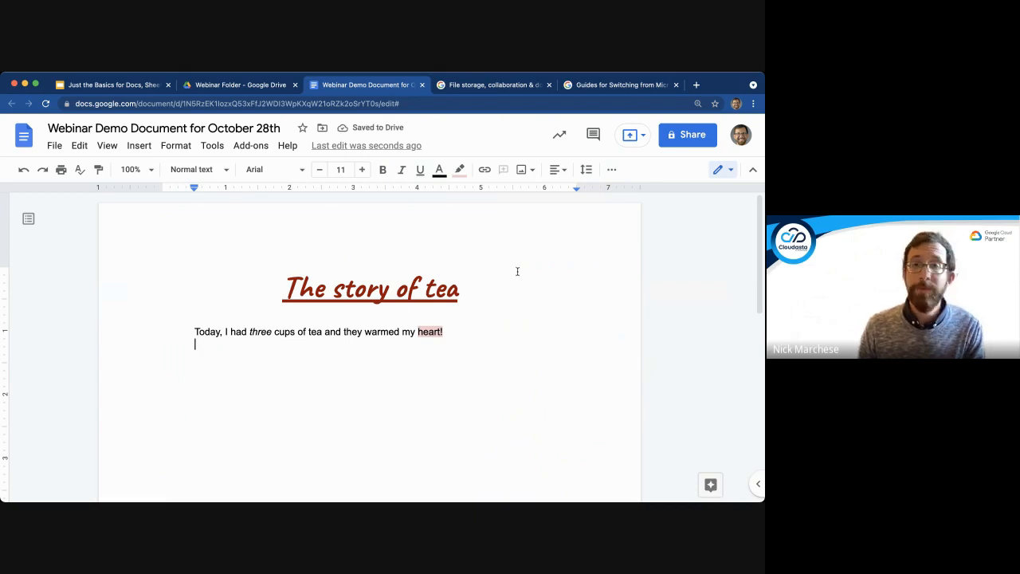
{"action": "left_click", "coordinate": [529, 171]}
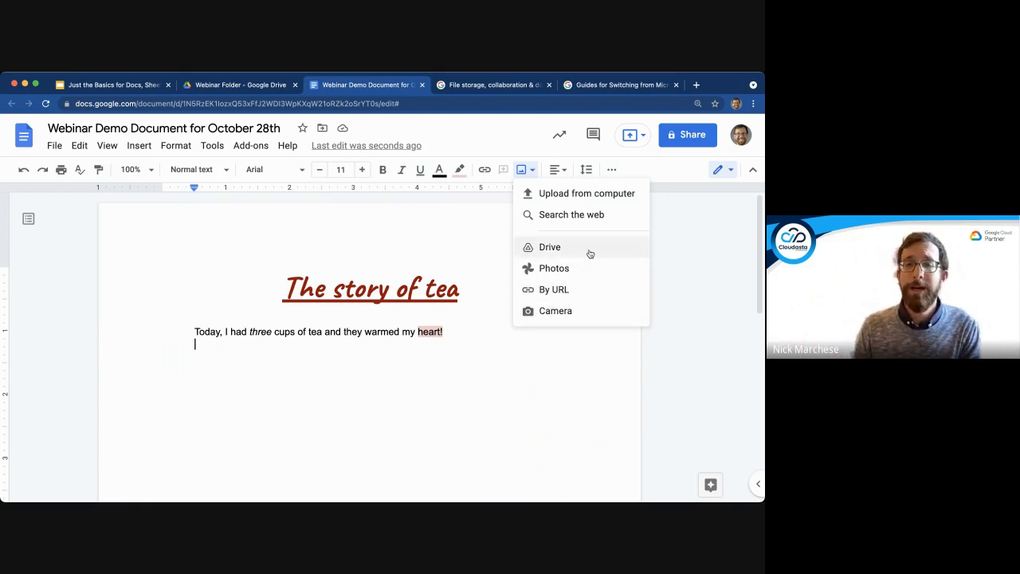
{"action": "left_click", "coordinate": [571, 214]}
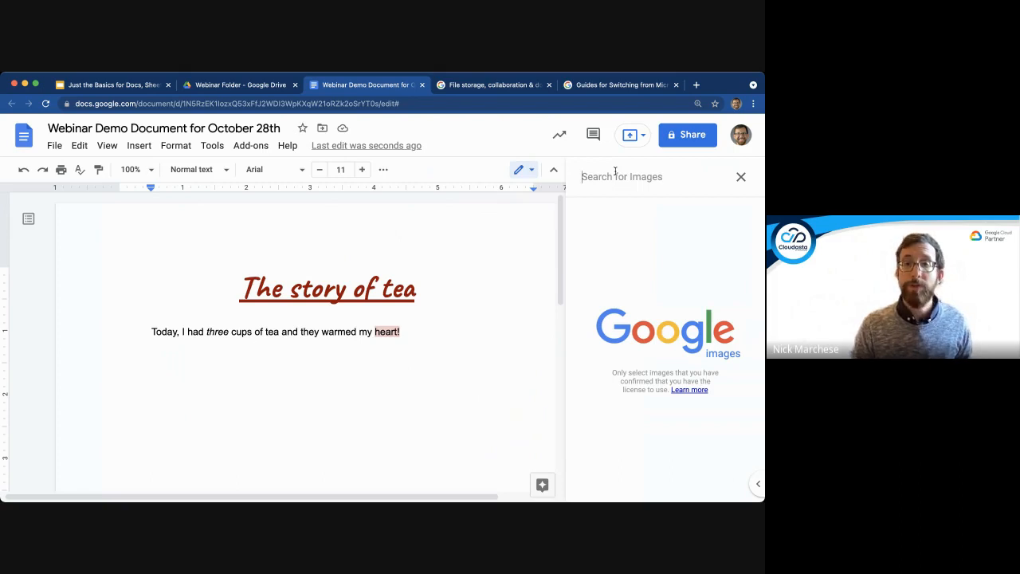
{"action": "type", "text": "tea"}
{"action": "key", "text": "Return"}
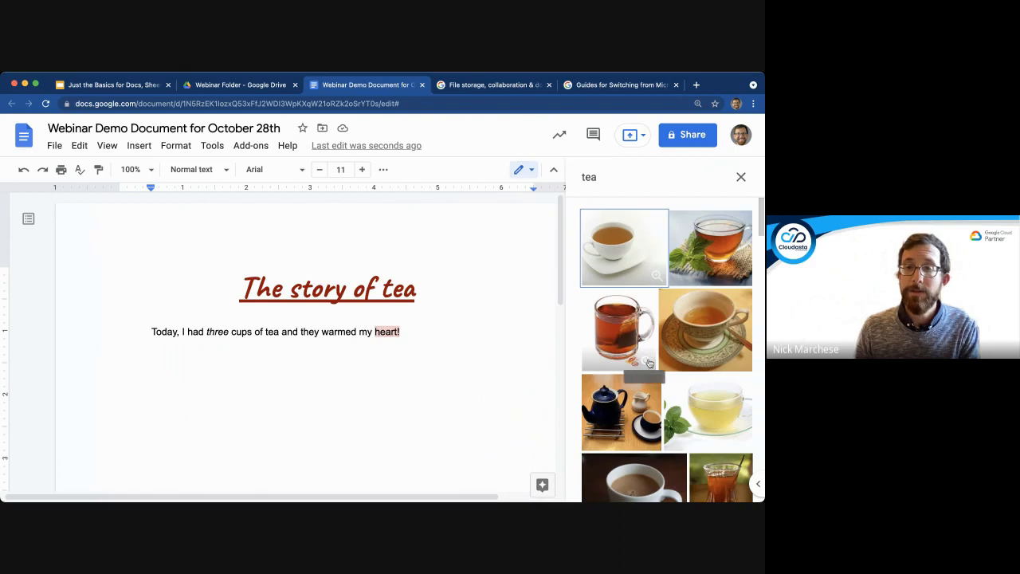
{"action": "left_click", "coordinate": [650, 362]}
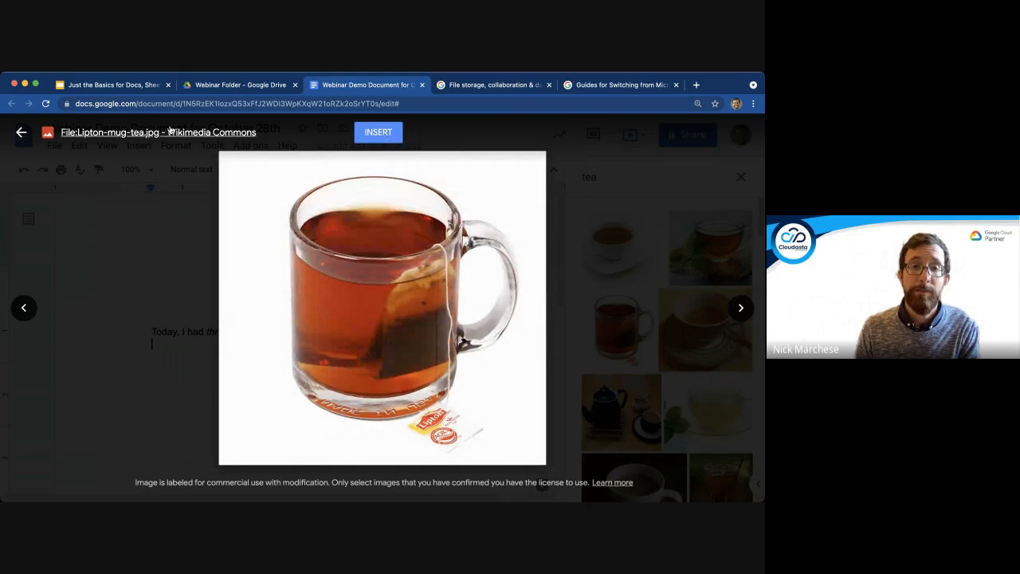
{"action": "left_click", "coordinate": [380, 133]}
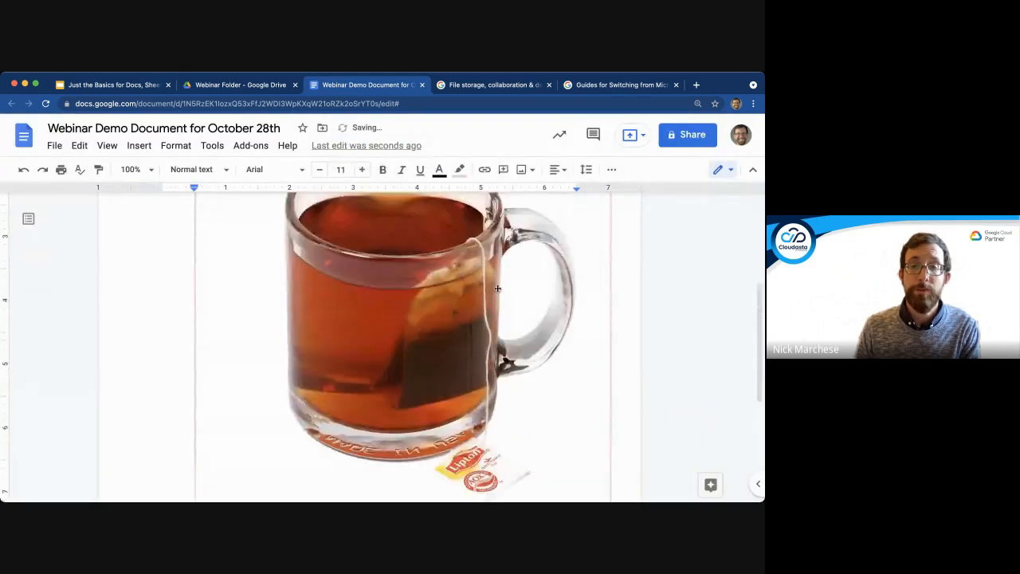
- Shrink the inserted mug image proportionally to about 2.5 inches wide and deselect it
{"action": "scroll", "coordinate": [498, 288], "scroll_direction": "up", "scroll_amount": 3}
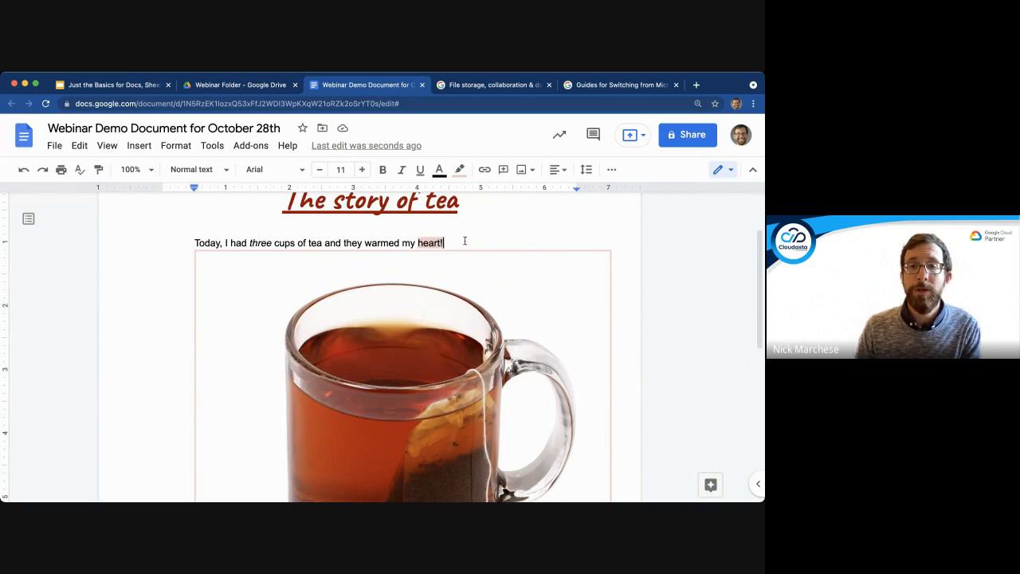
{"action": "scroll", "coordinate": [455, 304], "scroll_direction": "down", "scroll_amount": 1}
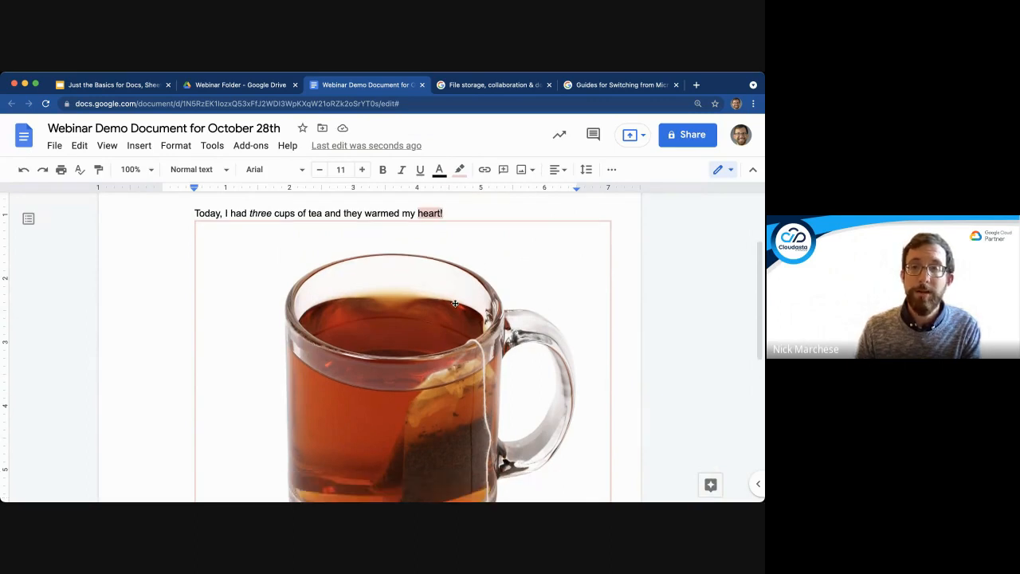
{"action": "left_click", "coordinate": [536, 263]}
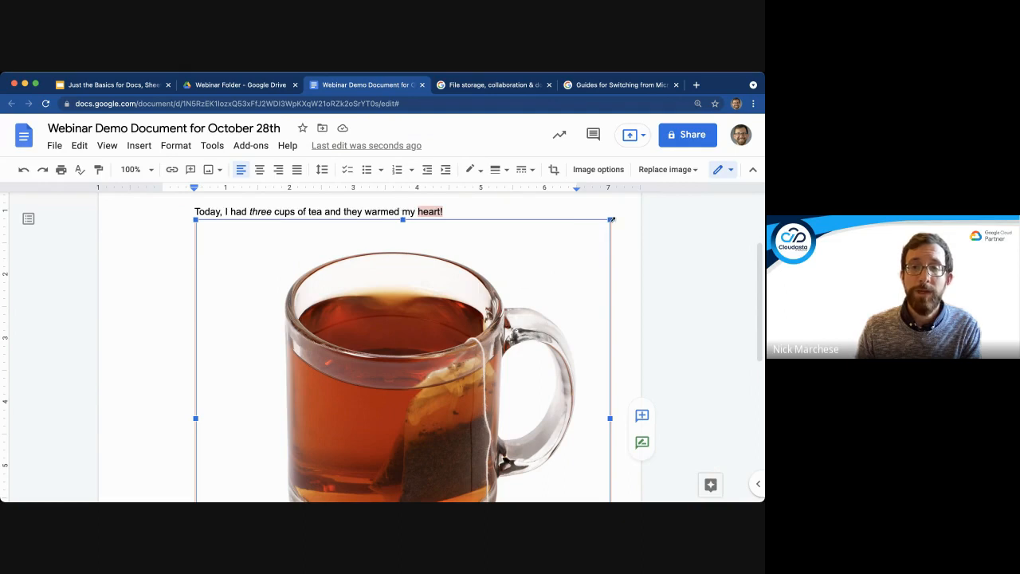
{"action": "left_click_drag", "start_coordinate": [611, 219], "coordinate": [263, 461]}
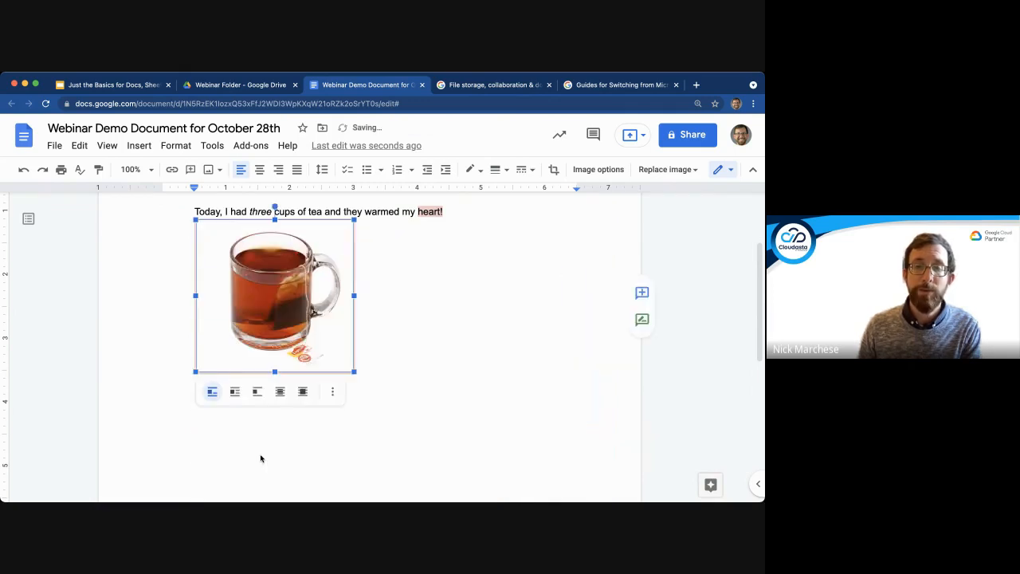
{"action": "left_click", "coordinate": [442, 225]}
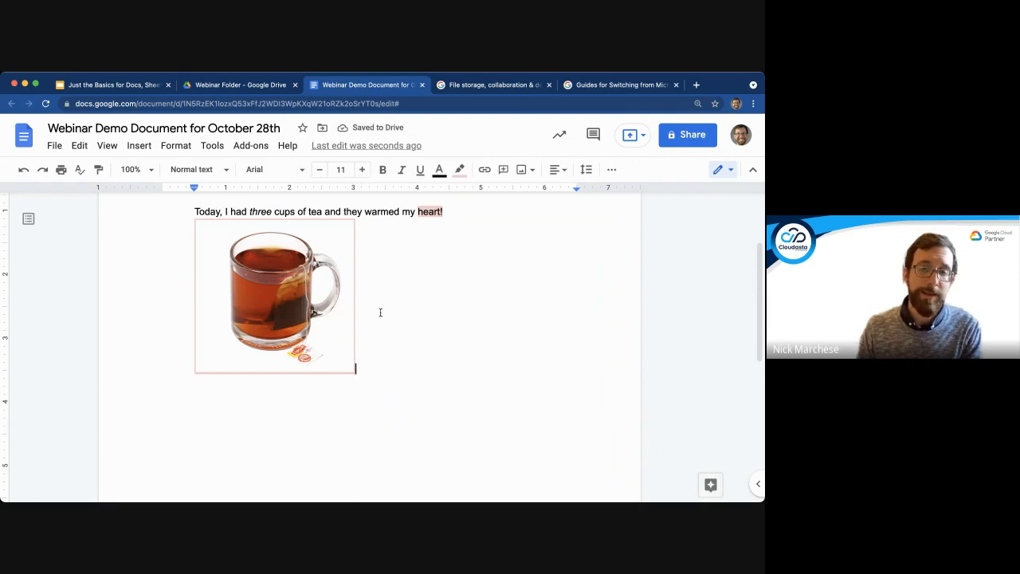
{"action": "left_click", "coordinate": [437, 208]}
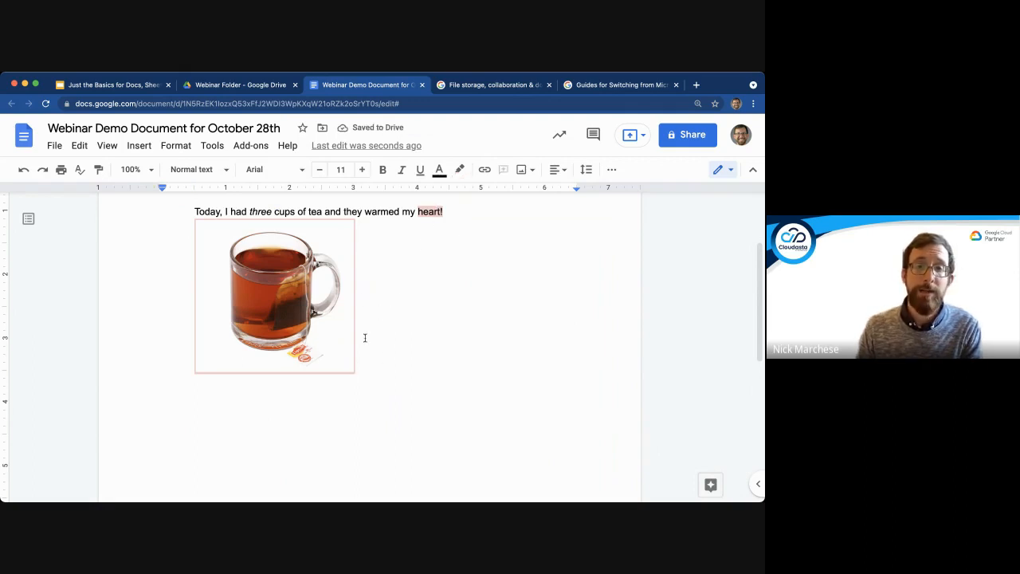
- Set the mug image's border color to None
{"action": "left_click", "coordinate": [294, 348]}
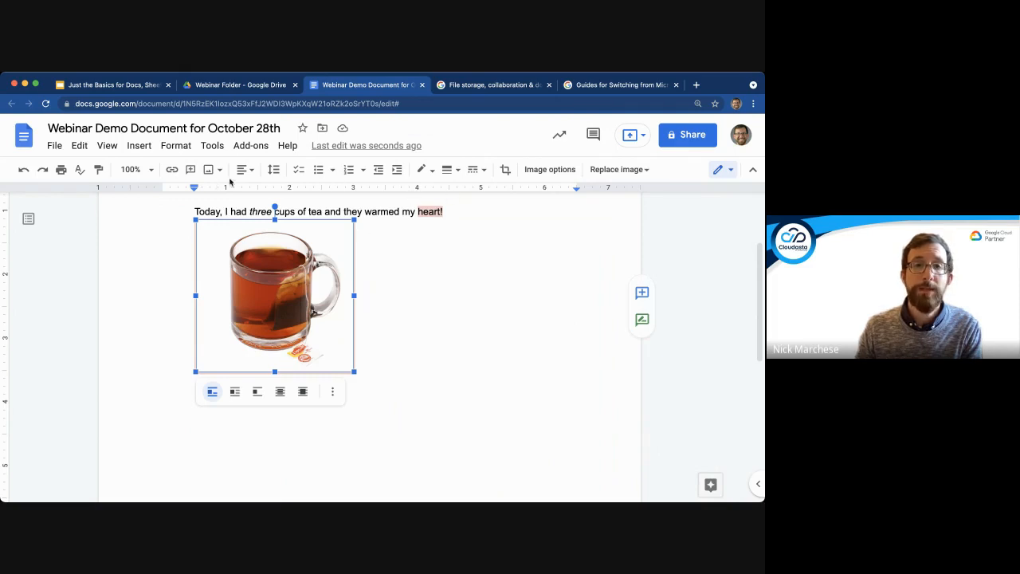
{"action": "left_click", "coordinate": [433, 174]}
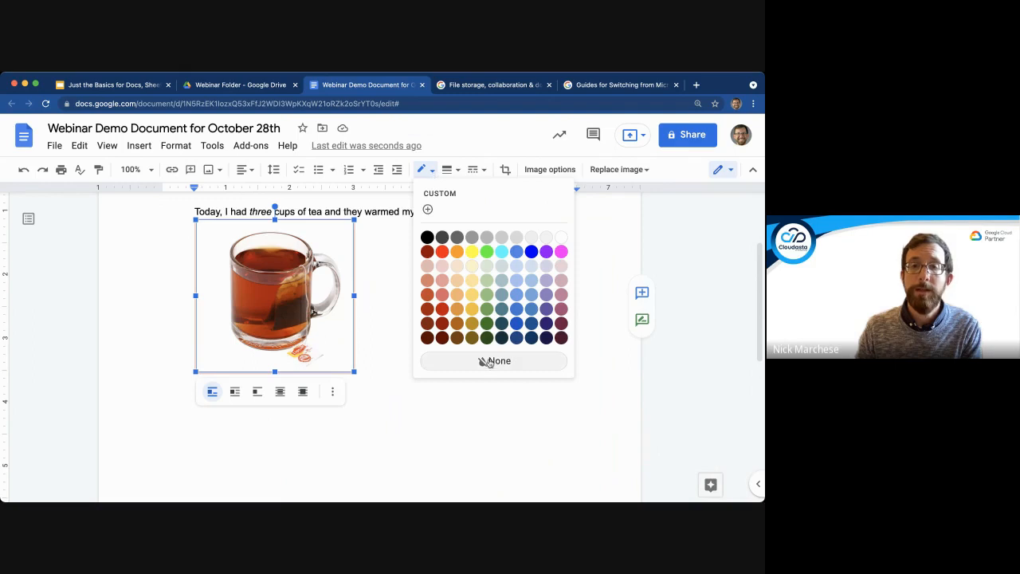
{"action": "left_click", "coordinate": [489, 361]}
{"action": "scroll", "coordinate": [396, 237], "scroll_direction": "up", "scroll_amount": 1}
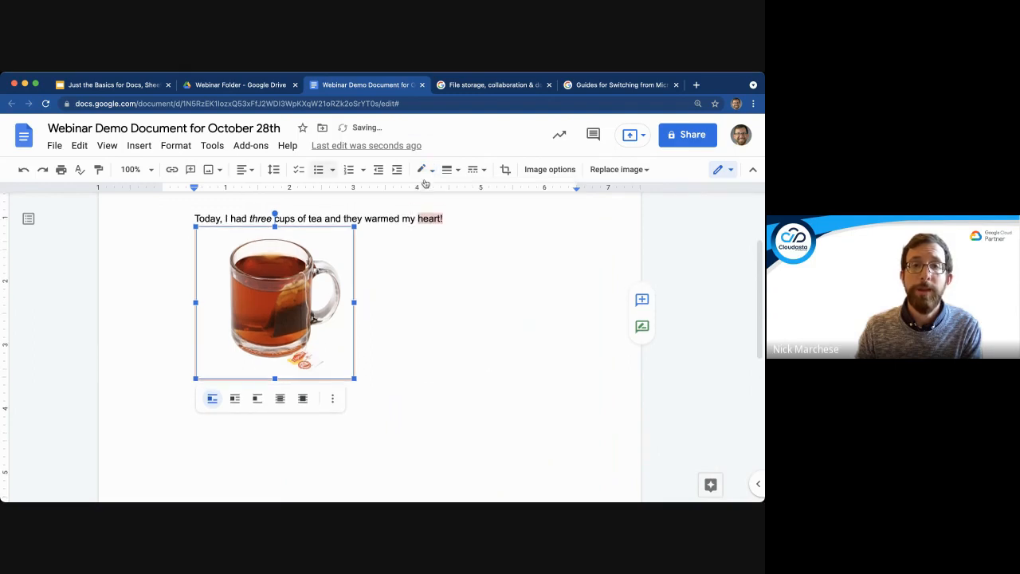
- Remove the highlight color from the line holding the mug image, setting it to None, and deselect it
{"action": "left_click", "coordinate": [468, 259]}
{"action": "left_click_drag", "start_coordinate": [456, 216], "coordinate": [464, 232]}
{"action": "left_click", "coordinate": [461, 168]}
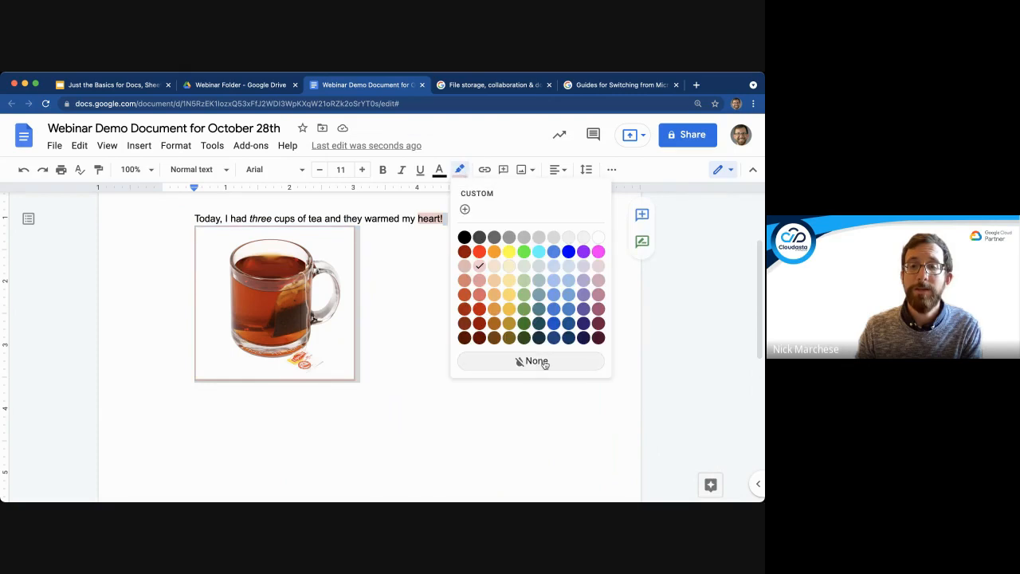
{"action": "left_click", "coordinate": [512, 359]}
{"action": "left_click", "coordinate": [529, 312]}
{"action": "scroll", "coordinate": [350, 287], "scroll_direction": "up", "scroll_amount": 3}
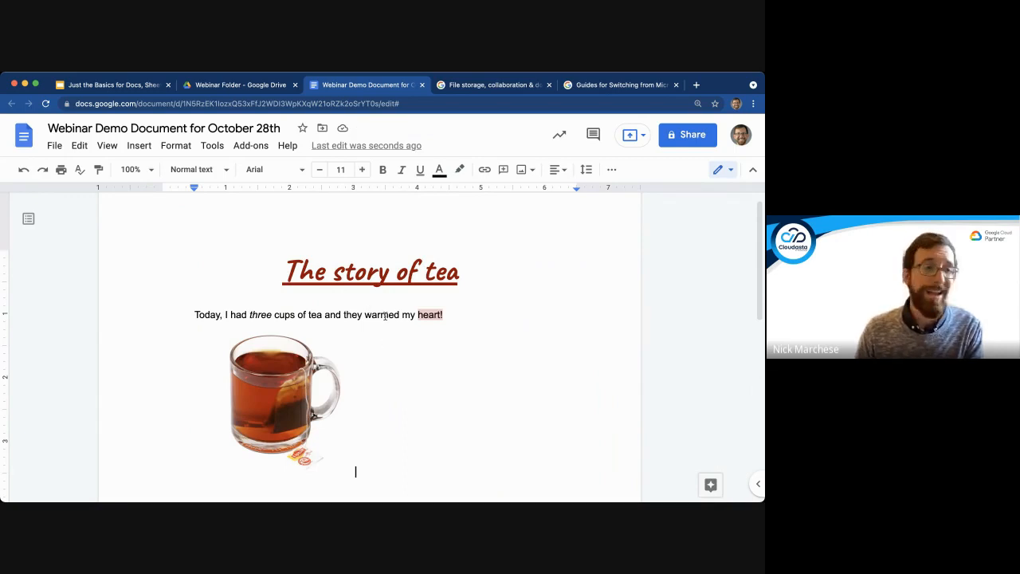
- Add the line "More about me!" below the mug image, with an empty line above it
{"action": "double_click", "coordinate": [315, 314]}
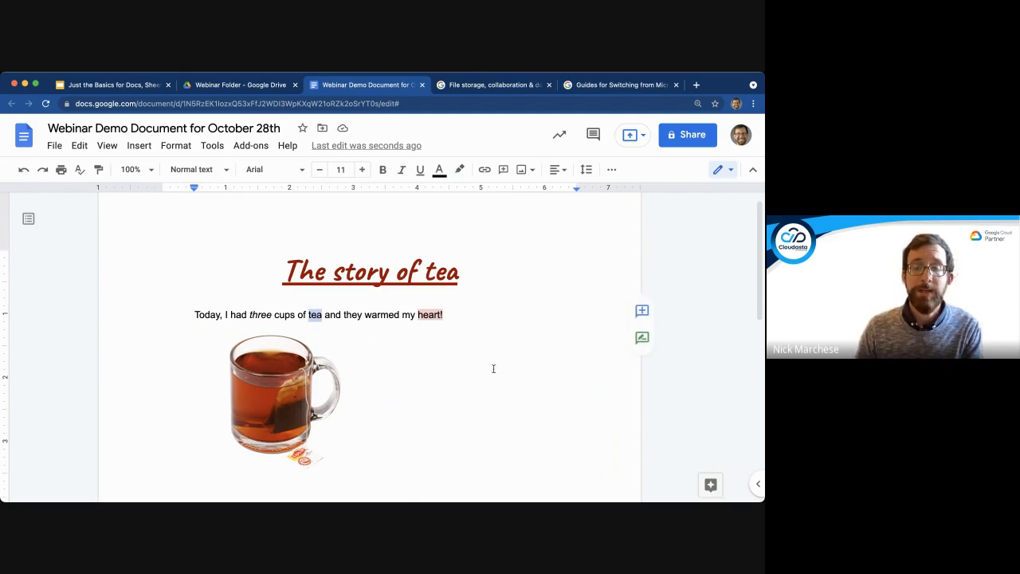
{"action": "double_click", "coordinate": [476, 314]}
{"action": "left_click", "coordinate": [464, 365]}
{"action": "key", "text": "Return"}
{"action": "type", "text": "More about me!"}
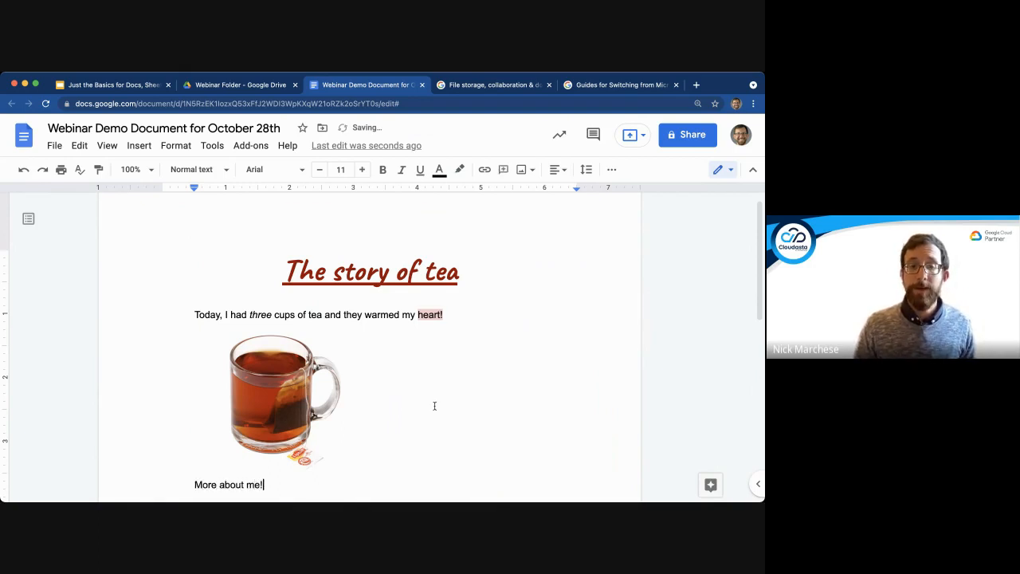
{"action": "scroll", "coordinate": [435, 406], "scroll_direction": "down", "scroll_amount": 1}
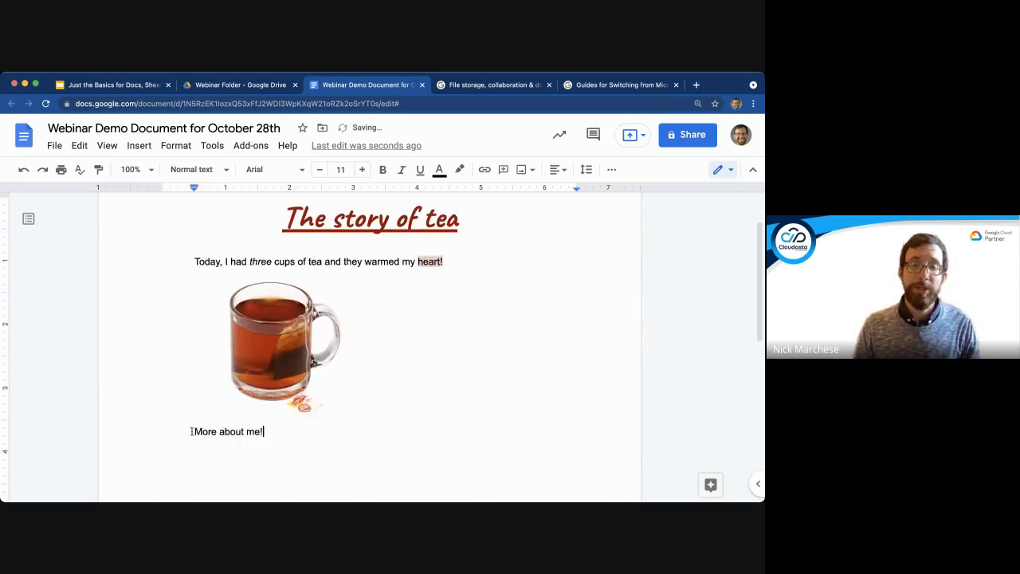
{"action": "left_click", "coordinate": [192, 431]}
{"action": "key", "text": "Return"}
- Italicize the line "More about me!" and link it to google.com
{"action": "triple_click", "coordinate": [286, 443]}
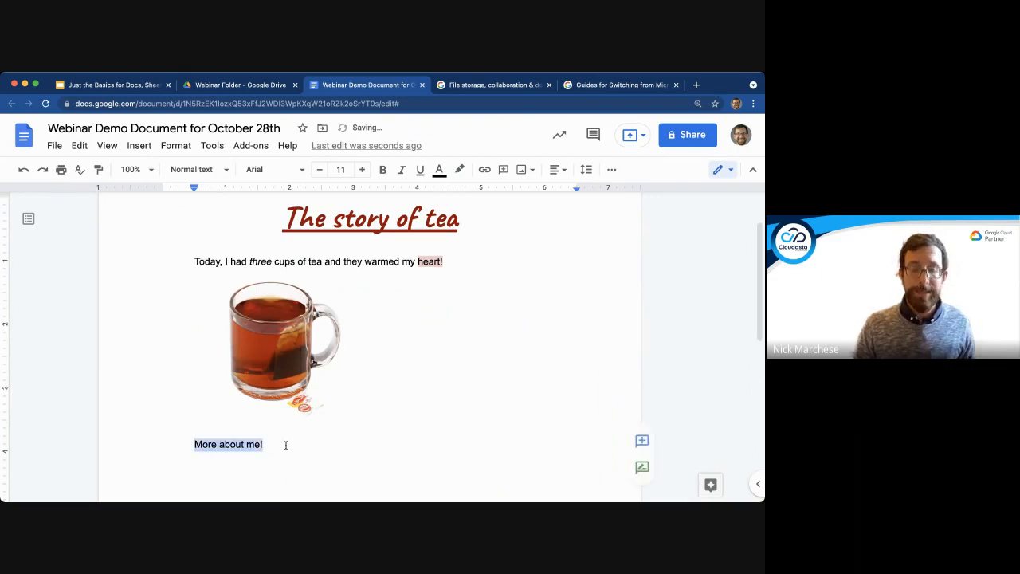
{"action": "key", "text": "super+i"}
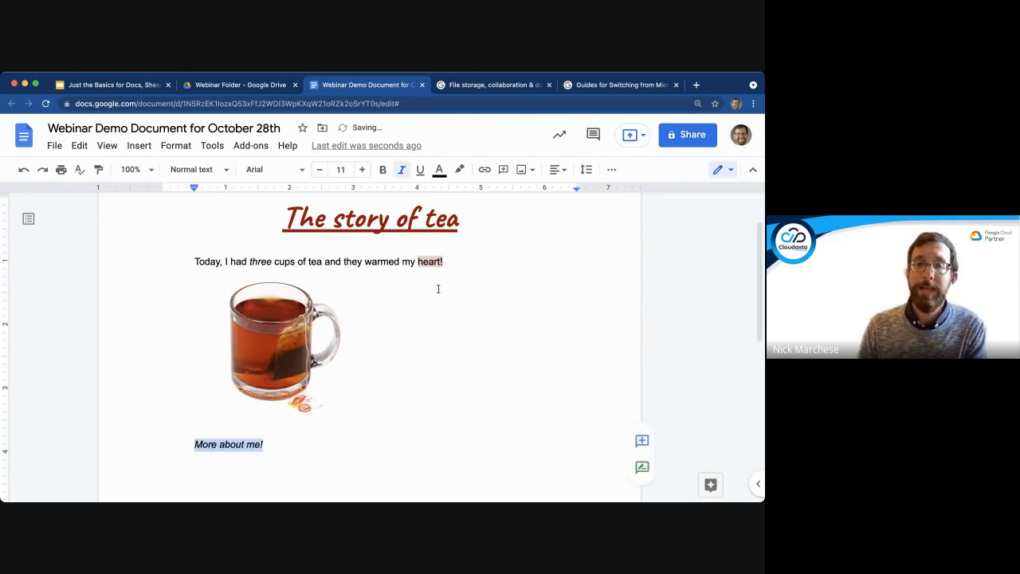
{"action": "left_click", "coordinate": [484, 170]}
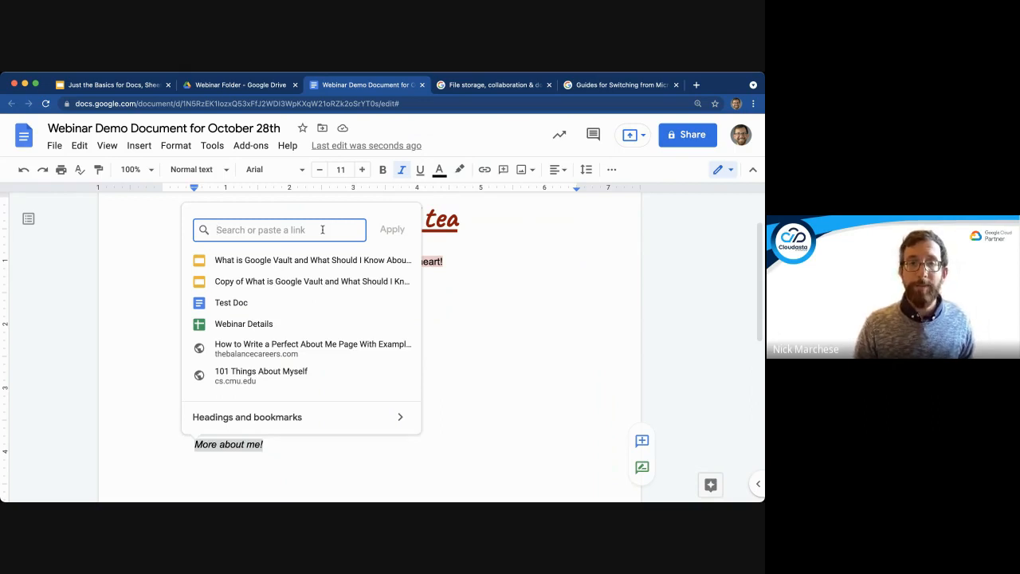
{"action": "type", "text": "google.com"}
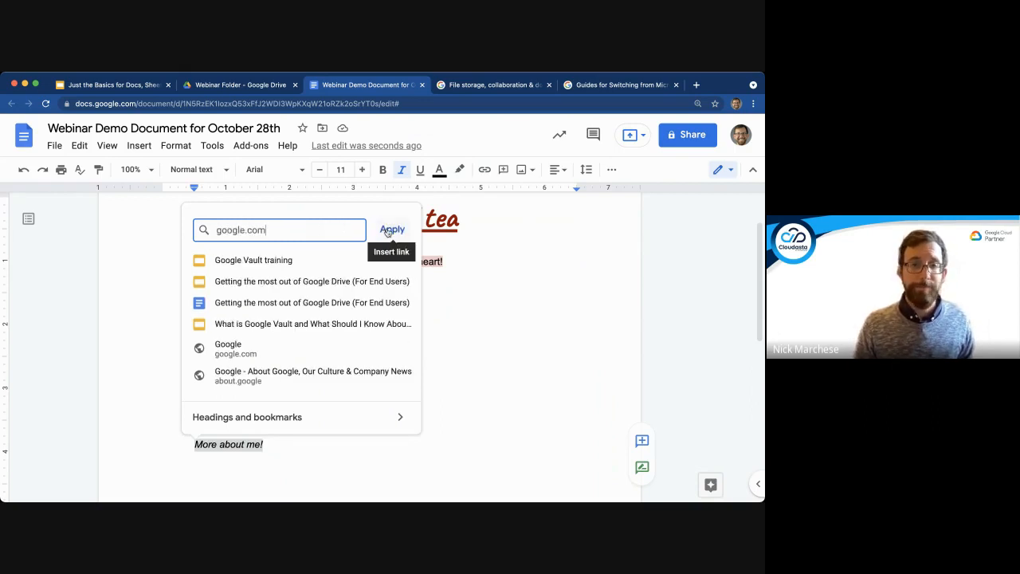
{"action": "left_click", "coordinate": [392, 229]}
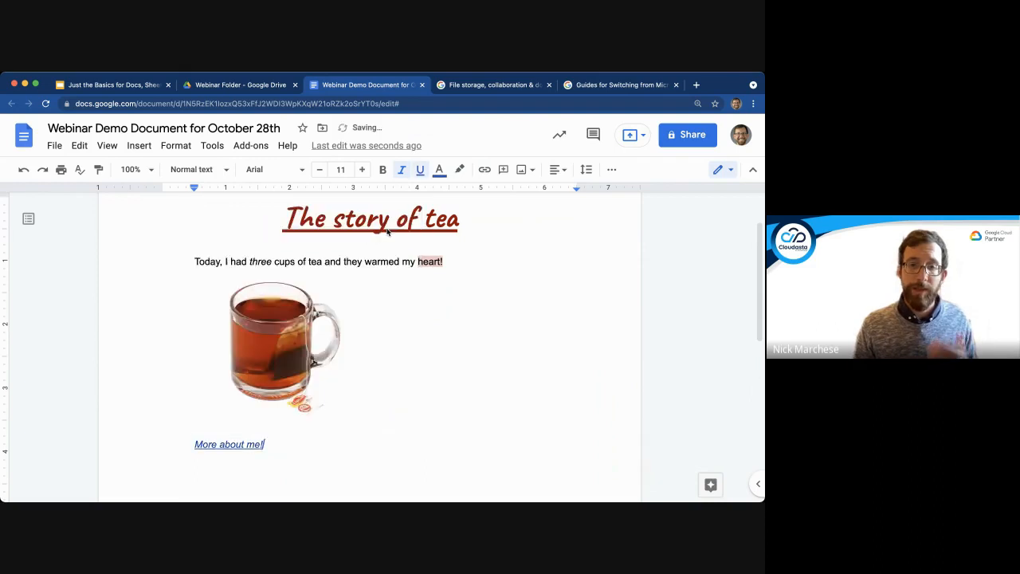
- Remove the link from "More about me!", then undo the removal
{"action": "left_click", "coordinate": [255, 445]}
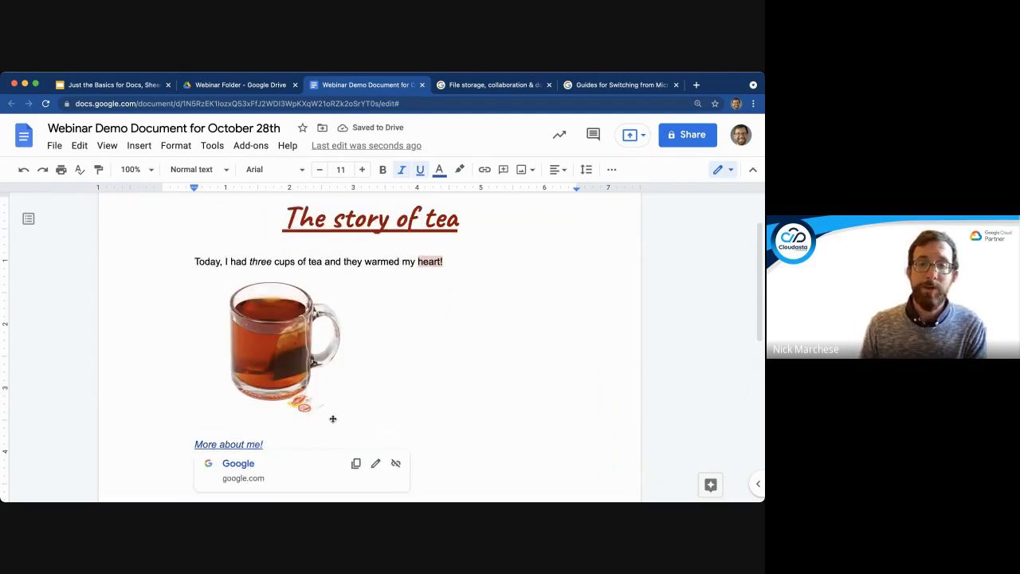
{"action": "left_click", "coordinate": [396, 464]}
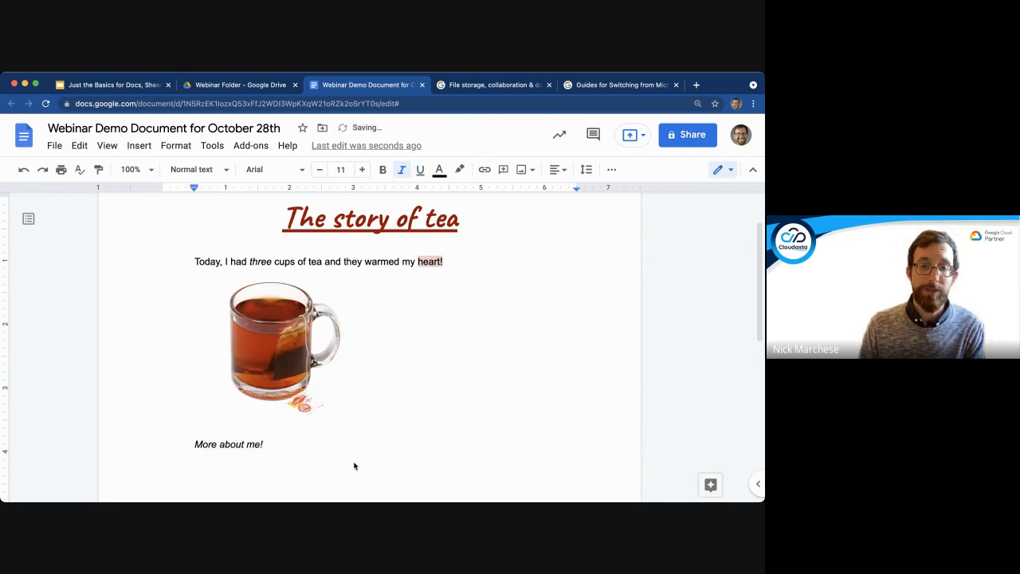
{"action": "key", "text": "super+z"}
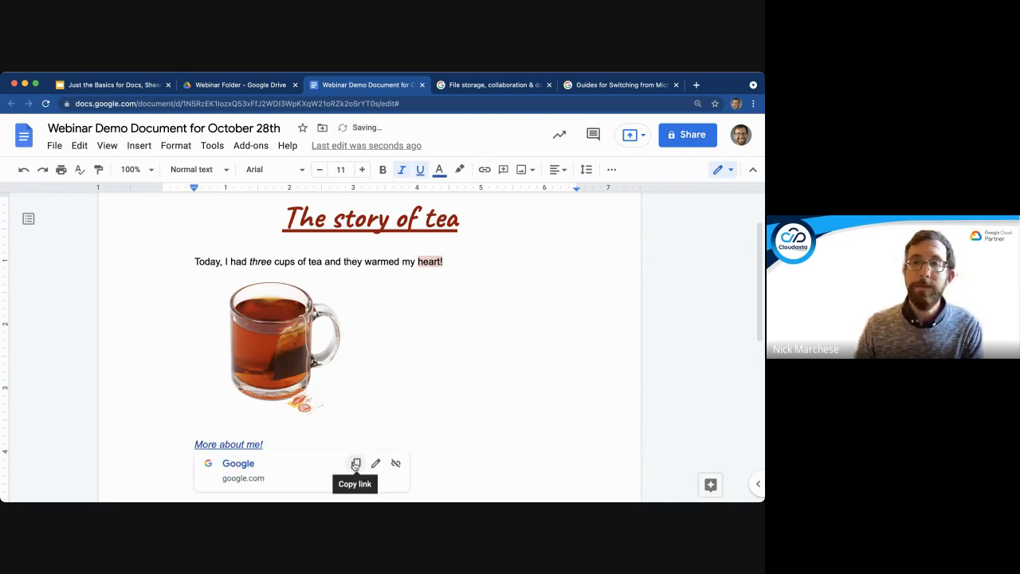
{"action": "left_click", "coordinate": [483, 372]}
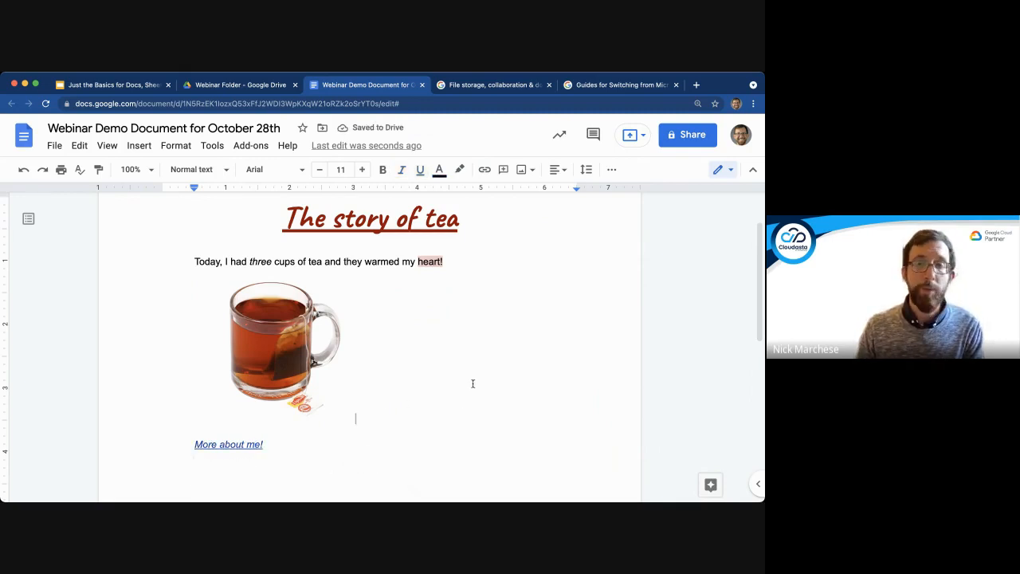
- Start a new line below the "More about me!" link with italics turned off
{"action": "scroll", "coordinate": [473, 382], "scroll_direction": "down", "scroll_amount": 2}
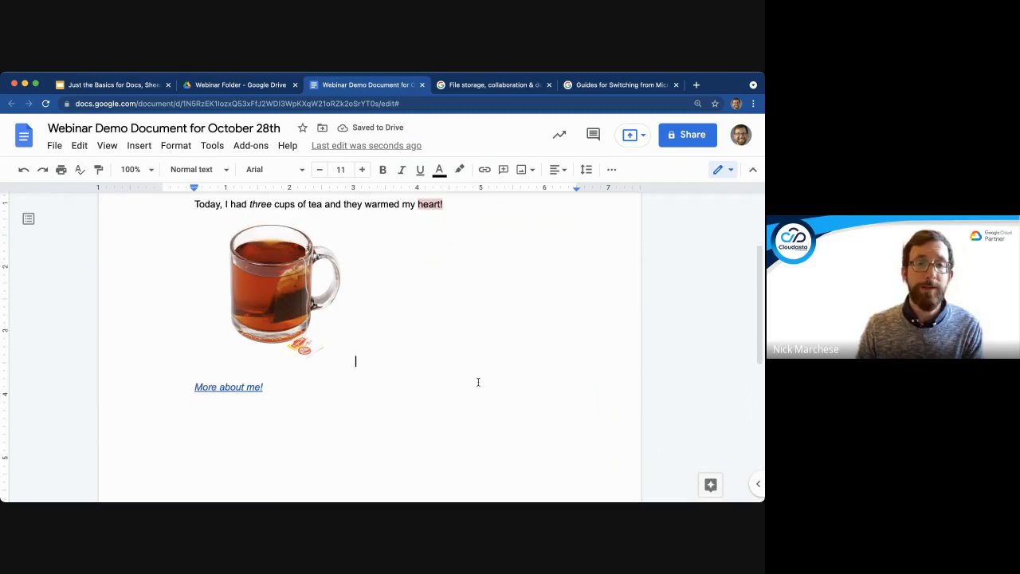
{"action": "left_click", "coordinate": [393, 390]}
{"action": "scroll", "coordinate": [410, 389], "scroll_direction": "up", "scroll_amount": 2}
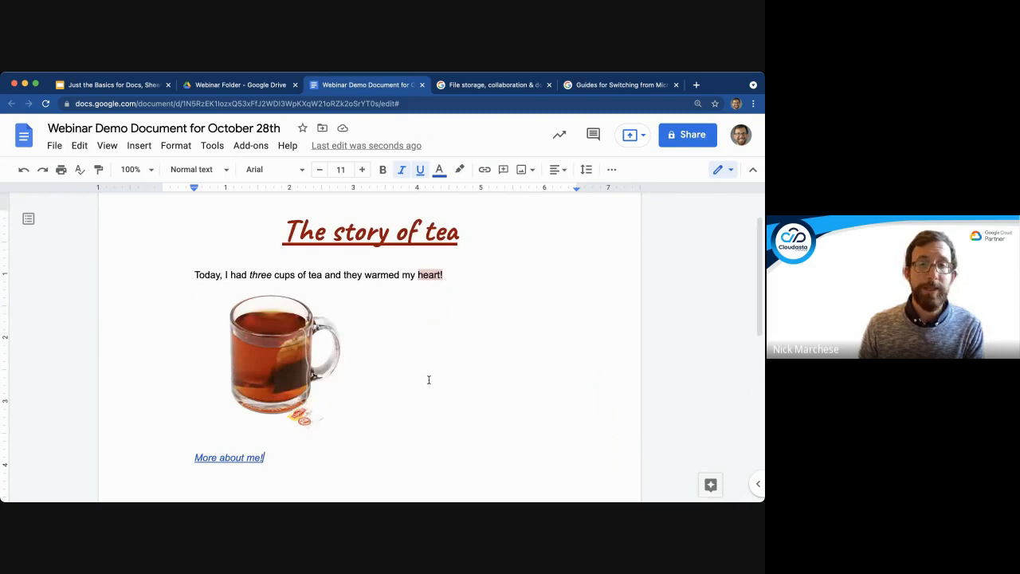
{"action": "scroll", "coordinate": [428, 380], "scroll_direction": "down", "scroll_amount": 1}
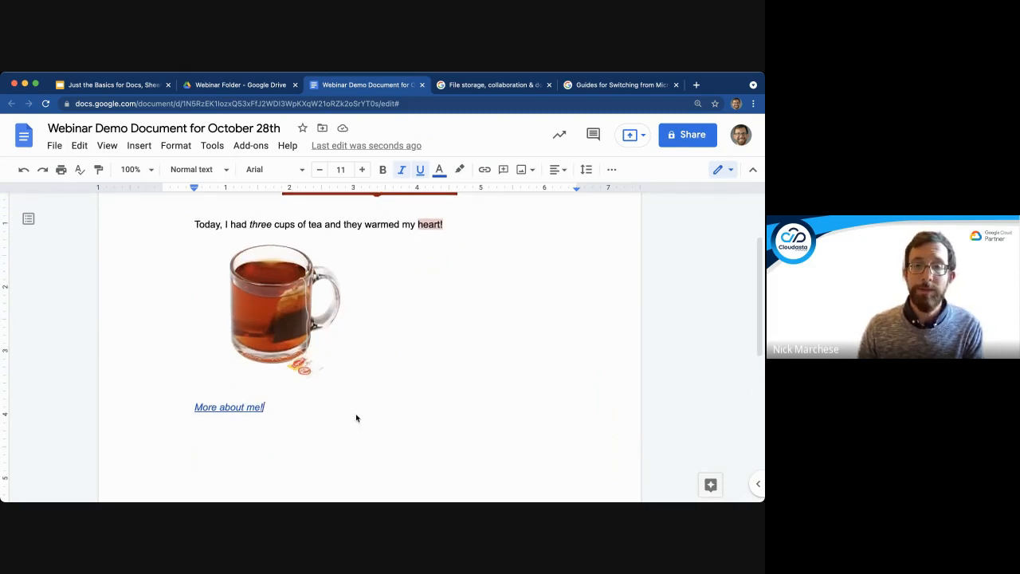
{"action": "key", "text": "Return"}
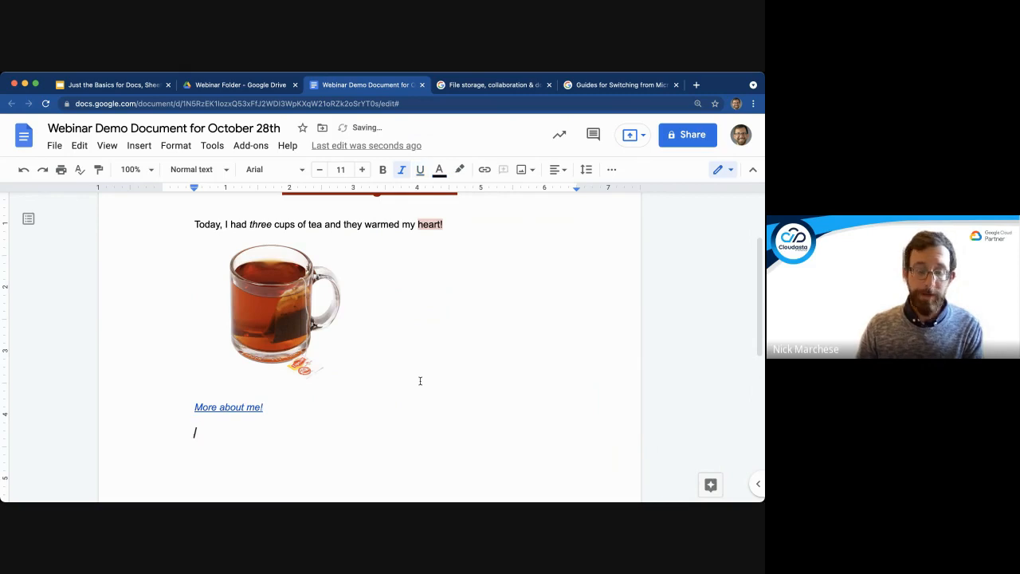
{"action": "key", "text": "ctrl+i"}
{"action": "scroll", "coordinate": [420, 381], "scroll_direction": "down", "scroll_amount": 1}
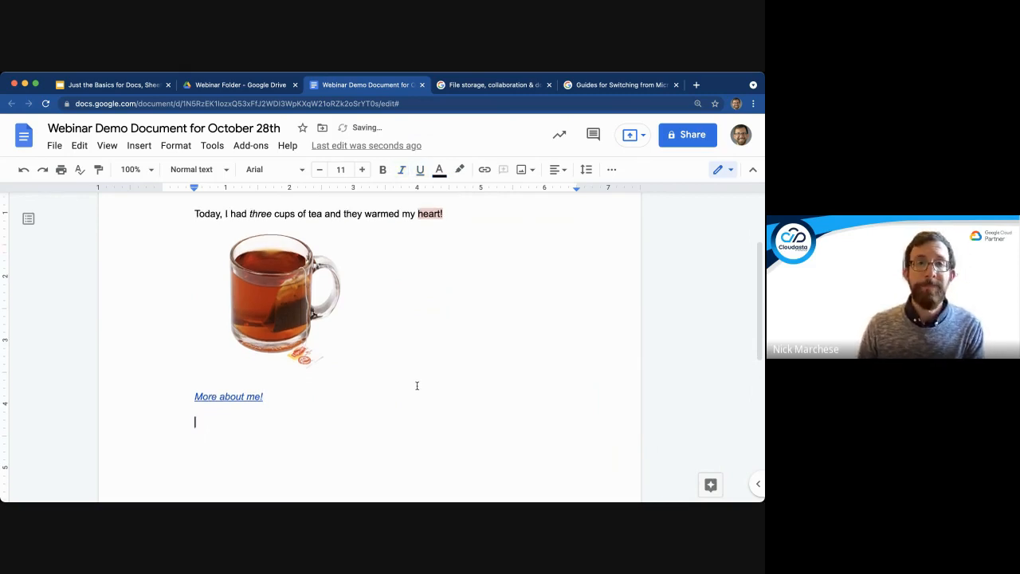
- Insert a 2 x 2 table on the empty line below the "More about me!" link
{"action": "left_click", "coordinate": [140, 147]}
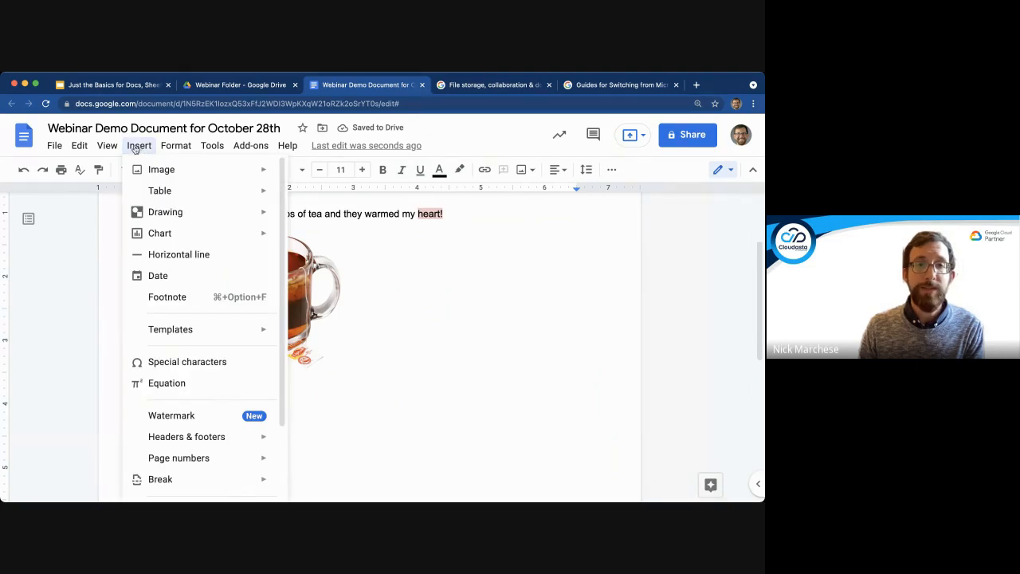
{"action": "left_click", "coordinate": [170, 149]}
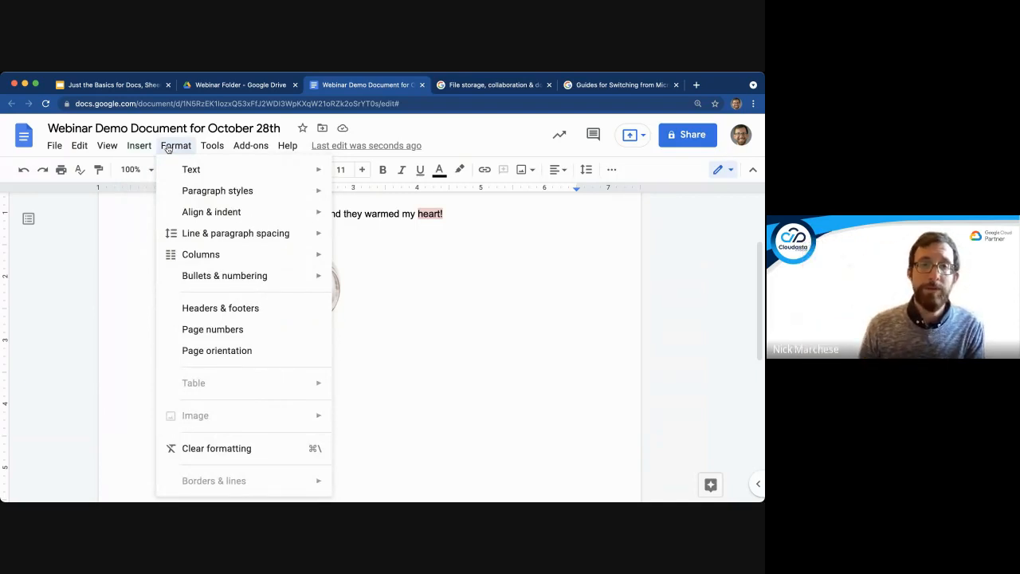
{"action": "mouse_move", "coordinate": [145, 150]}
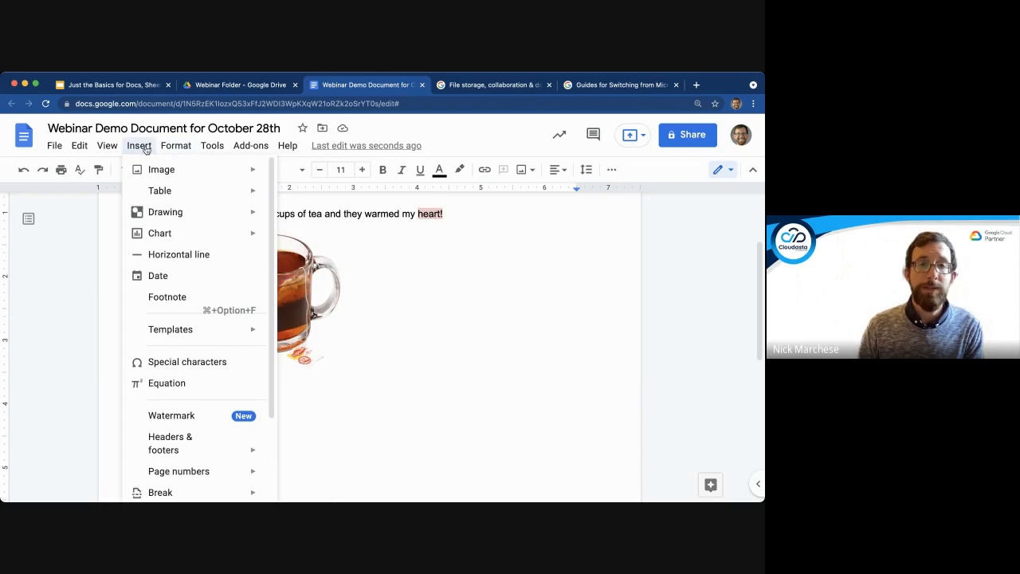
{"action": "mouse_move", "coordinate": [176, 176]}
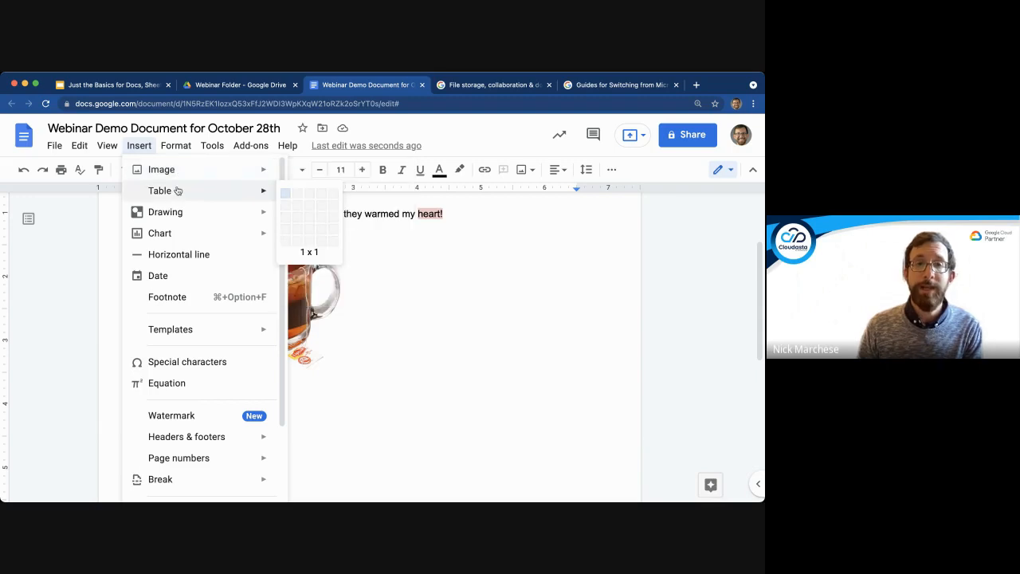
{"action": "left_click", "coordinate": [298, 205]}
- Move the title "The story of tea" from the top of the document into the table's upper-left cell
{"action": "scroll", "coordinate": [435, 329], "scroll_direction": "up", "scroll_amount": 1}
{"action": "scroll", "coordinate": [305, 389], "scroll_direction": "down", "scroll_amount": 1}
{"action": "scroll", "coordinate": [348, 380], "scroll_direction": "up", "scroll_amount": 1}
{"action": "left_click_drag", "start_coordinate": [460, 208], "coordinate": [281, 234]}
{"action": "key", "text": "ctrl+c"}
{"action": "key", "text": "BackSpace"}
{"action": "scroll", "coordinate": [296, 388], "scroll_direction": "down", "scroll_amount": 3}
{"action": "left_click", "coordinate": [304, 399]}
{"action": "key", "text": "ctrl+v"}
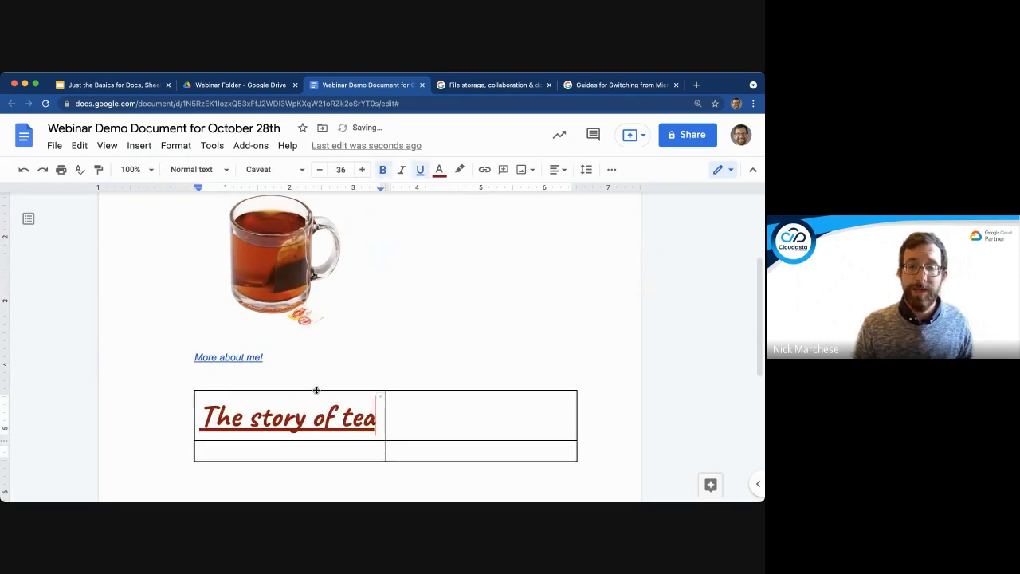
- Move the tea mug image into the table's upper-right cell
{"action": "scroll", "coordinate": [319, 385], "scroll_direction": "up", "scroll_amount": 2}
{"action": "left_click", "coordinate": [310, 365]}
{"action": "left_click_drag", "start_coordinate": [406, 444], "coordinate": [428, 462]}
- Delete the sentence "Today, I had three cups of tea and they warmed my heart!" above the table
{"action": "left_click_drag", "start_coordinate": [447, 219], "coordinate": [164, 215]}
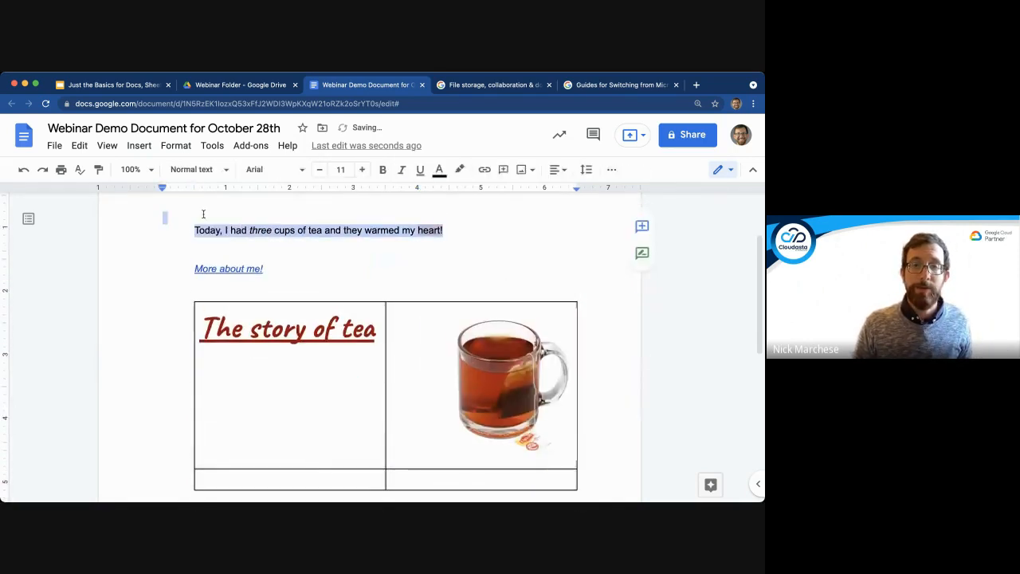
{"action": "scroll", "coordinate": [164, 239], "scroll_direction": "up", "scroll_amount": 2}
{"action": "key", "text": "BackSpace"}
{"action": "scroll", "coordinate": [296, 391], "scroll_direction": "down", "scroll_amount": 2}
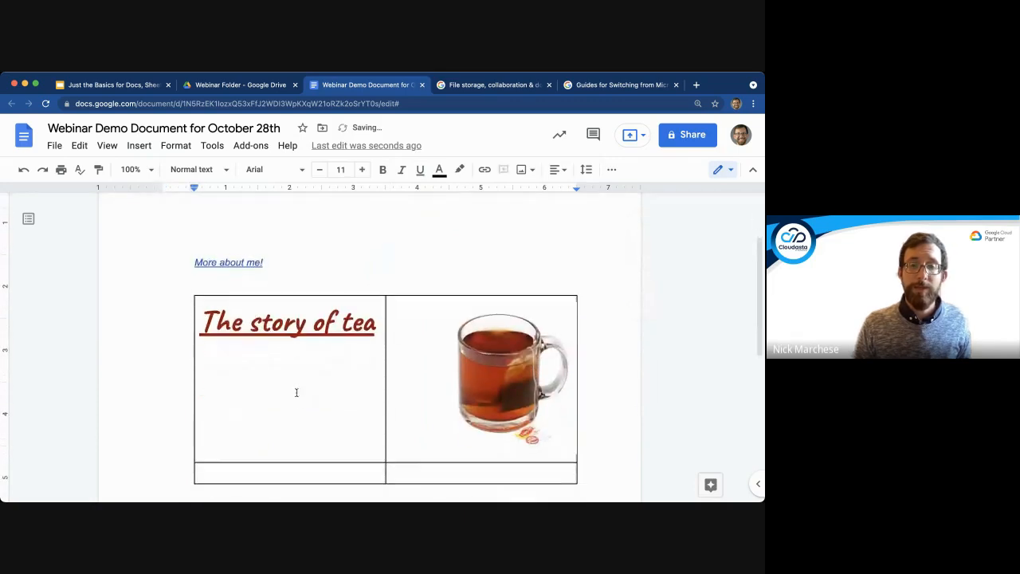
- Enter "This is a story about me!" in the table's lower-left cell and move the "More about me!" link into the lower-right cell
{"action": "left_click", "coordinate": [343, 467]}
{"action": "type", "text": "This is a story about me!"}
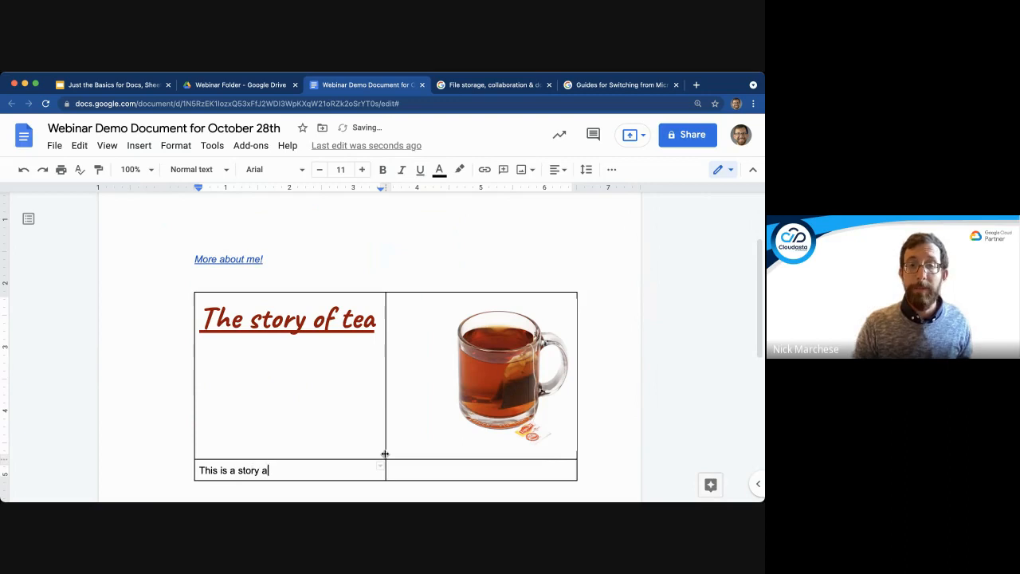
{"action": "left_click_drag", "start_coordinate": [265, 260], "coordinate": [422, 448]}
{"action": "left_click", "coordinate": [422, 225]}
{"action": "scroll", "coordinate": [422, 255], "scroll_direction": "down", "scroll_amount": 1}
{"action": "scroll", "coordinate": [420, 270], "scroll_direction": "down", "scroll_amount": 1}
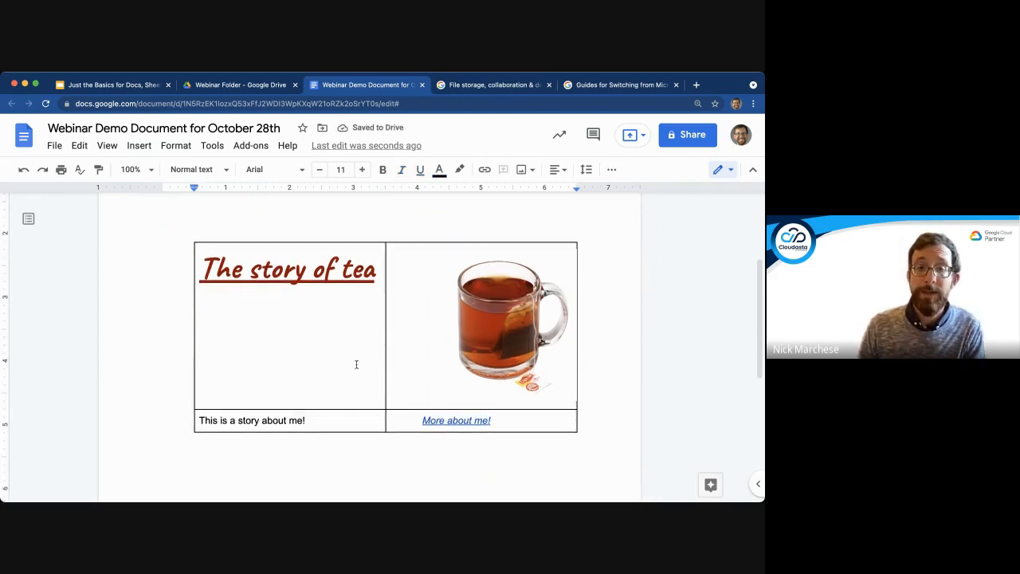
{"action": "left_click_drag", "start_coordinate": [367, 384], "coordinate": [414, 423]}
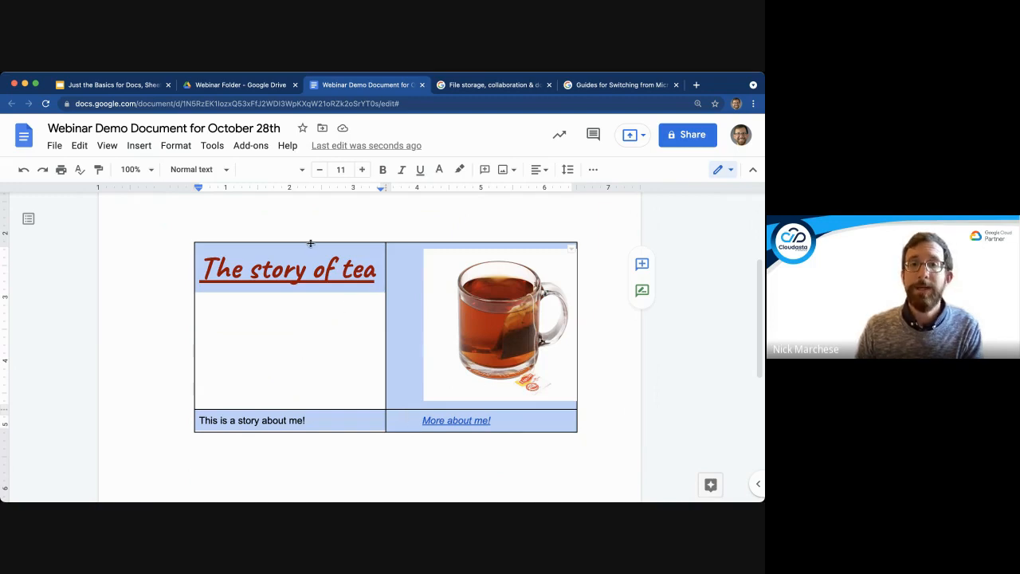
{"action": "left_click", "coordinate": [396, 309]}
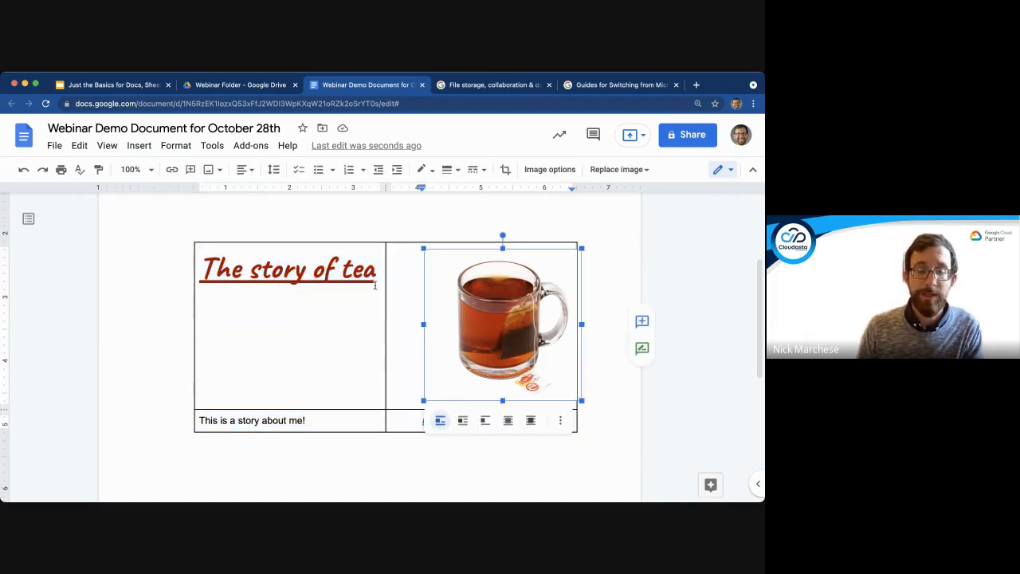
{"action": "left_click", "coordinate": [363, 313]}
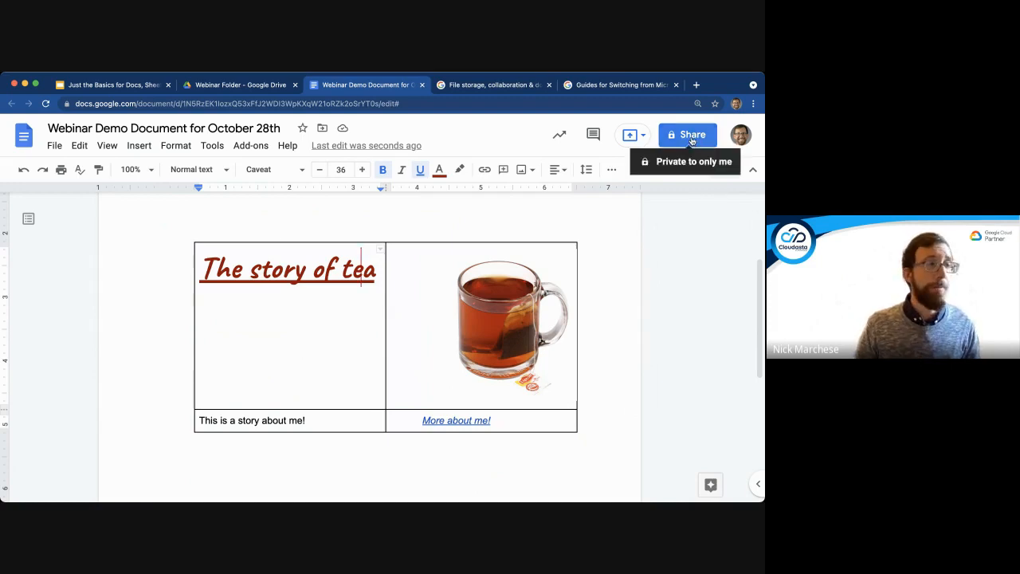
- Delete the extra blank lines above the table
{"action": "left_click", "coordinate": [288, 222]}
{"action": "scroll", "coordinate": [289, 231], "scroll_direction": "up", "scroll_amount": 2}
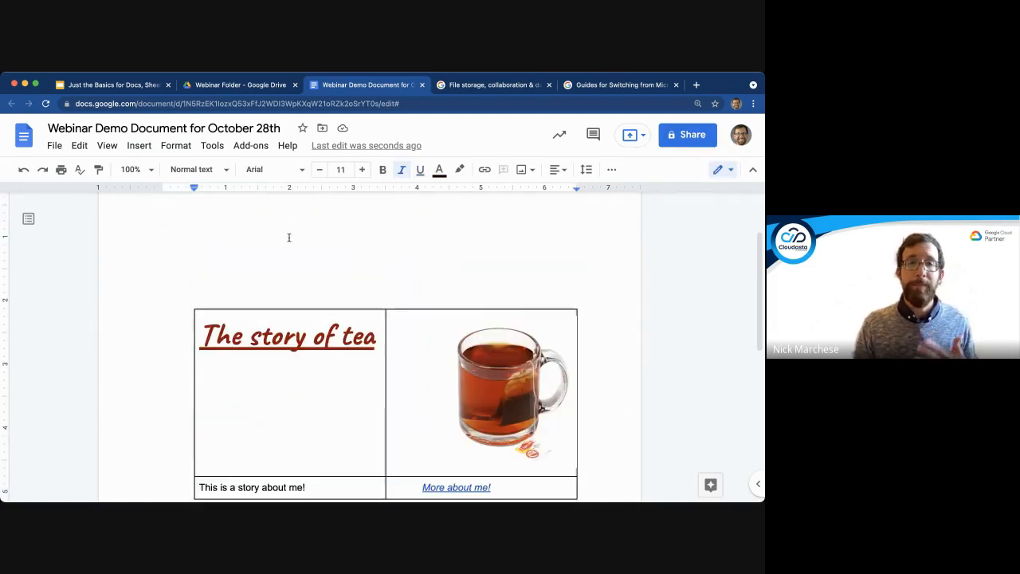
{"action": "key", "text": "BackSpace"}
{"action": "key", "text": "BackSpace"}
{"action": "key", "text": "BackSpace"}
{"action": "key", "text": "BackSpace"}
{"action": "key", "text": "BackSpace"}
{"action": "key", "text": "BackSpace"}
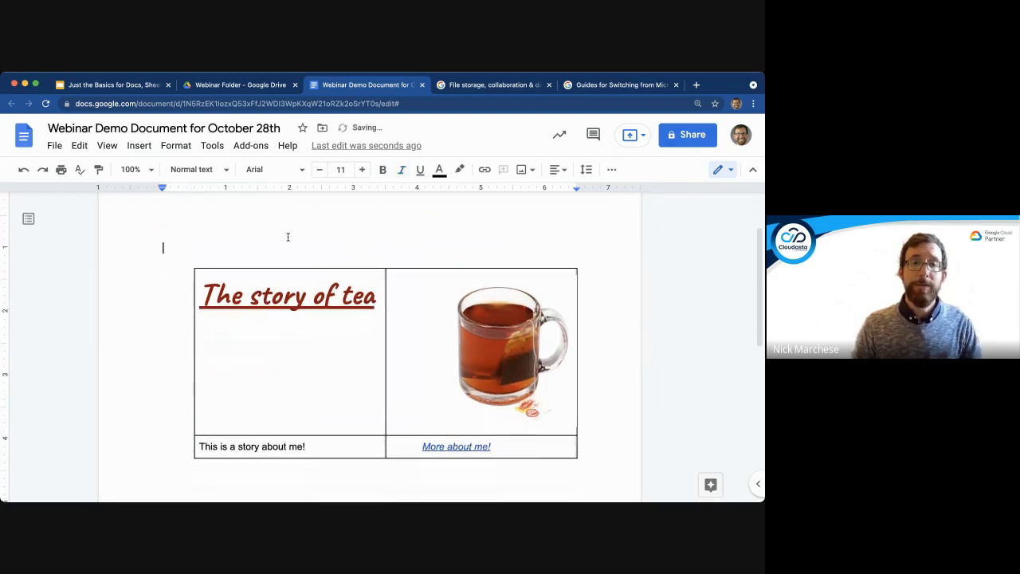
{"action": "left_click", "coordinate": [57, 147]}
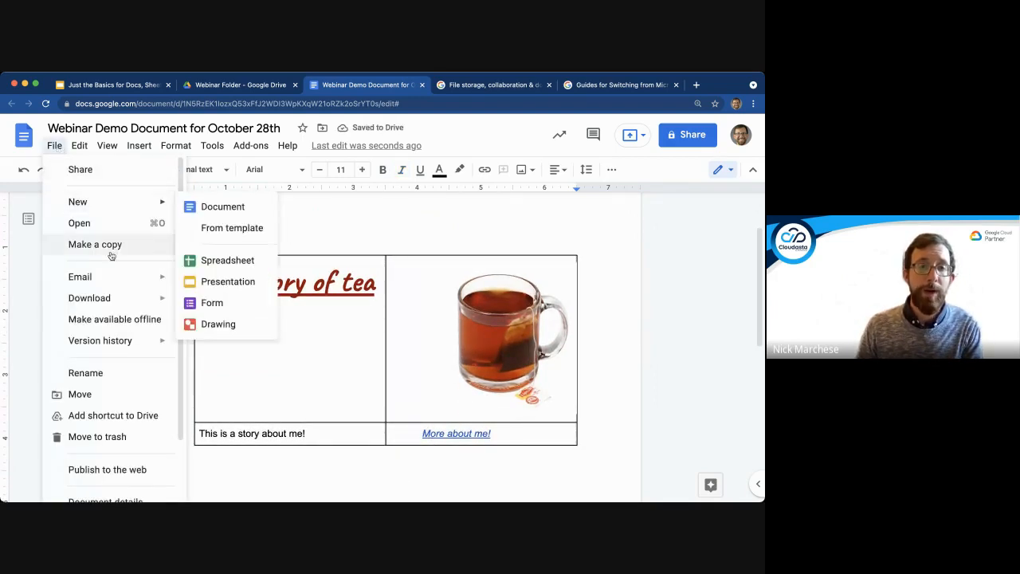
{"action": "mouse_move", "coordinate": [141, 298]}
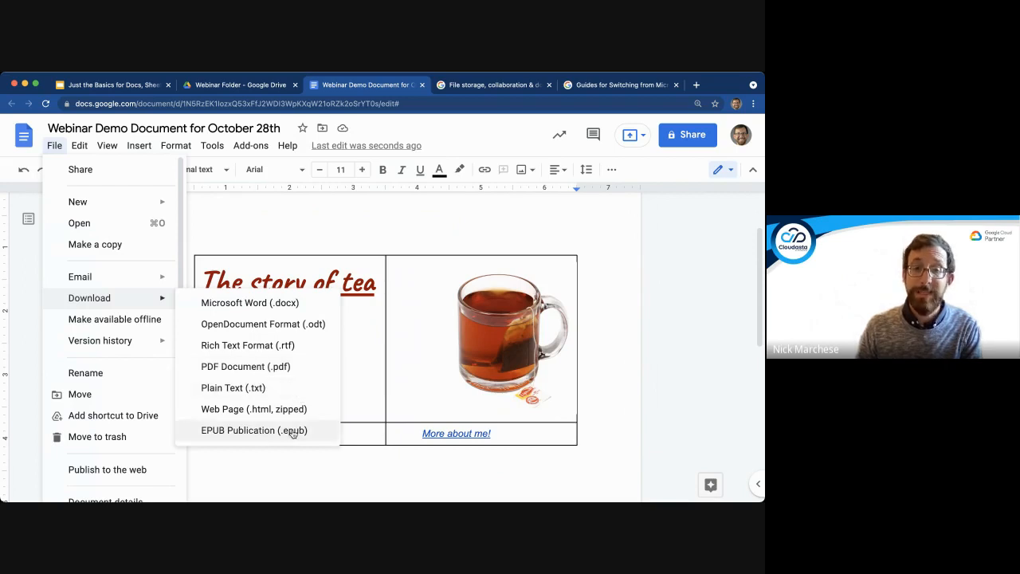
{"action": "scroll", "coordinate": [110, 331], "scroll_direction": "down", "scroll_amount": 1}
{"action": "scroll", "coordinate": [111, 332], "scroll_direction": "down", "scroll_amount": 1}
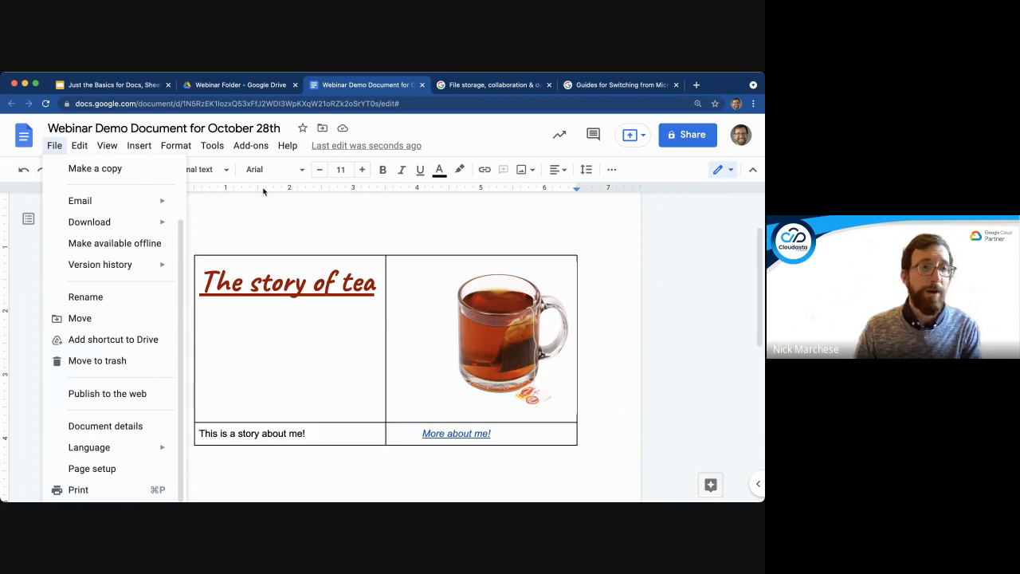
{"action": "left_click", "coordinate": [268, 217]}
{"action": "key", "text": "Return"}
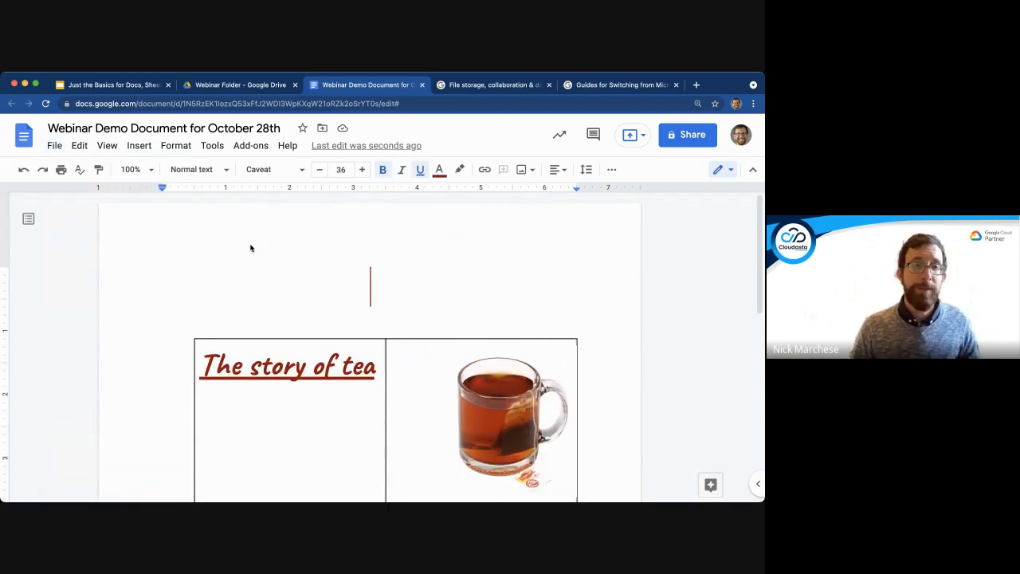
- Switch to Google Drive and create a new Google Sheets spreadsheet in Webinar Folder
{"action": "left_click", "coordinate": [238, 86]}
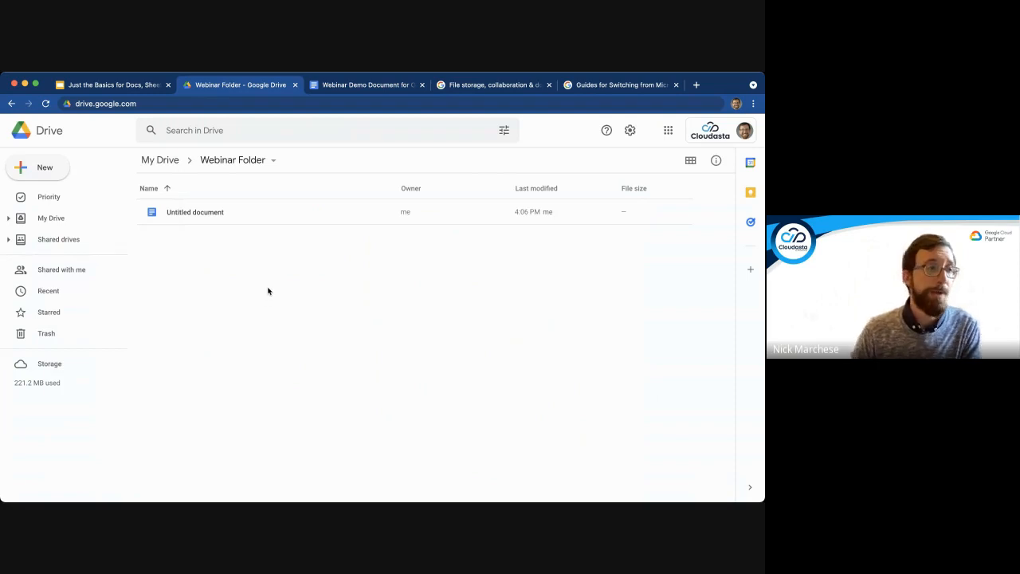
{"action": "left_click", "coordinate": [46, 172]}
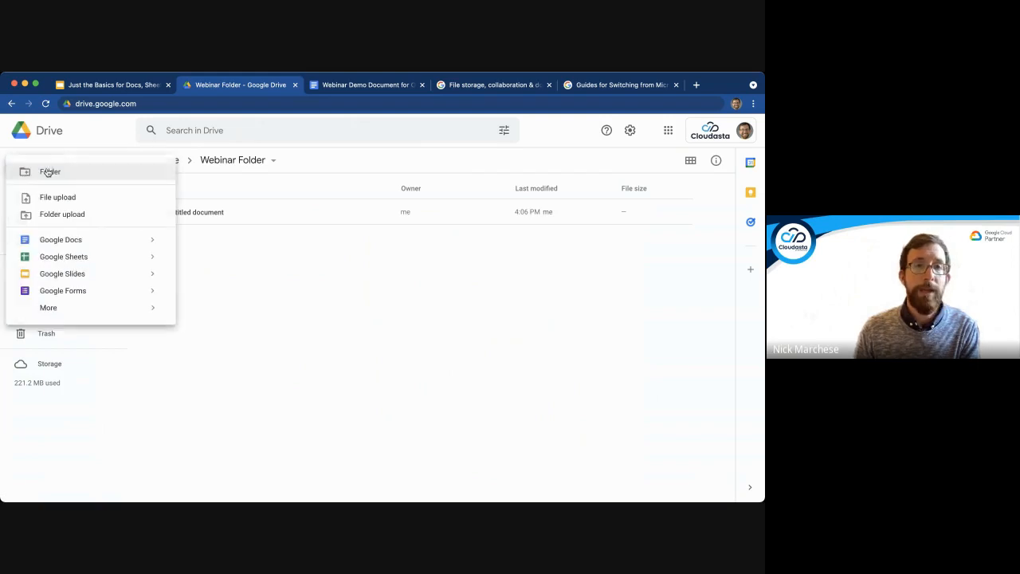
{"action": "left_click", "coordinate": [94, 257]}
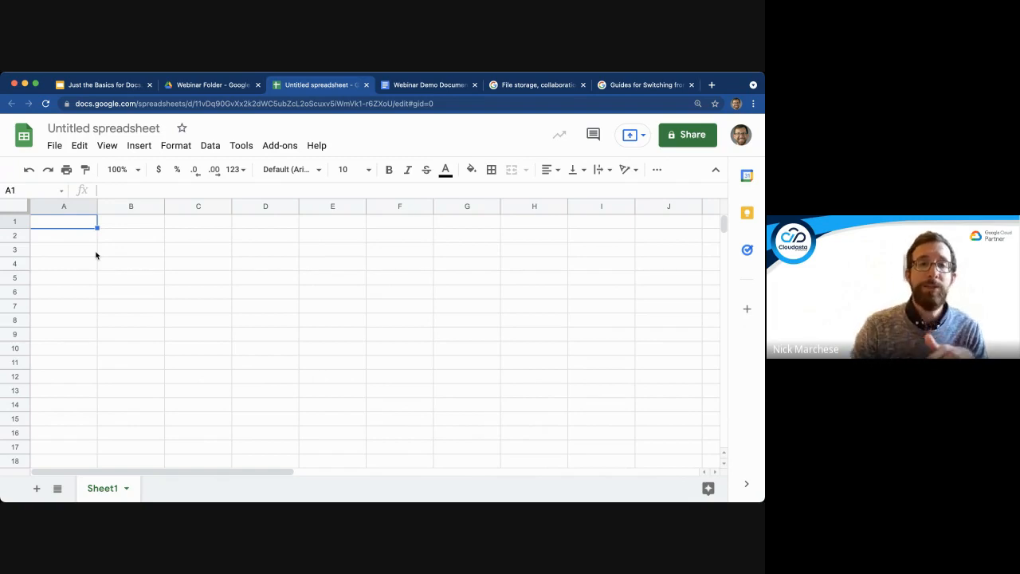
- Rename the spreadsheet as "Webinar Demo Spreadsheet for October 28th"
{"action": "left_click", "coordinate": [121, 127]}
{"action": "type", "text": "Webinar"}
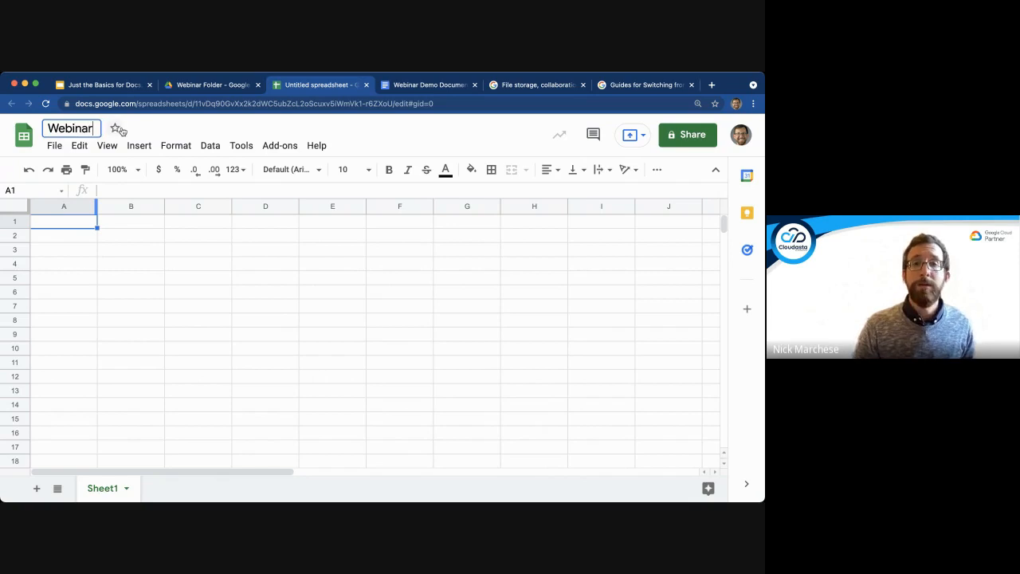
{"action": "type", "text": " Demo Spreadshe"}
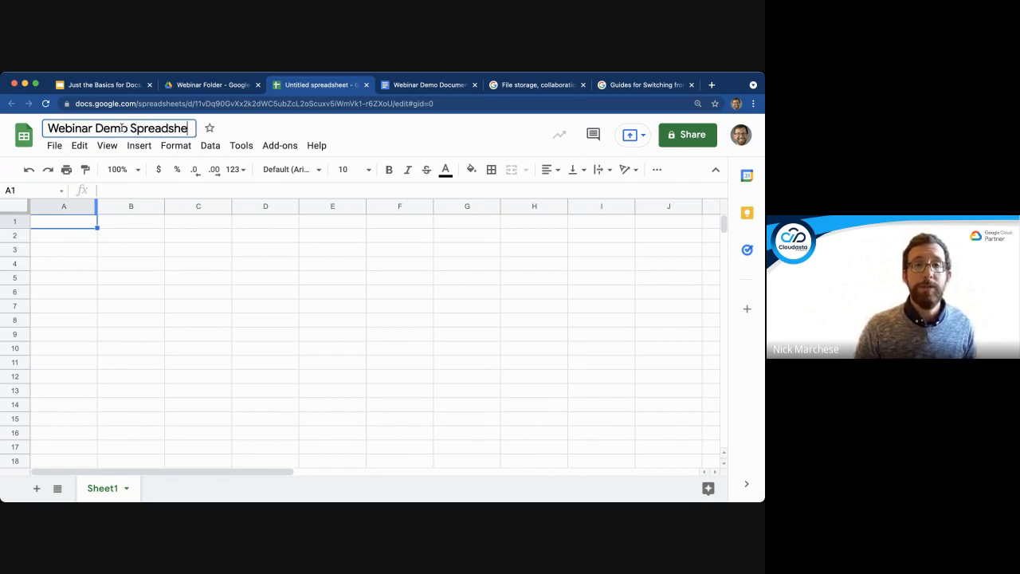
{"action": "type", "text": "et for October 2"}
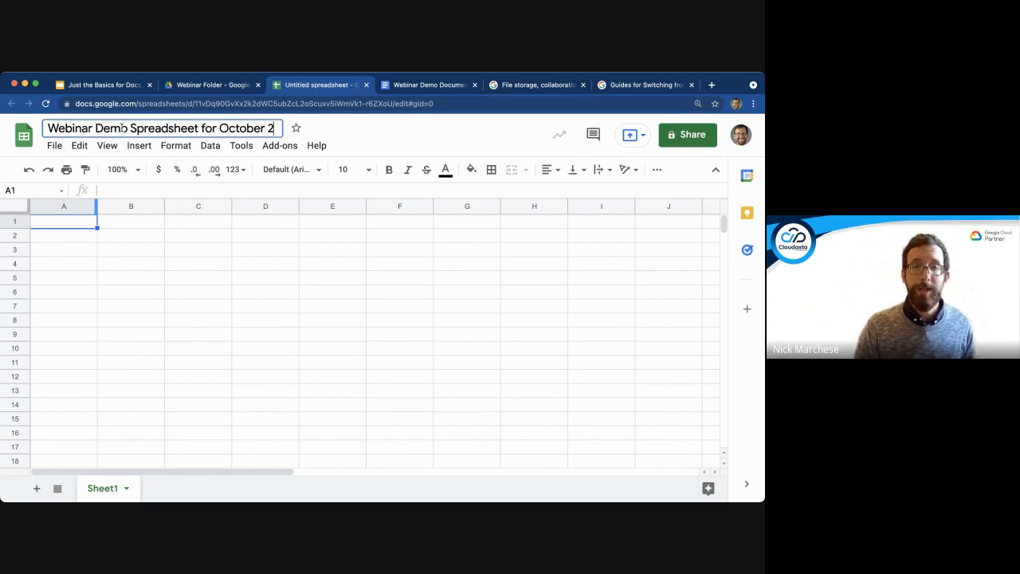
{"action": "type", "text": "8th"}
{"action": "key", "text": "Return"}
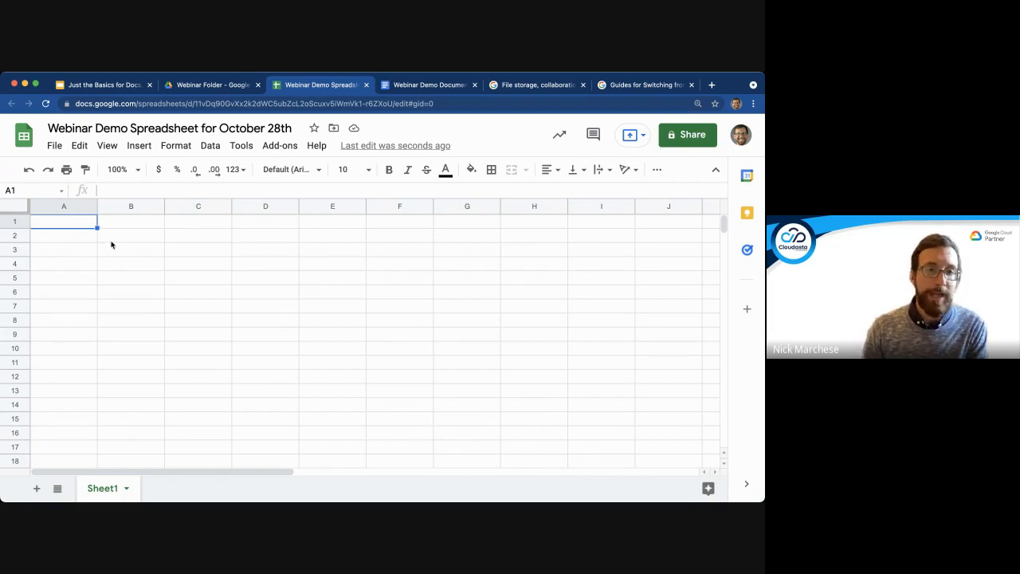
- Enter the date 10/28 in cell A1
{"action": "left_click", "coordinate": [110, 242]}
{"action": "left_click", "coordinate": [72, 226]}
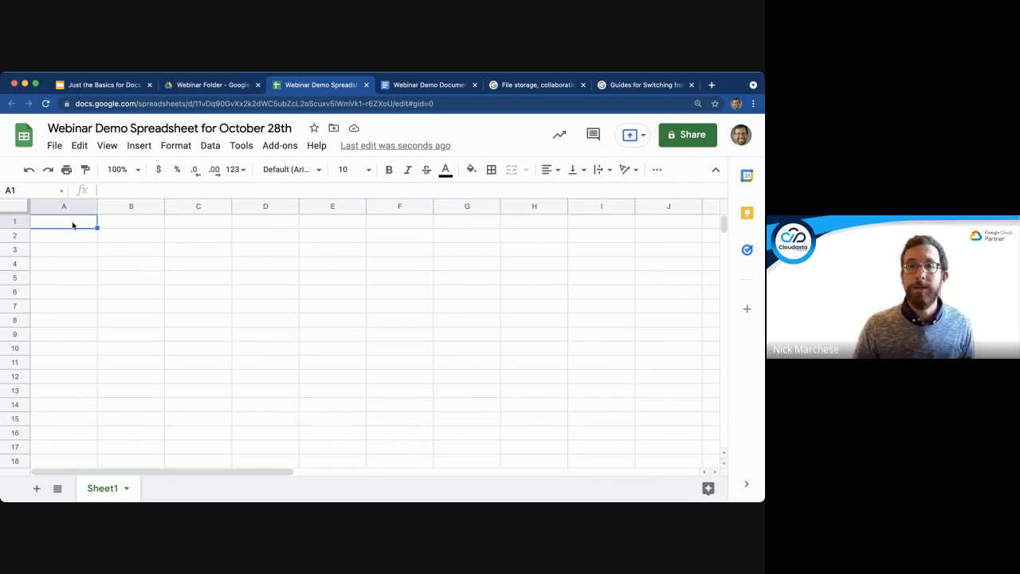
{"action": "type", "text": "10"}
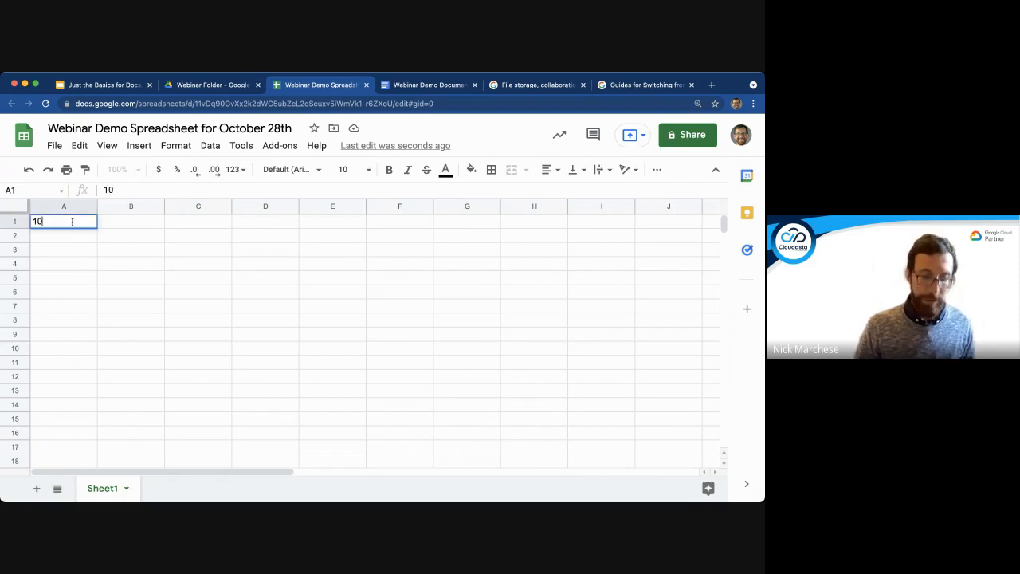
{"action": "type", "text": "/28"}
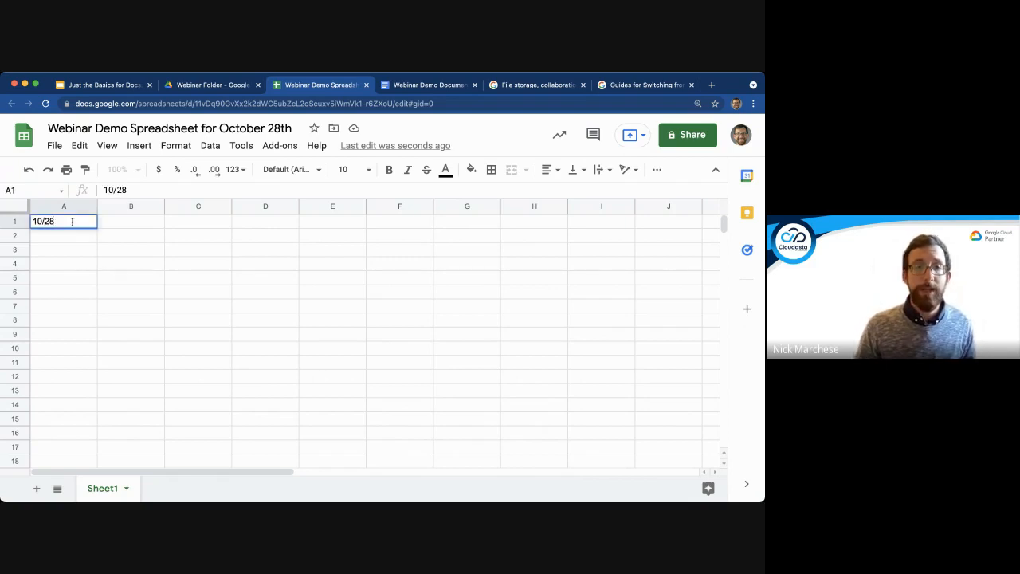
{"action": "key", "text": "Return"}
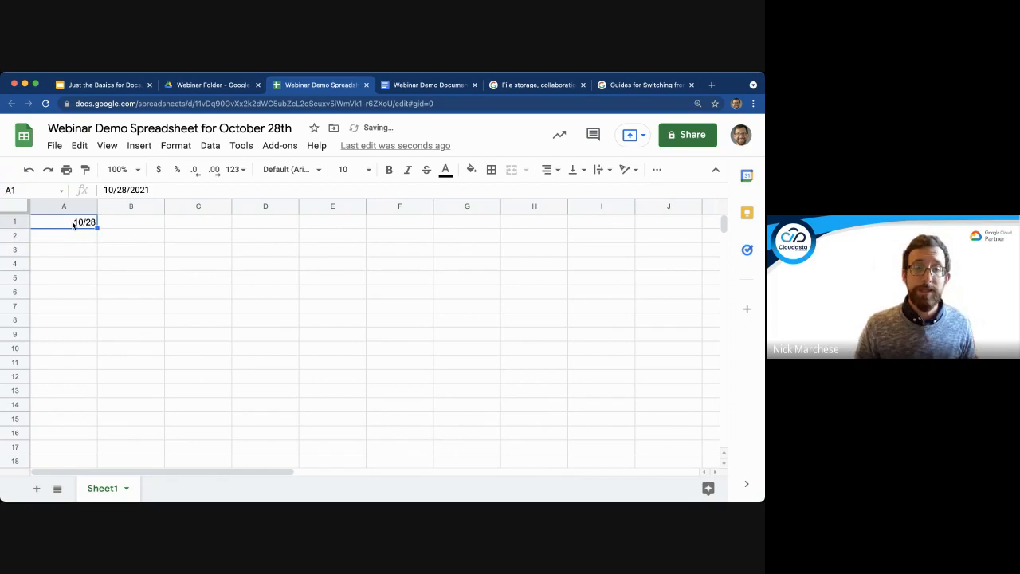
- Enter the number 3 in cell B1, beside the 10/28 date
{"action": "key", "text": "Down"}
{"action": "key", "text": "Up"}
{"action": "key", "text": "Right"}
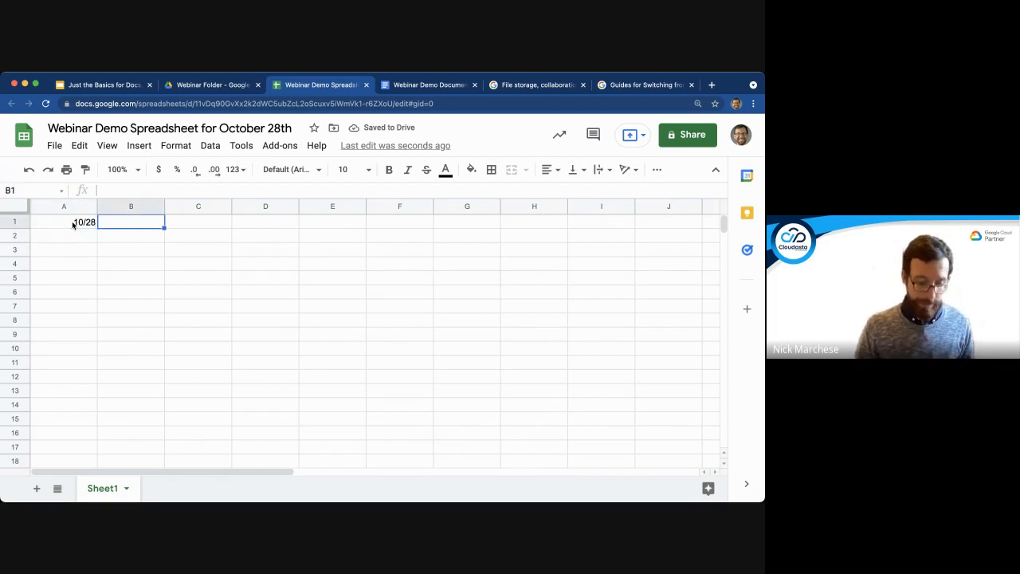
{"action": "type", "text": "2"}
{"action": "key", "text": "Return"}
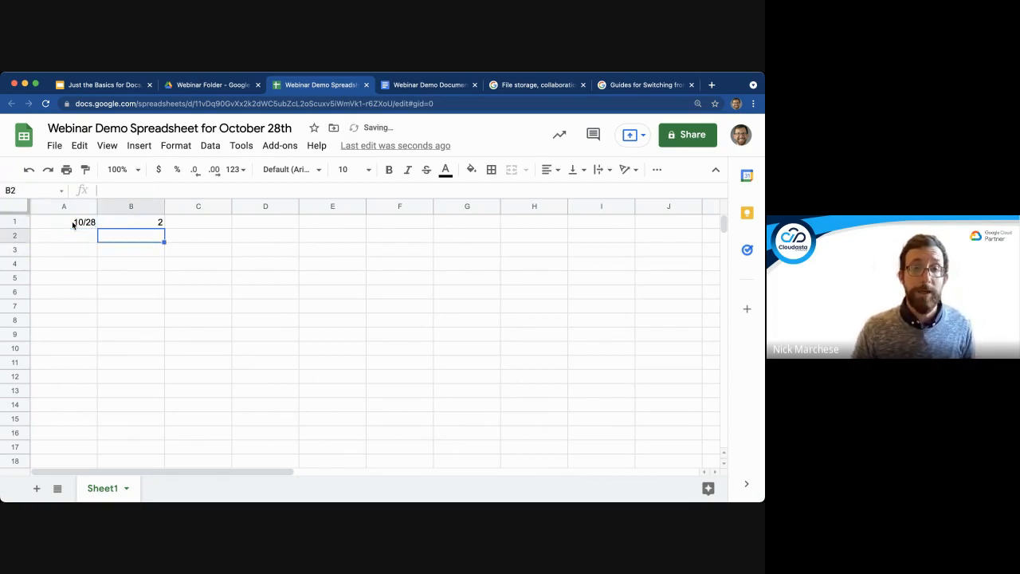
{"action": "key", "text": "Up"}
{"action": "type", "text": "3"}
{"action": "key", "text": "Return"}
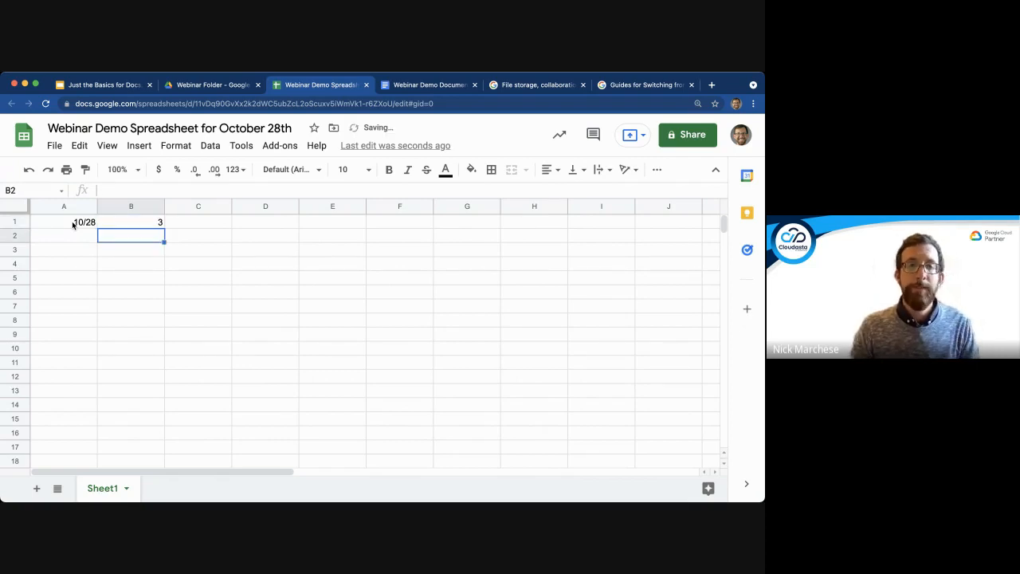
- Enter the date 11/11 in cell A2 and the number 50 in cell B2
{"action": "key", "text": "Left"}
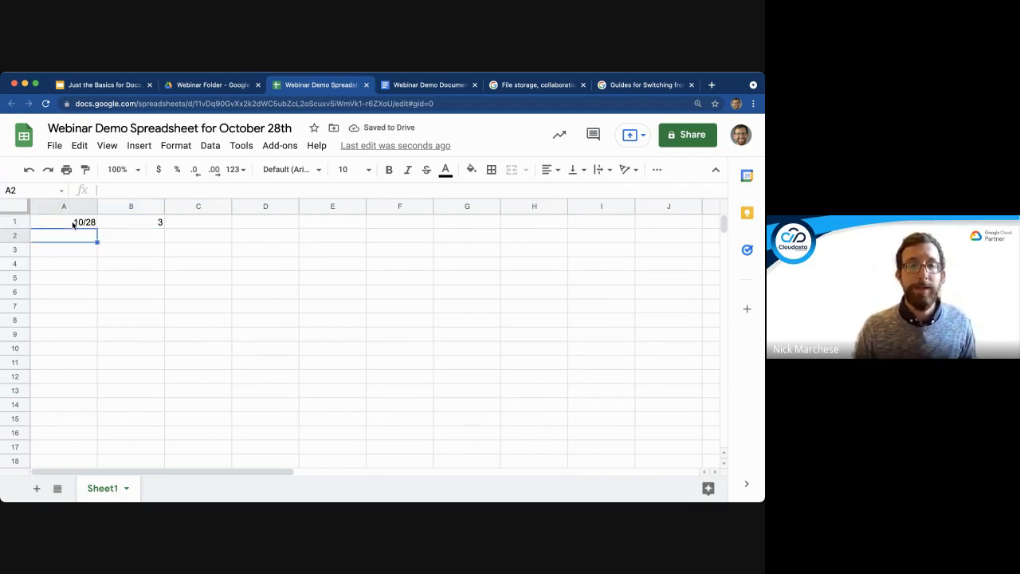
{"action": "type", "text": "11/11"}
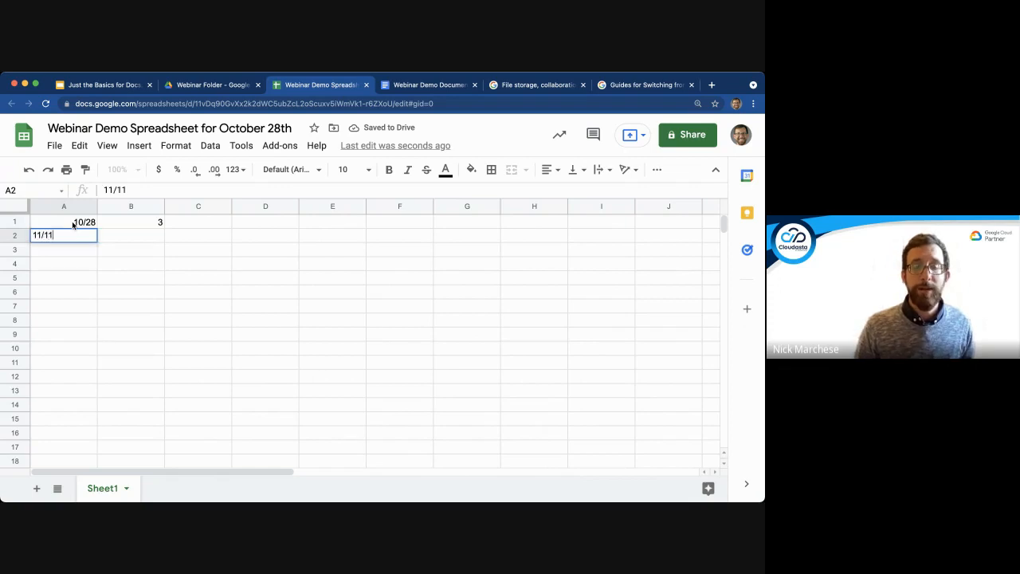
{"action": "key", "text": "Tab"}
{"action": "type", "text": "50"}
{"action": "key", "text": "Return"}
{"action": "key", "text": "Up"}
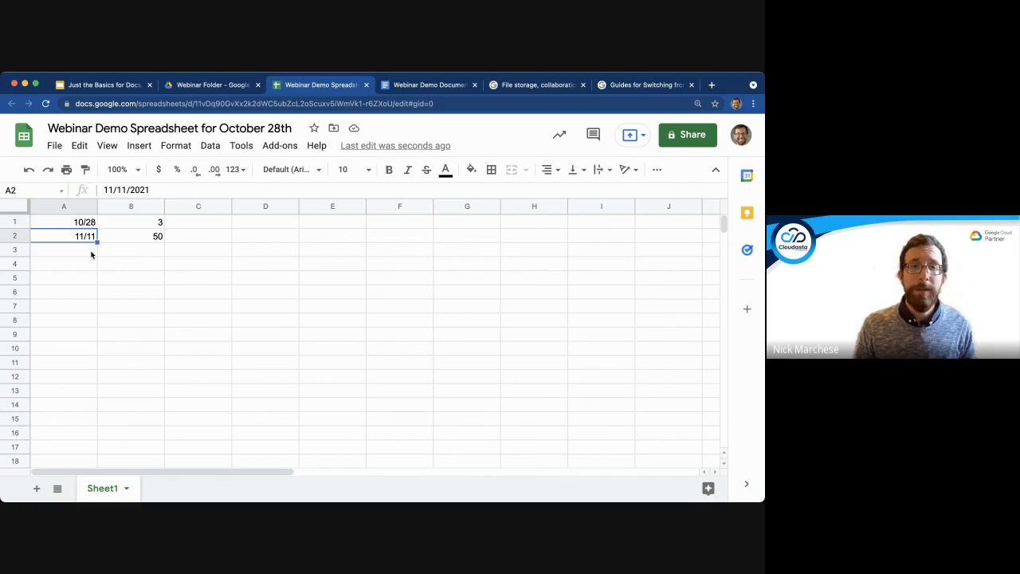
- Insert one blank row above the first row of data
{"action": "left_click", "coordinate": [123, 278]}
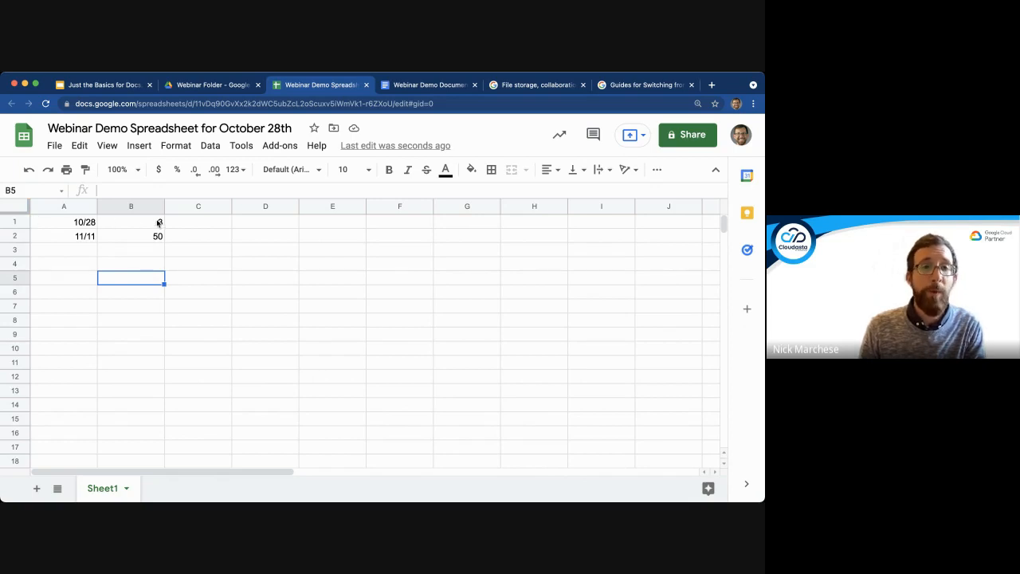
{"action": "left_click", "coordinate": [18, 222]}
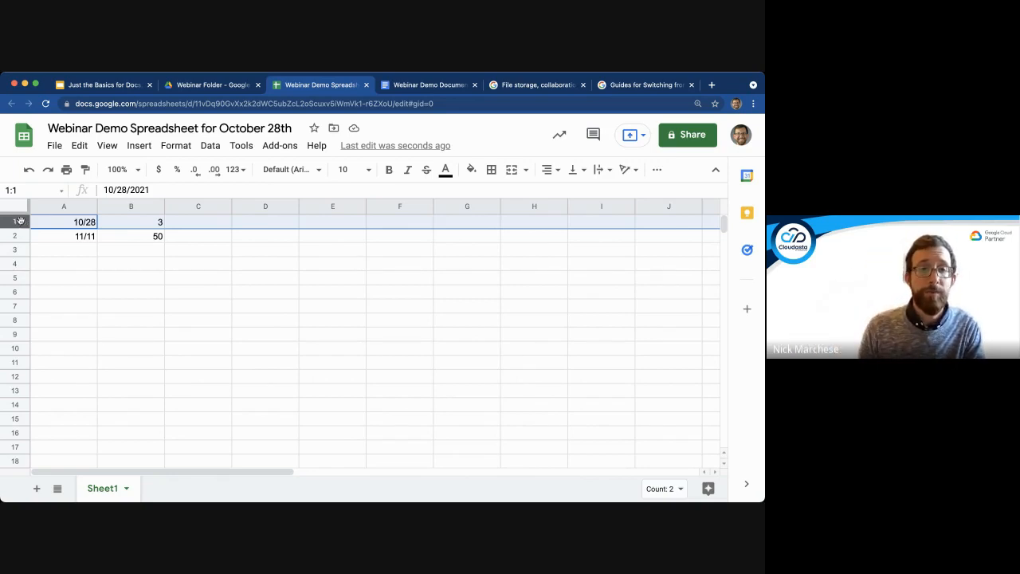
{"action": "right_click", "coordinate": [22, 222]}
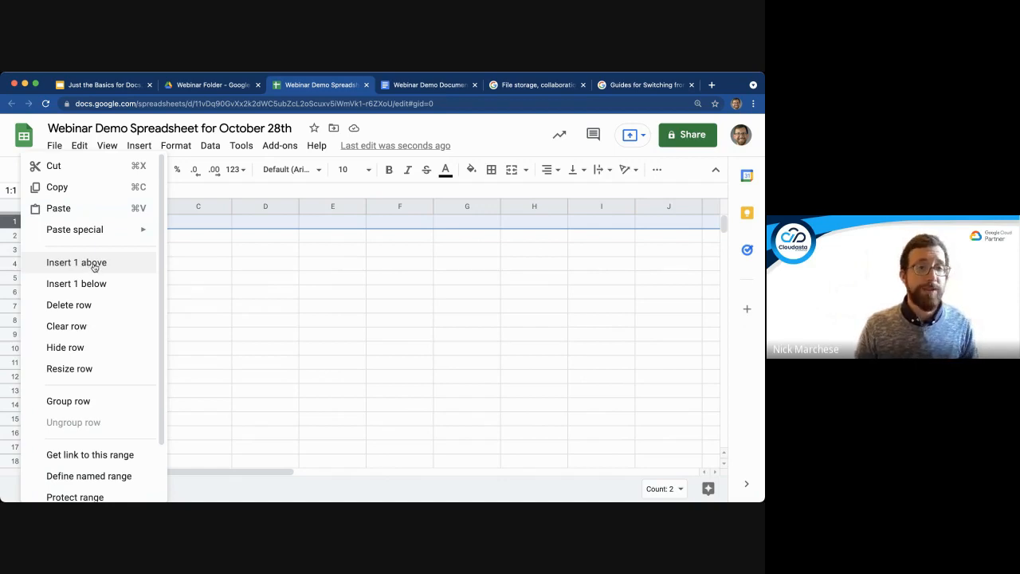
{"action": "key", "text": "ctrl+shift+equal"}
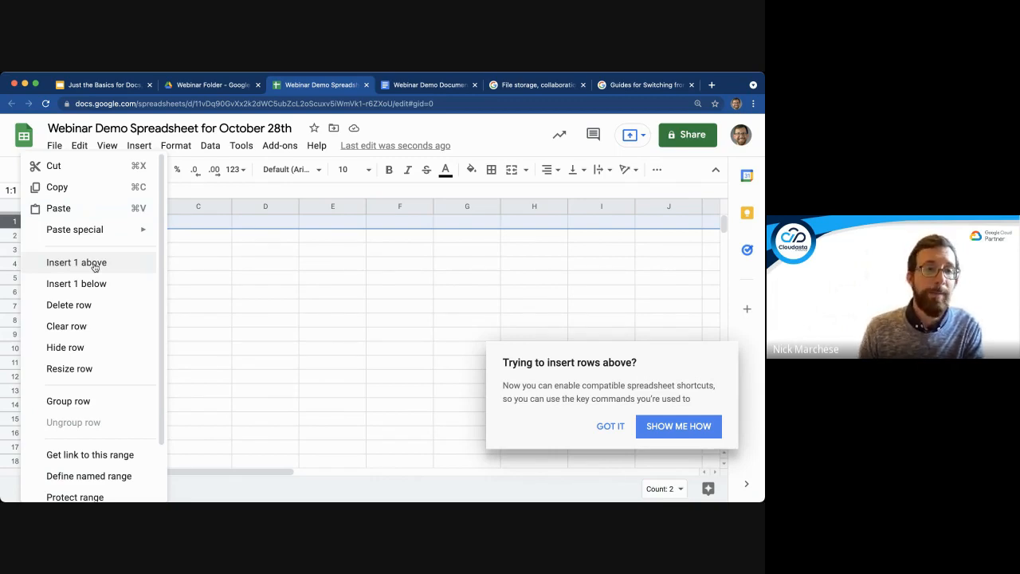
{"action": "left_click", "coordinate": [124, 265]}
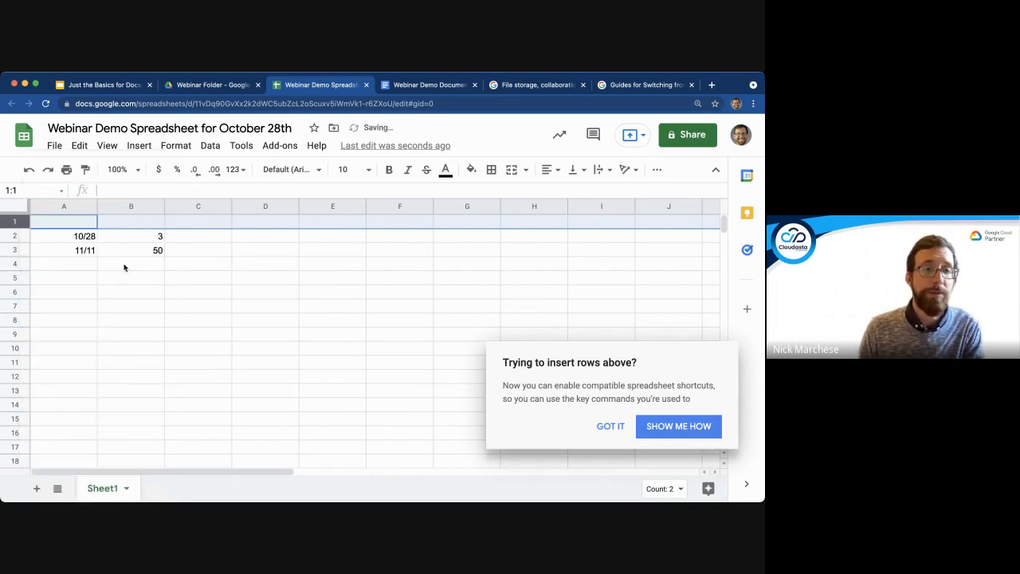
{"action": "left_click", "coordinate": [610, 426]}
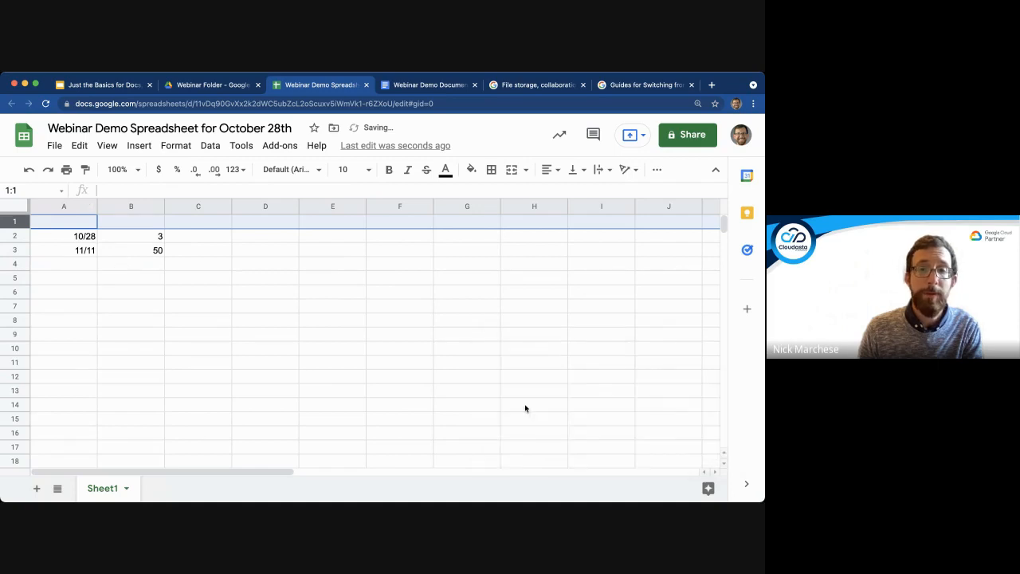
- Enter the column headings "Dates" in cell A1 and "Participants" in cell B1
{"action": "left_click", "coordinate": [80, 242]}
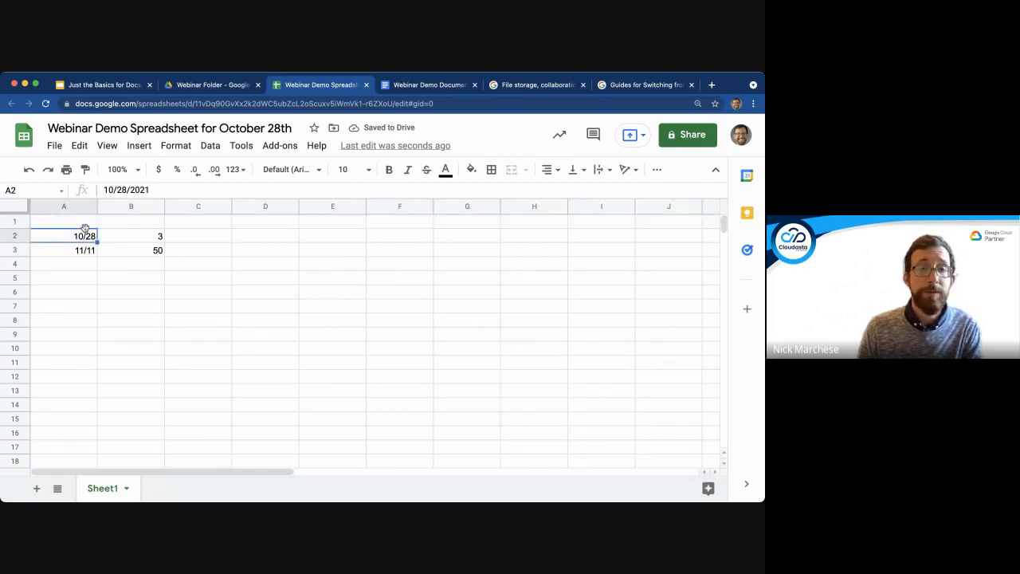
{"action": "left_click", "coordinate": [87, 226]}
{"action": "type", "text": "Dates"}
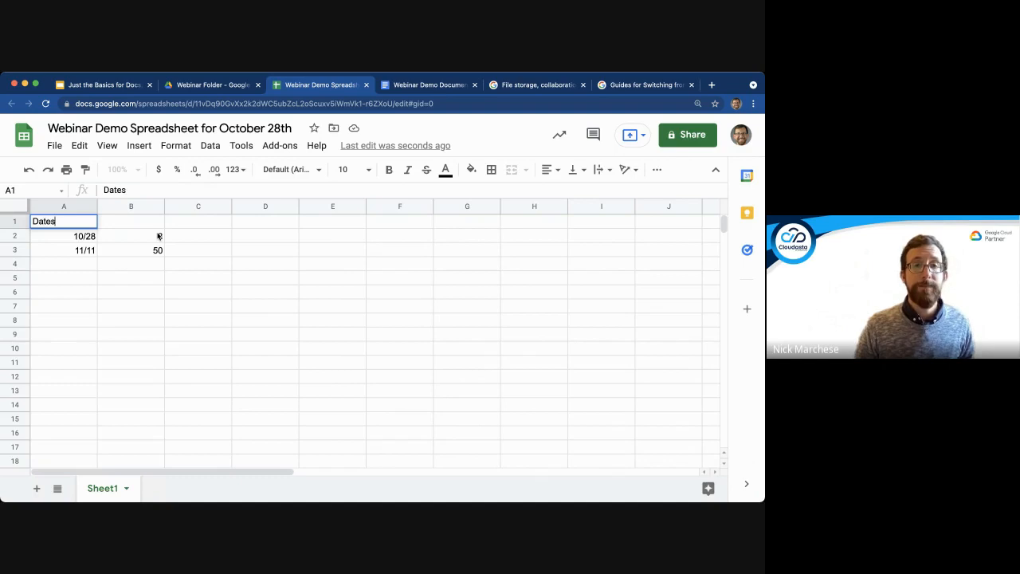
{"action": "key", "text": "Tab"}
{"action": "type", "text": "Participants"}
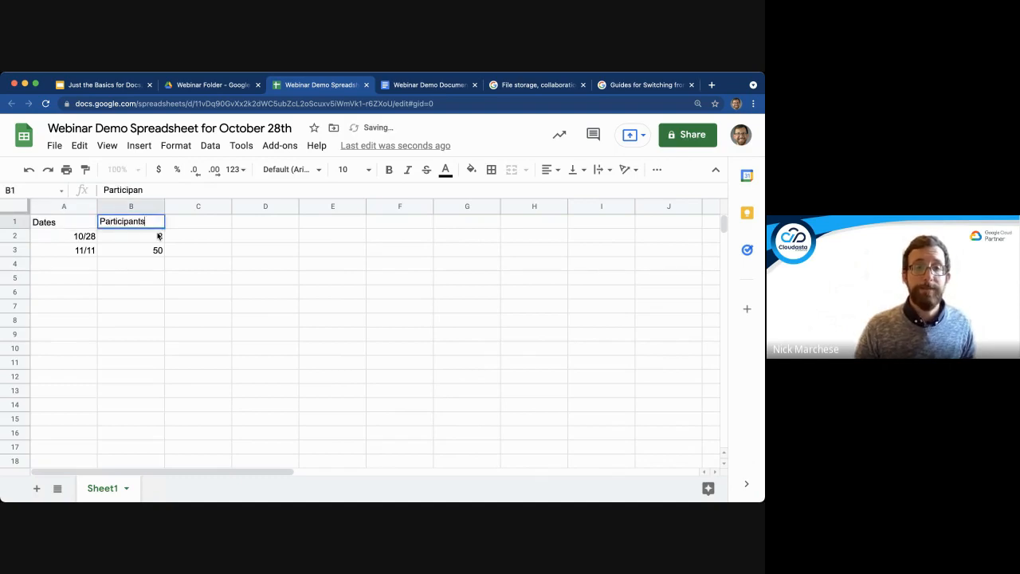
{"action": "key", "text": "Return"}
{"action": "left_click", "coordinate": [216, 299]}
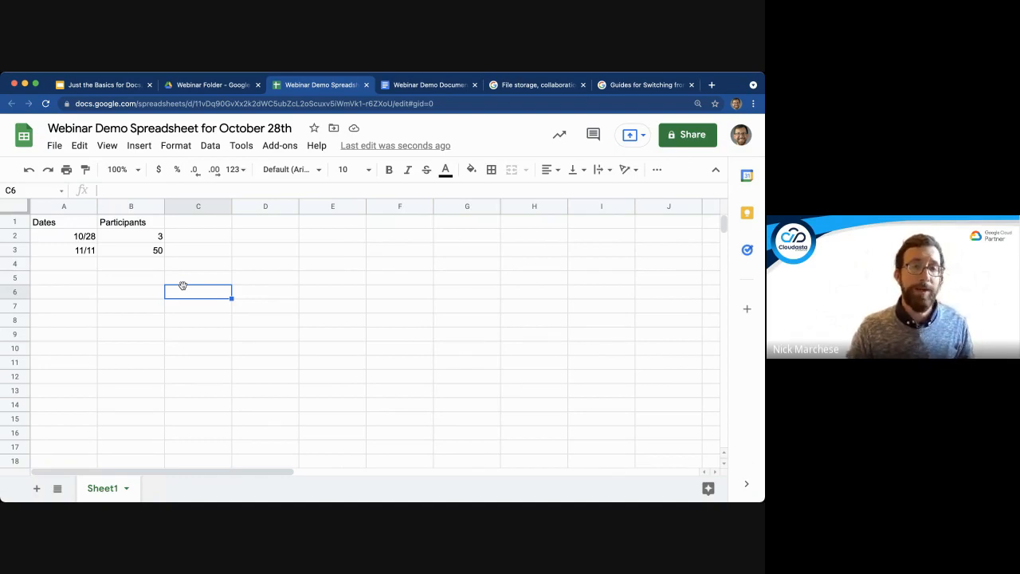
{"action": "left_click", "coordinate": [81, 241]}
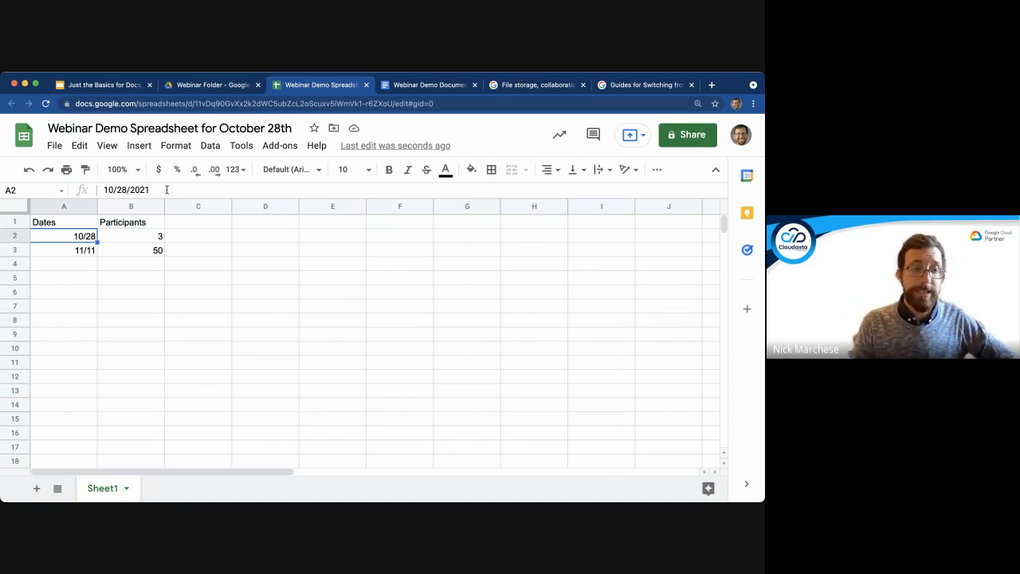
{"action": "left_click", "coordinate": [72, 264]}
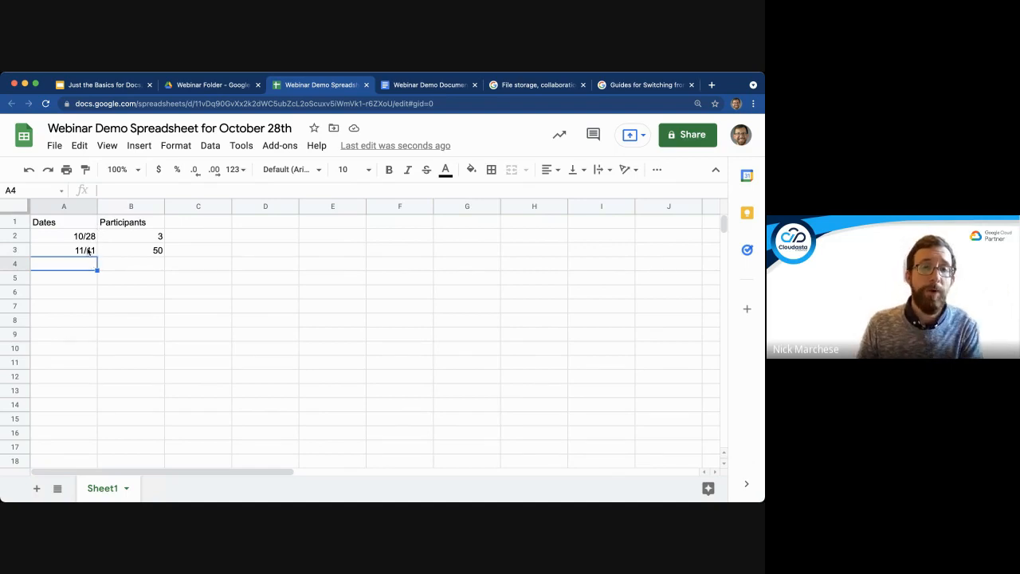
{"action": "type", "text": "11/"}
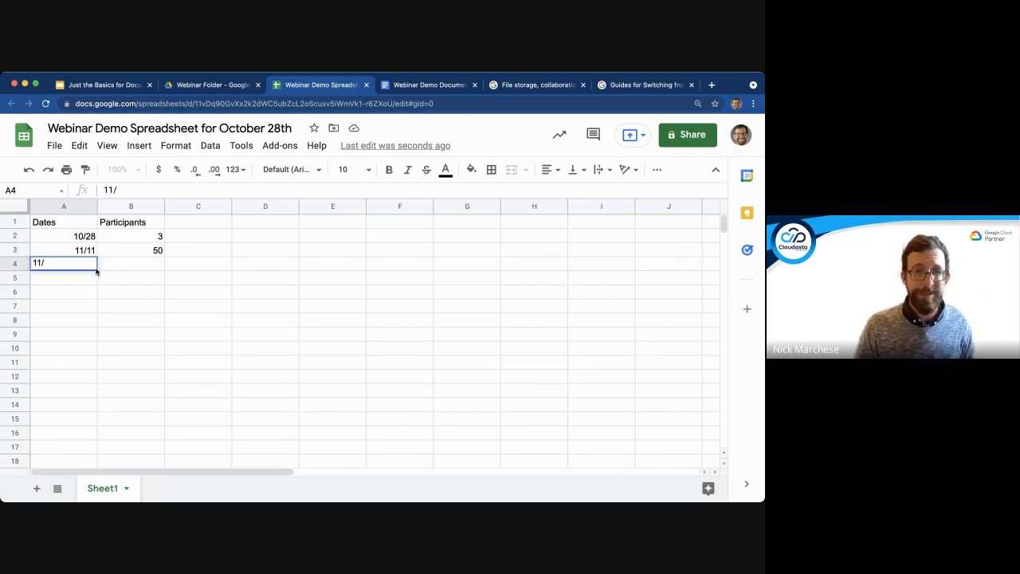
{"action": "key", "text": "Return"}
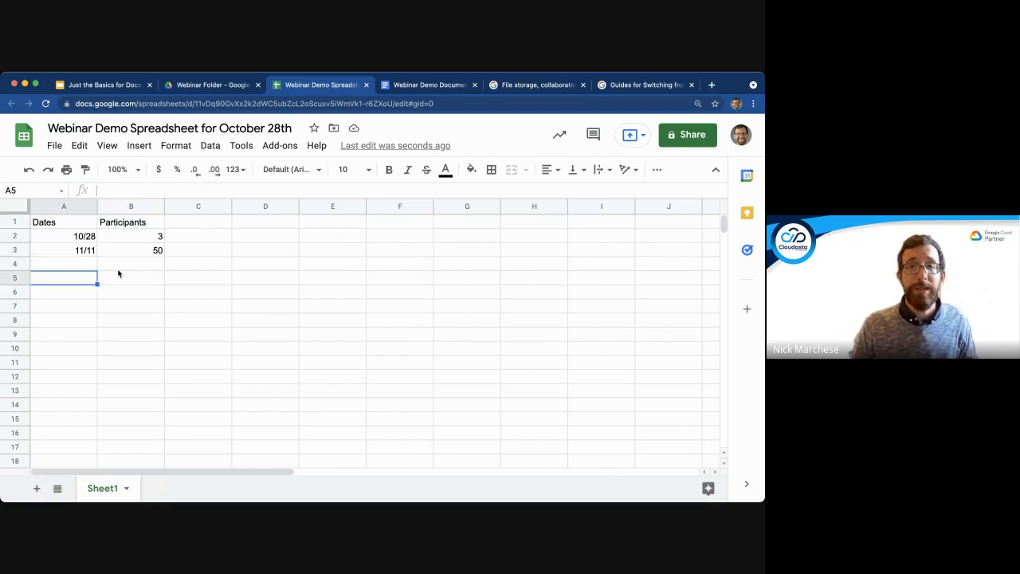
- Autofill the date series from cells A2:A3 down through cell A8
{"action": "left_click", "coordinate": [86, 239]}
{"action": "left_click_drag", "start_coordinate": [85, 243], "coordinate": [85, 252]}
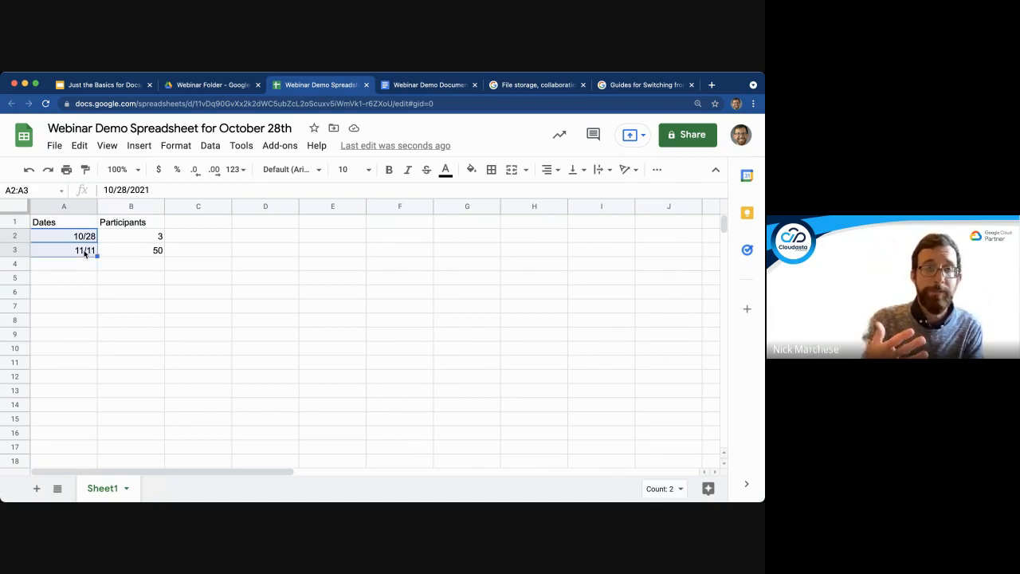
{"action": "left_click_drag", "start_coordinate": [96, 255], "coordinate": [95, 322]}
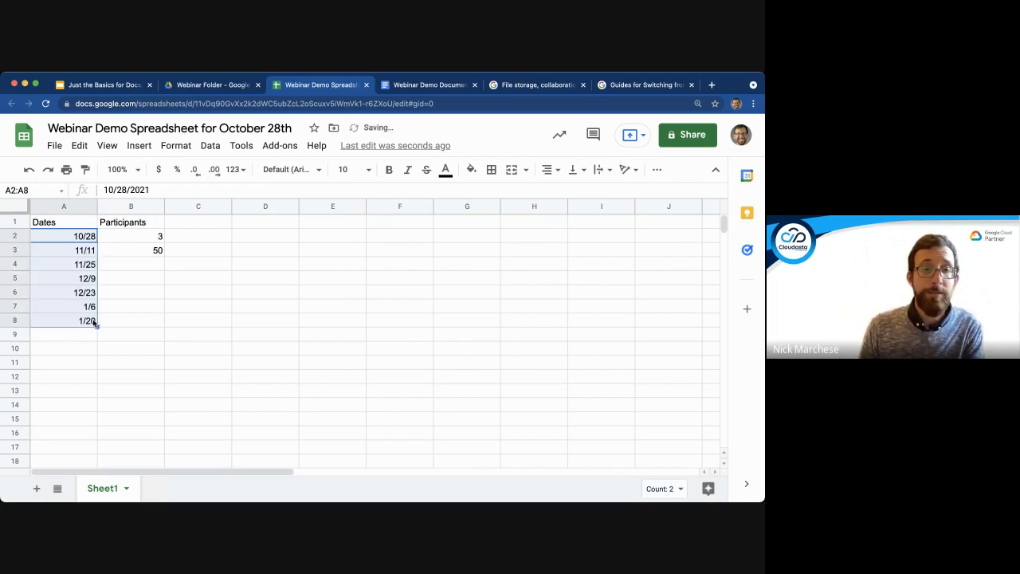
{"action": "left_click", "coordinate": [112, 279]}
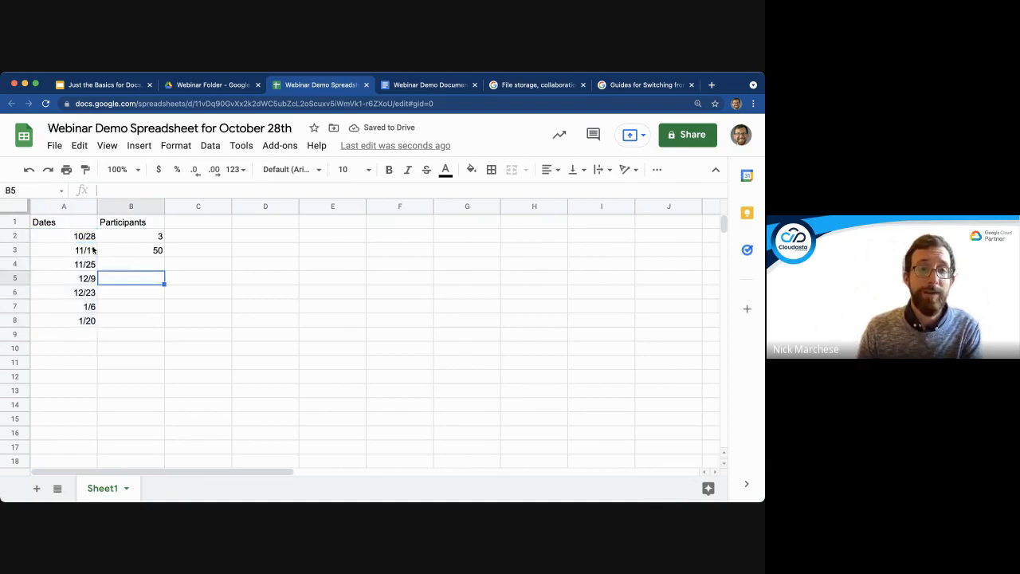
{"action": "left_click", "coordinate": [91, 263]}
{"action": "left_click", "coordinate": [91, 281]}
{"action": "left_click", "coordinate": [92, 295]}
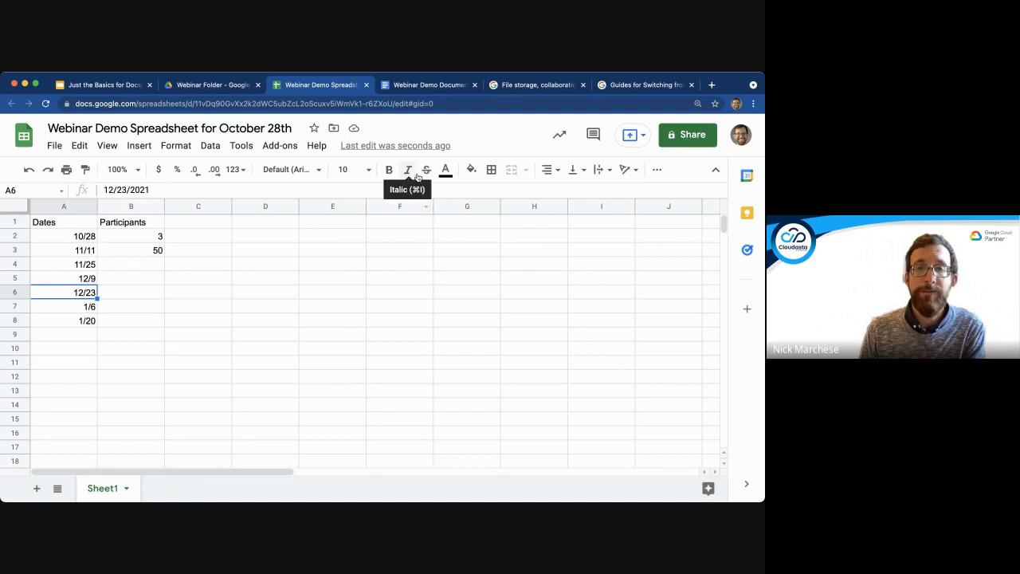
- Hide the side panel and format the headings in A1:B1 as bold at font size 14
{"action": "left_click", "coordinate": [746, 484]}
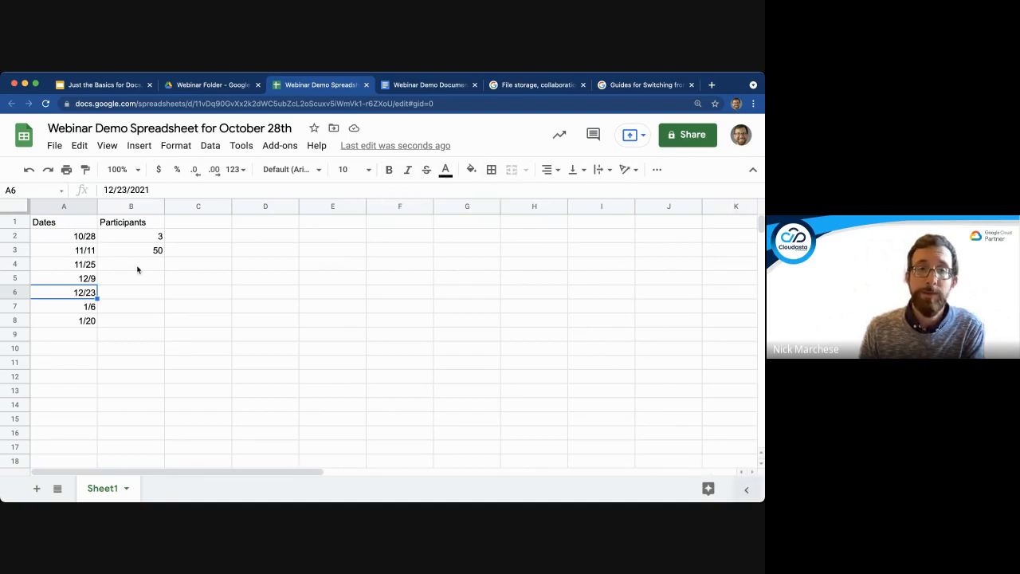
{"action": "left_click_drag", "start_coordinate": [62, 224], "coordinate": [128, 225]}
{"action": "left_click", "coordinate": [318, 169]}
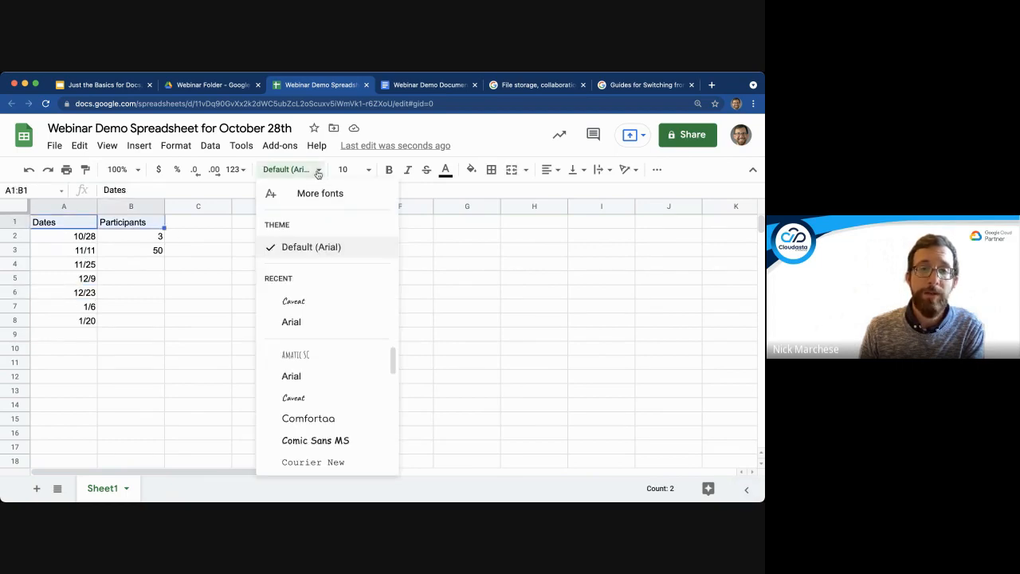
{"action": "left_click", "coordinate": [349, 169]}
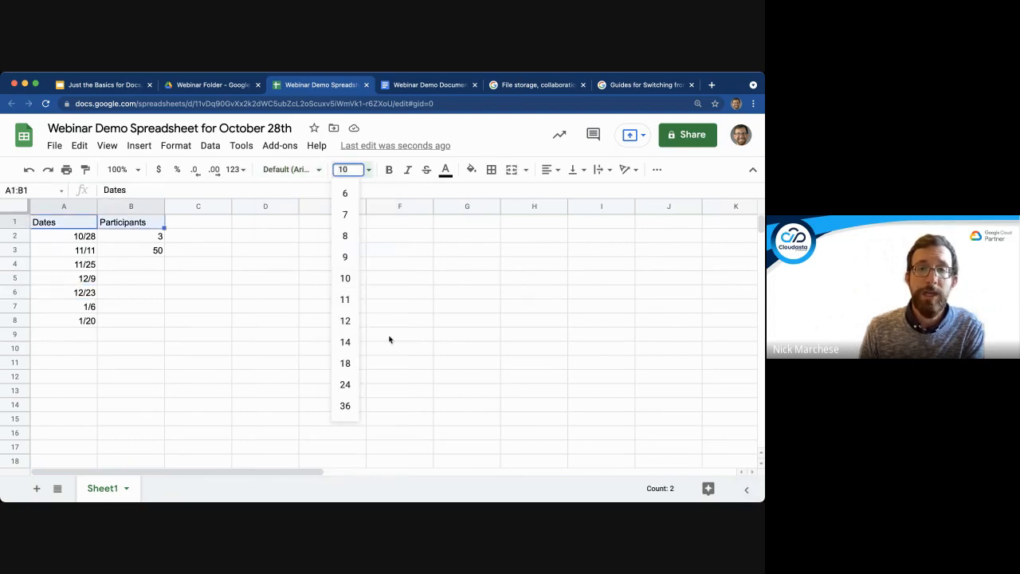
{"action": "left_click", "coordinate": [346, 342]}
{"action": "left_click", "coordinate": [388, 173]}
{"action": "left_click", "coordinate": [427, 172]}
{"action": "left_click", "coordinate": [445, 171]}
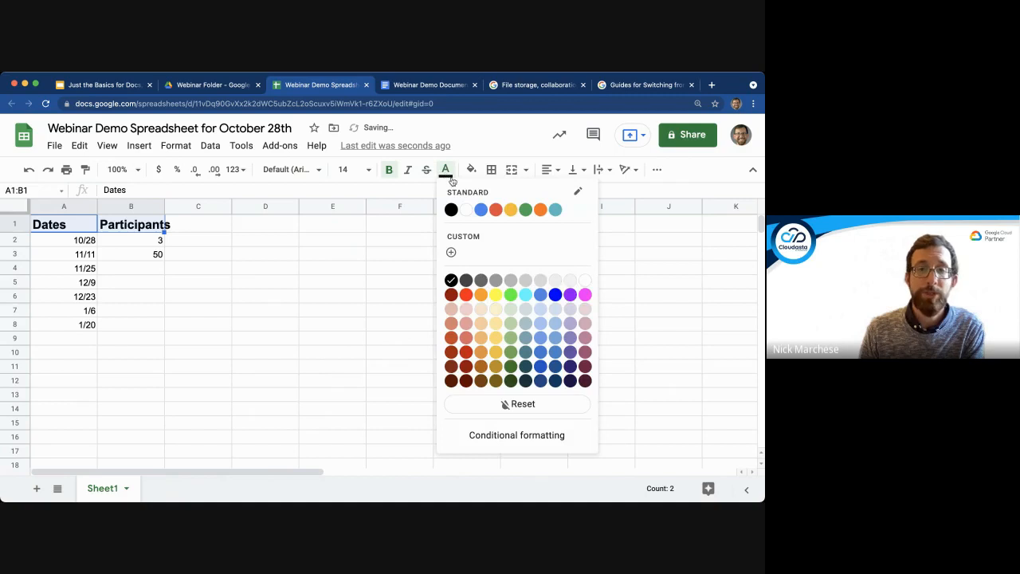
{"action": "left_click", "coordinate": [447, 178]}
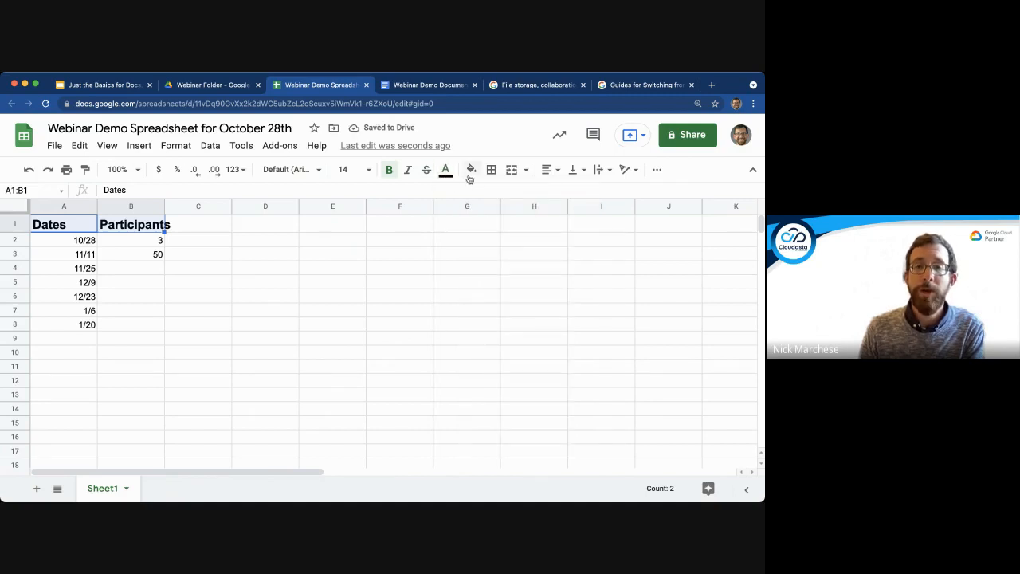
- Fill heading cells A1:B1 with the standard yellow and widen column B to fit the Participants heading
{"action": "left_click", "coordinate": [474, 175]}
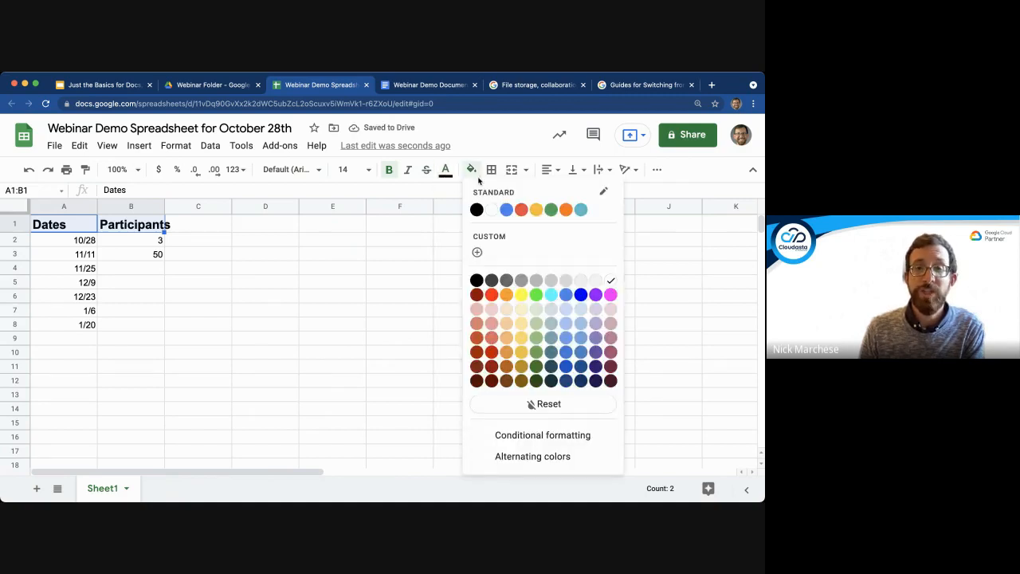
{"action": "left_click", "coordinate": [536, 209]}
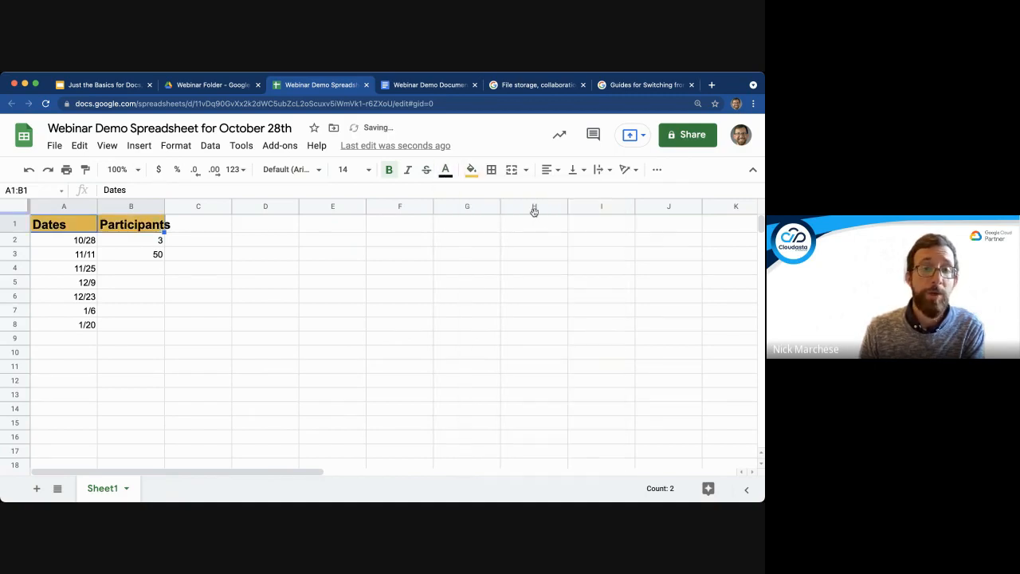
{"action": "left_click", "coordinate": [471, 171]}
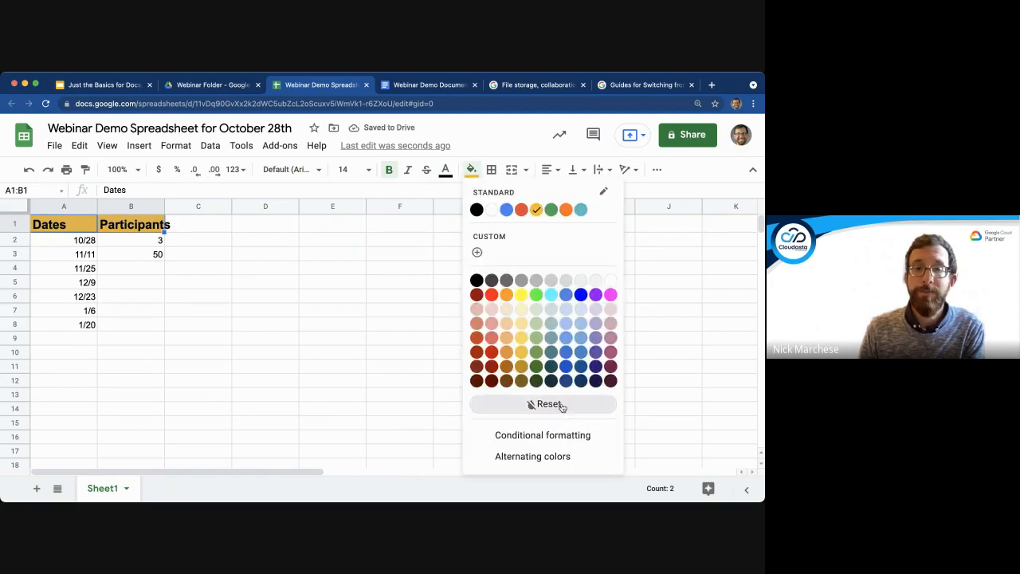
{"action": "left_click", "coordinate": [561, 405]}
{"action": "left_click", "coordinate": [471, 170]}
{"action": "left_click", "coordinate": [536, 209]}
{"action": "left_click", "coordinate": [431, 266]}
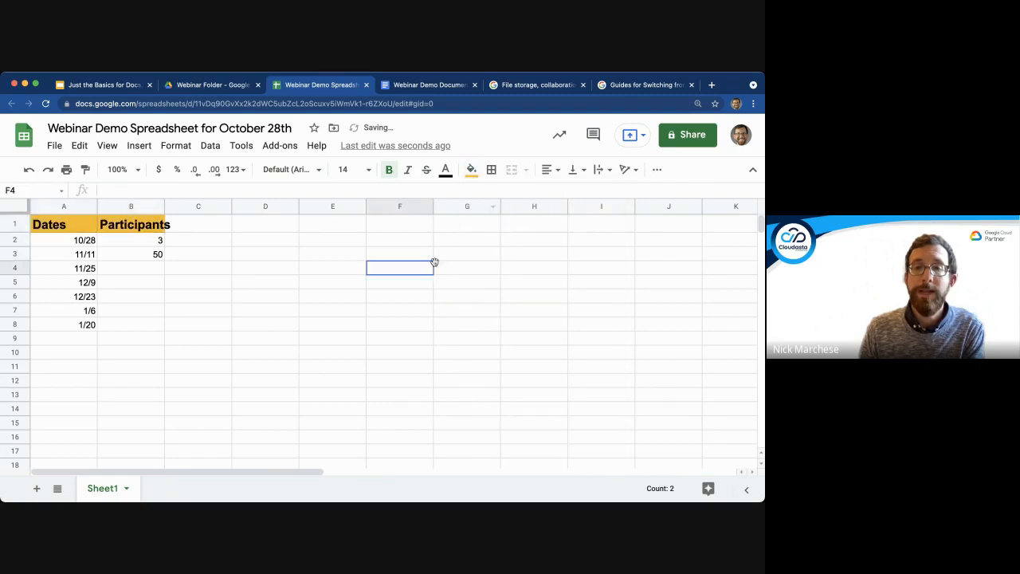
{"action": "left_click", "coordinate": [149, 227]}
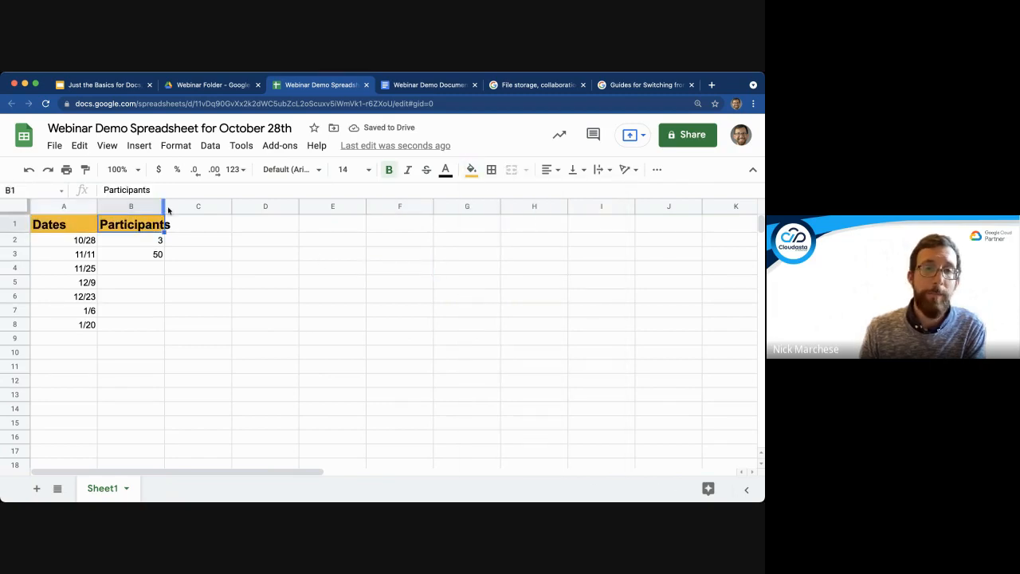
{"action": "left_click_drag", "start_coordinate": [165, 207], "coordinate": [175, 208]}
- Try applying all borders to cells A2:B3 and undo them
{"action": "left_click_drag", "start_coordinate": [84, 241], "coordinate": [149, 256]}
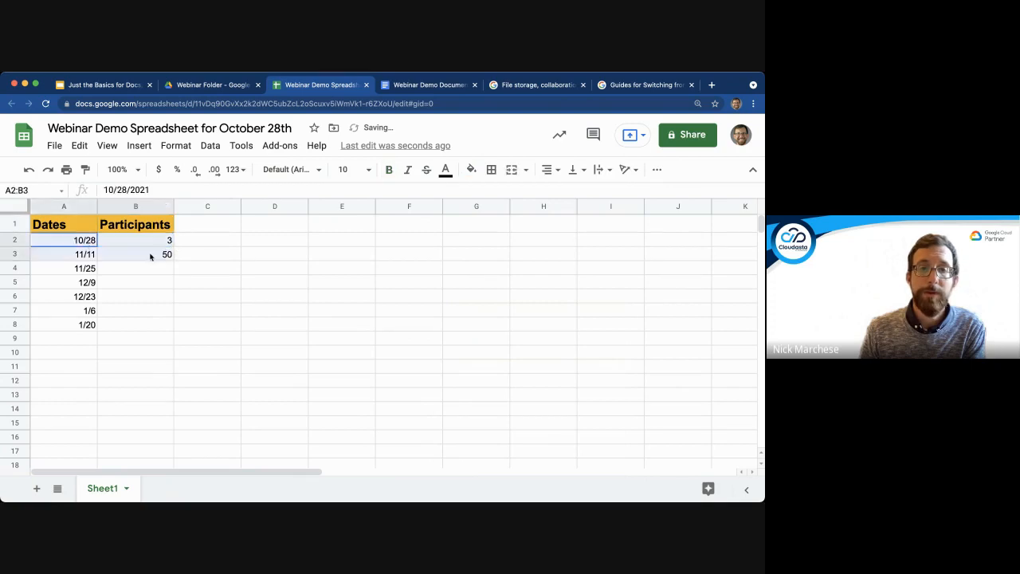
{"action": "left_click", "coordinate": [490, 174]}
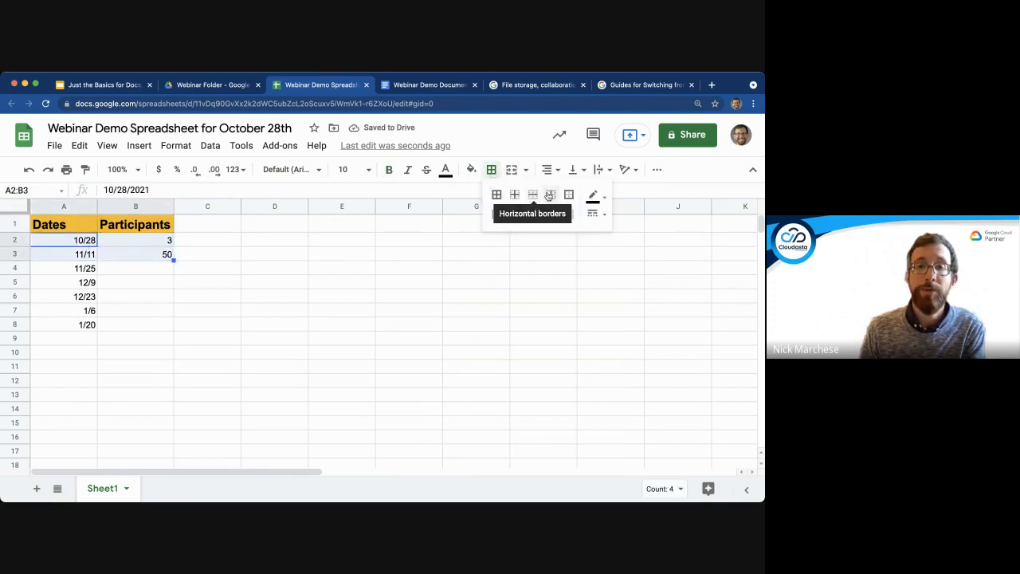
{"action": "left_click", "coordinate": [497, 195]}
{"action": "left_click", "coordinate": [271, 268]}
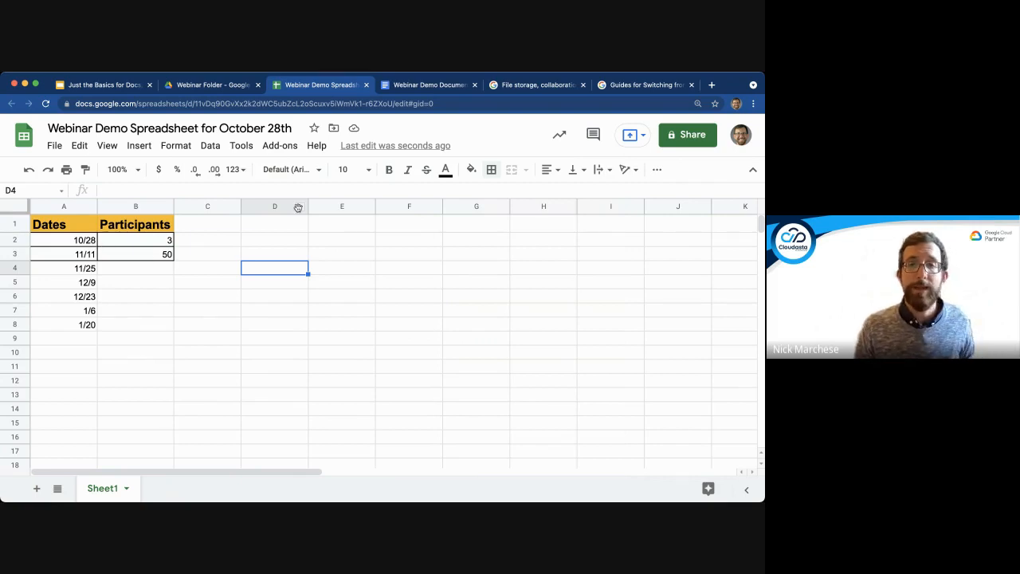
{"action": "key", "text": "super+z"}
{"action": "left_click", "coordinate": [281, 263]}
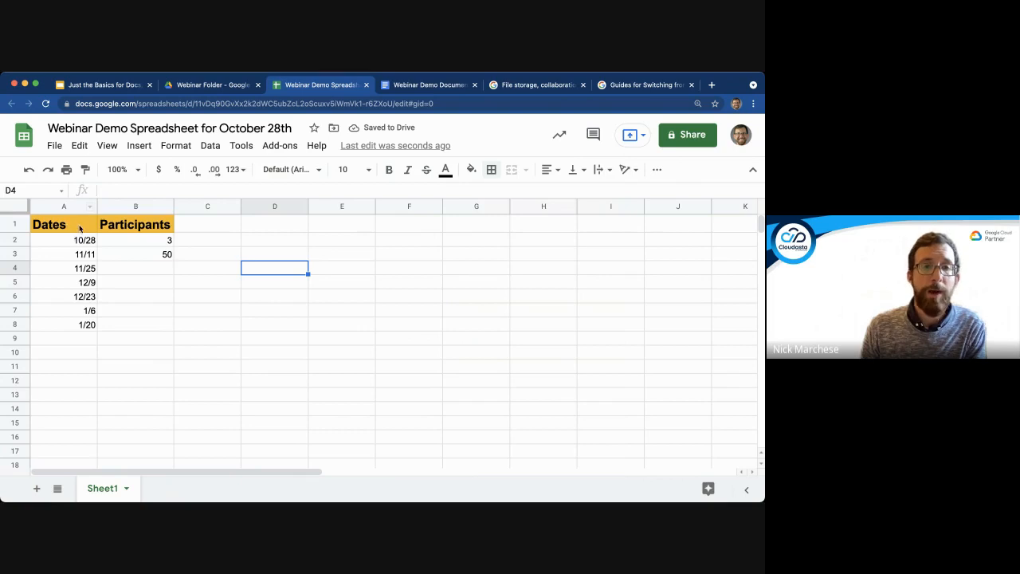
{"action": "left_click", "coordinate": [80, 229]}
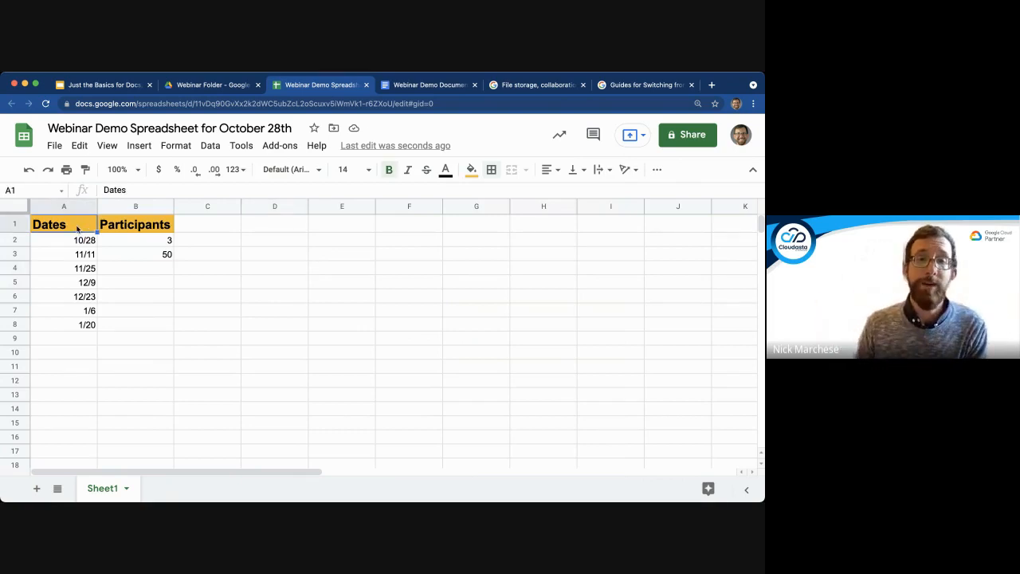
{"action": "left_click", "coordinate": [107, 244]}
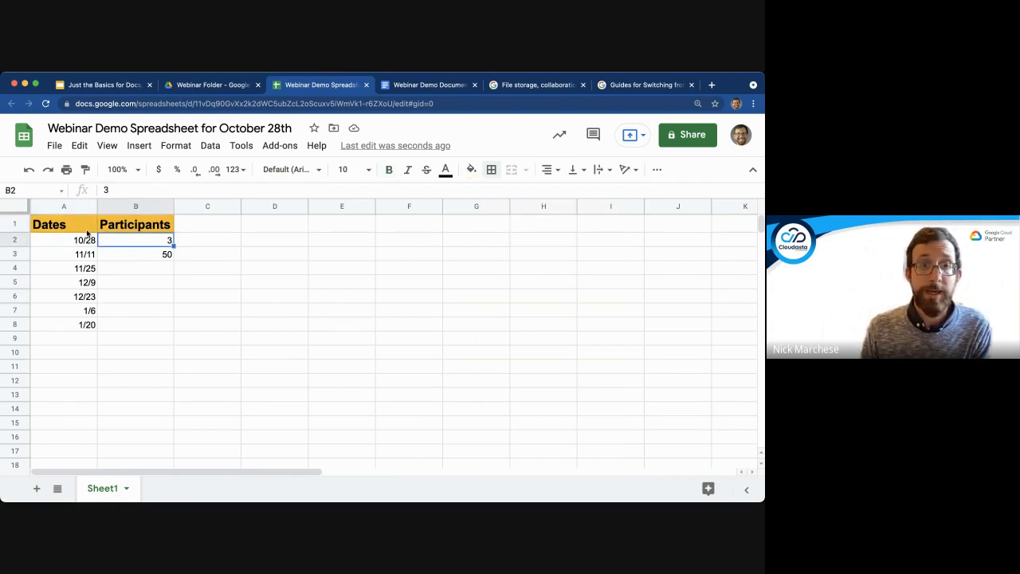
{"action": "left_click", "coordinate": [84, 230]}
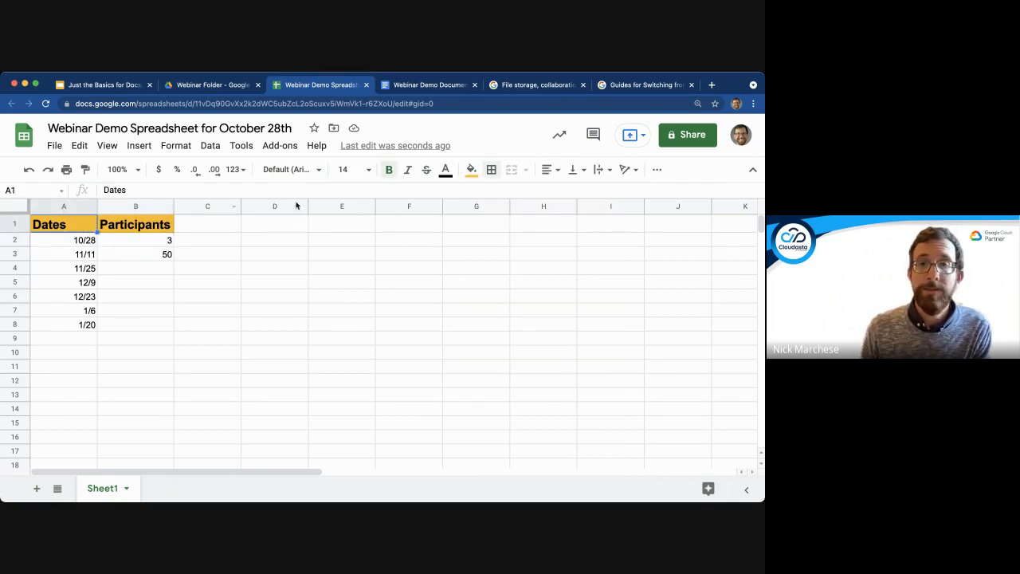
- Center the Dates heading in A1 horizontally and widen column A to about two and a half times its width
{"action": "left_click", "coordinate": [555, 172]}
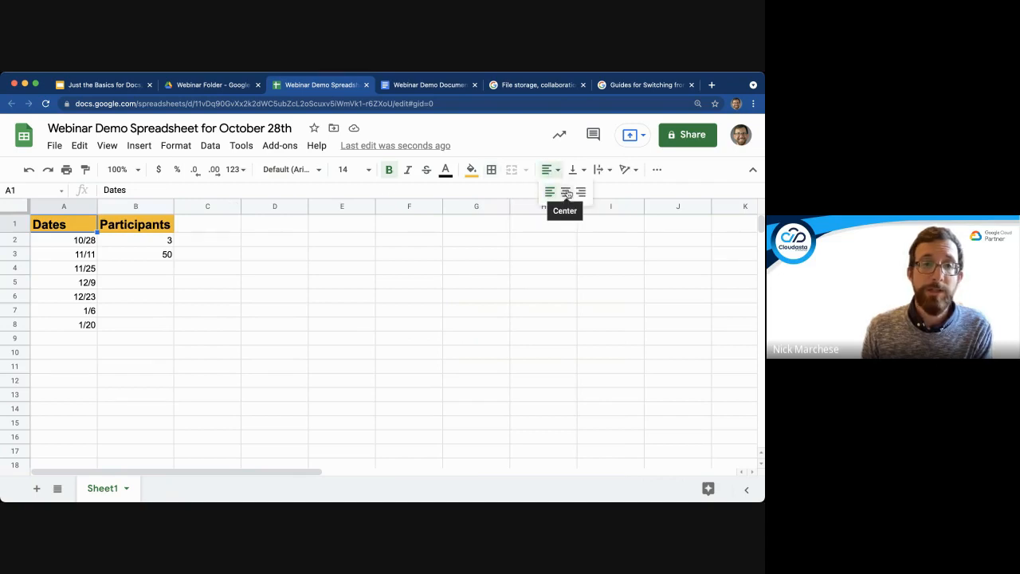
{"action": "left_click", "coordinate": [566, 191]}
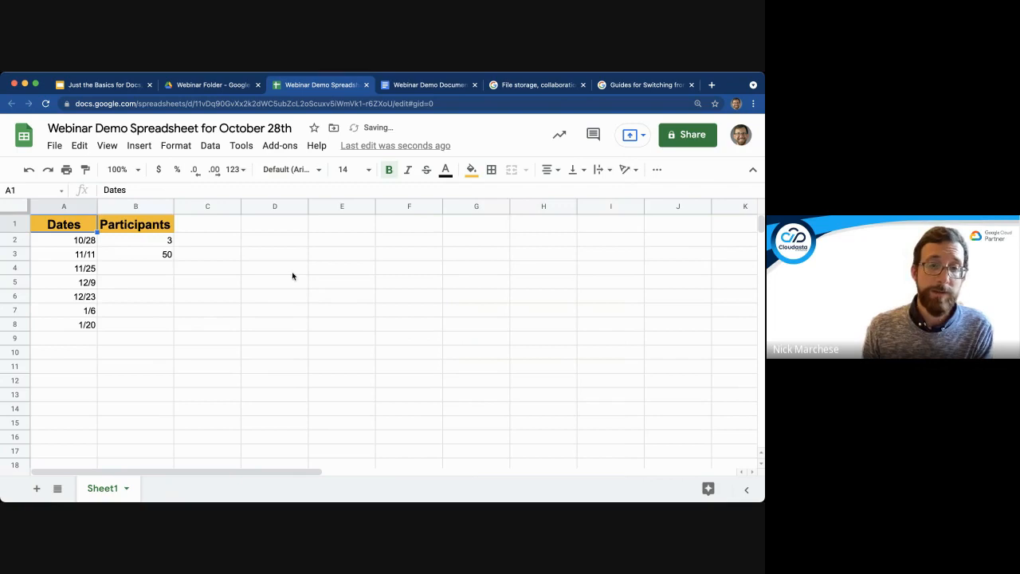
{"action": "left_click", "coordinate": [131, 265]}
{"action": "left_click_drag", "start_coordinate": [98, 206], "coordinate": [193, 207]}
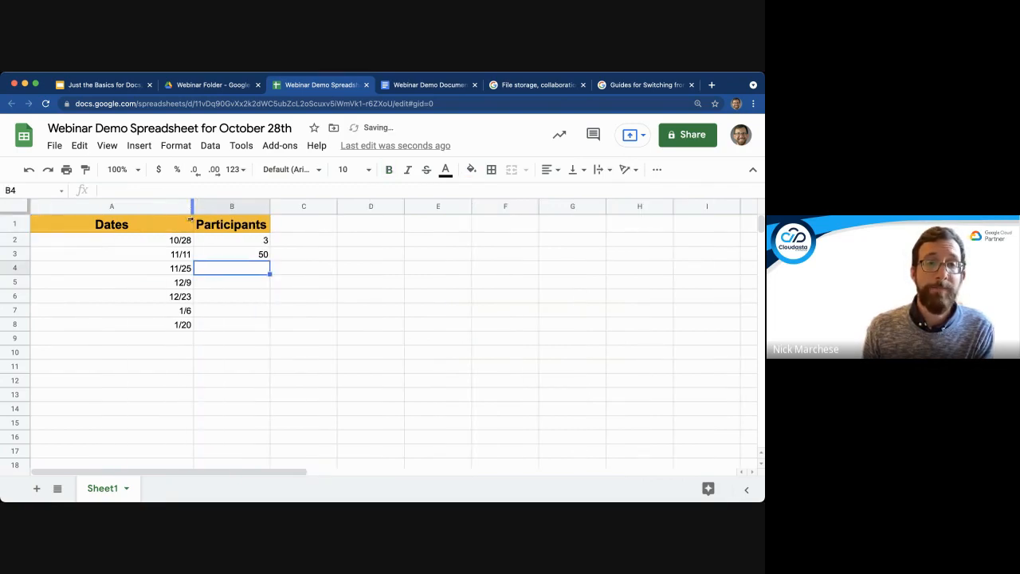
- Center the dates in cells A2:A8 horizontally
{"action": "left_click_drag", "start_coordinate": [178, 241], "coordinate": [178, 324]}
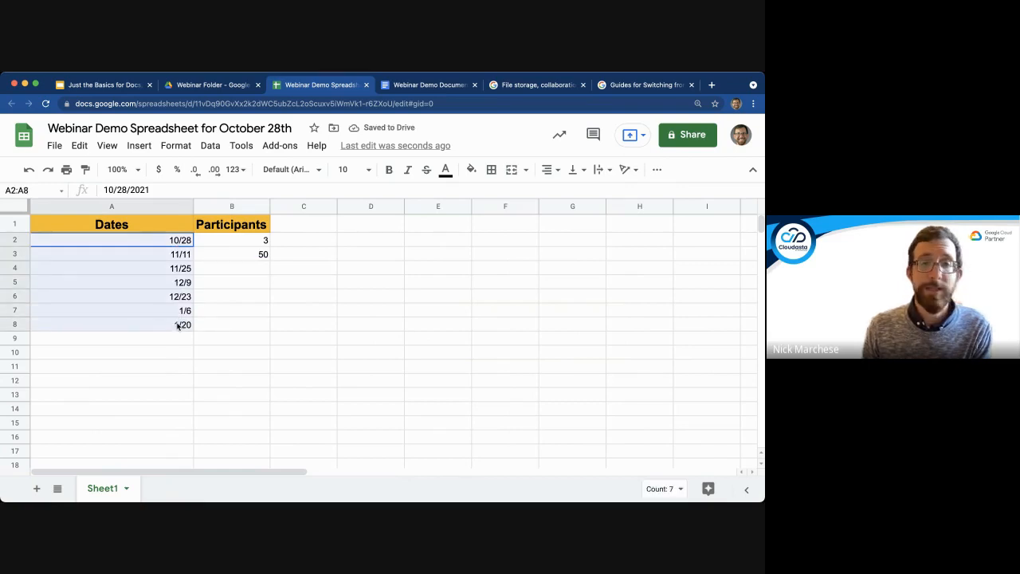
{"action": "left_click", "coordinate": [550, 169]}
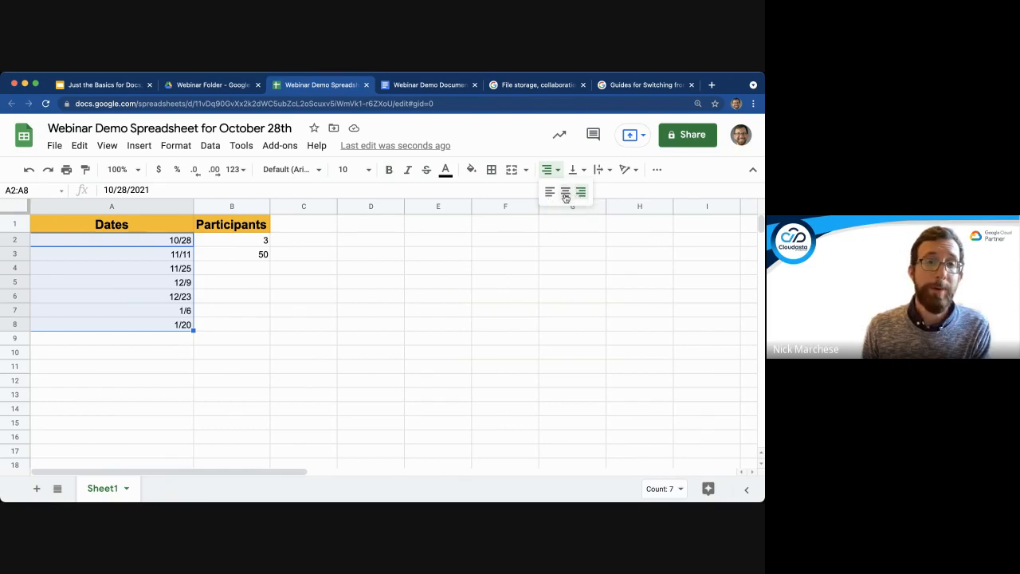
{"action": "left_click", "coordinate": [565, 192]}
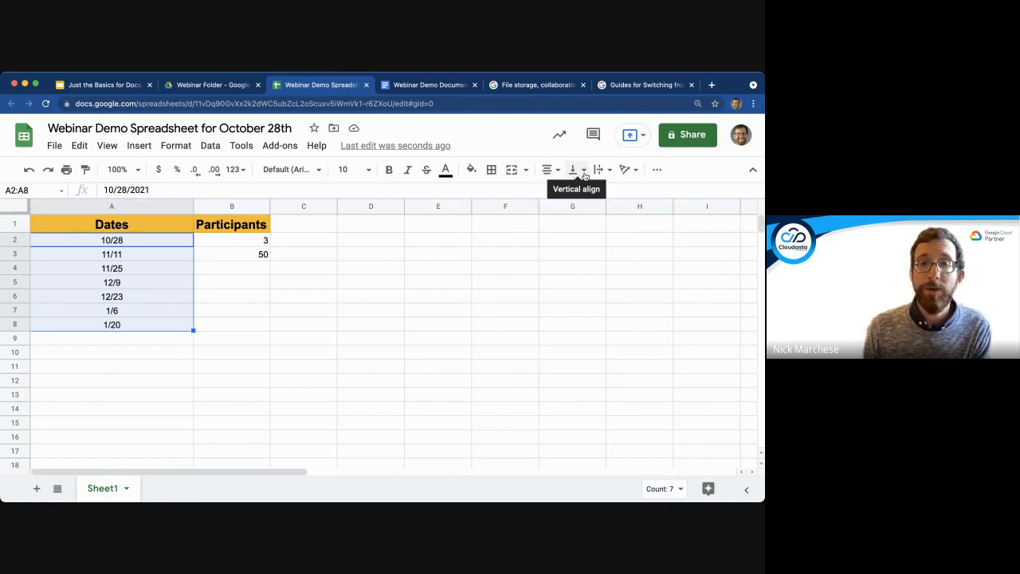
{"action": "left_click", "coordinate": [584, 174]}
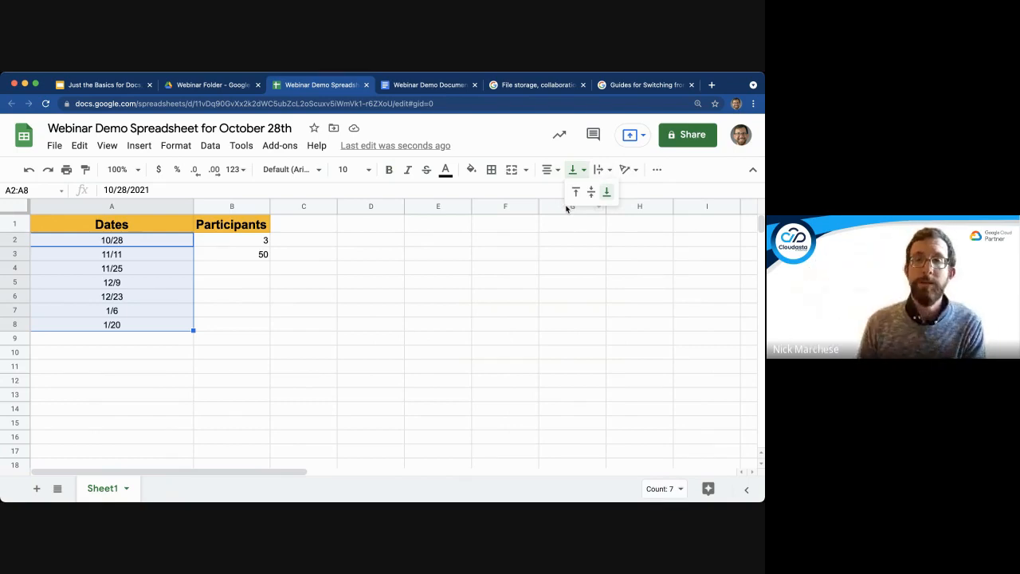
{"action": "left_click", "coordinate": [288, 269]}
- Increase the height of row 2 to about four times its size and align cell A2 vertically to the middle
{"action": "left_click", "coordinate": [14, 240]}
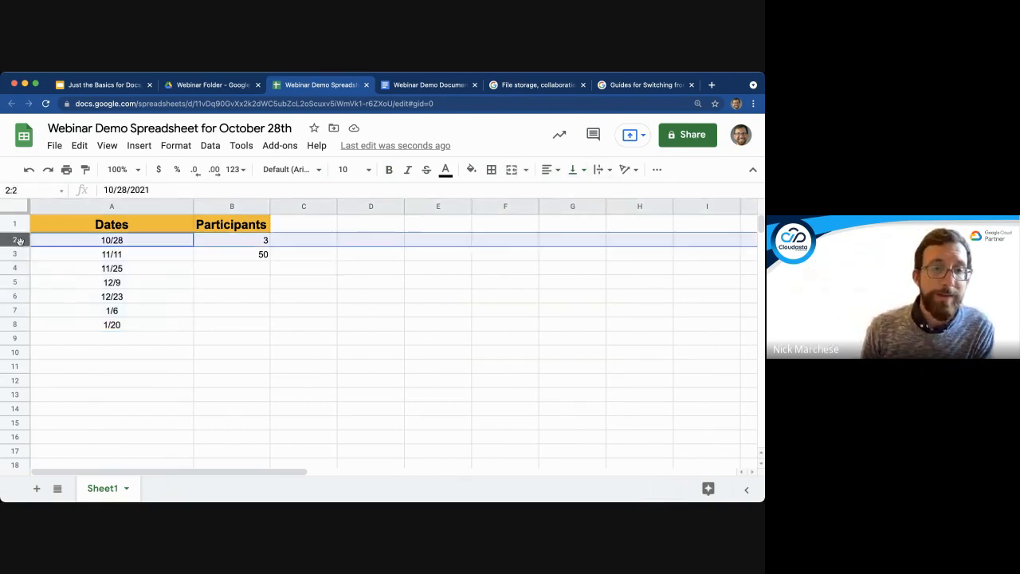
{"action": "left_click", "coordinate": [15, 268]}
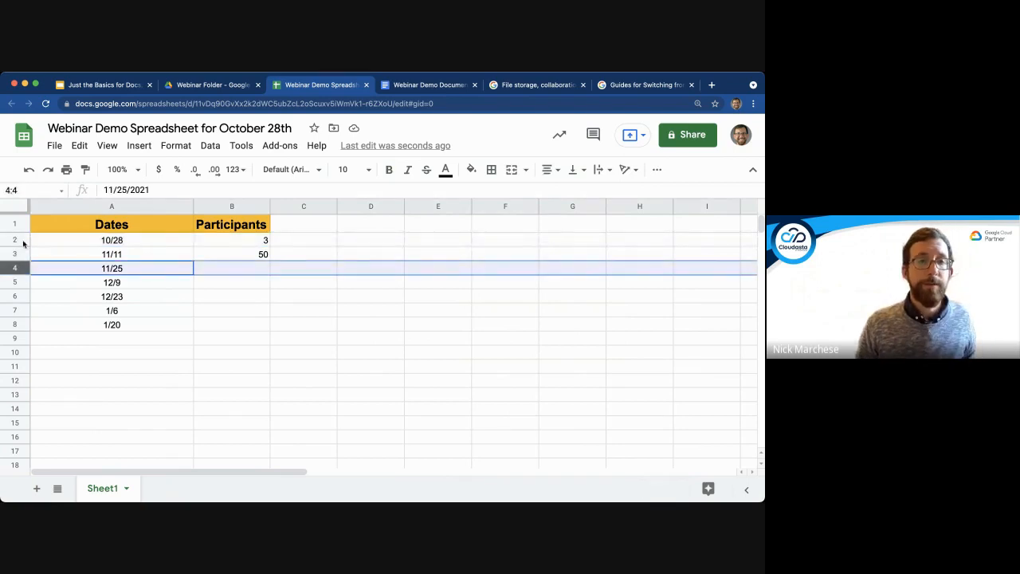
{"action": "left_click_drag", "start_coordinate": [24, 246], "coordinate": [24, 287]}
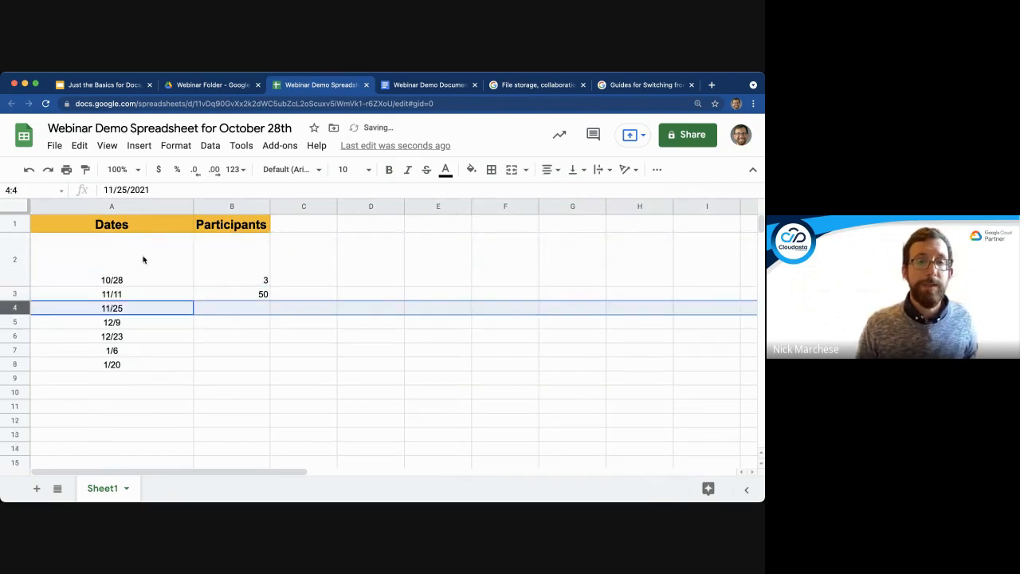
{"action": "left_click", "coordinate": [124, 275]}
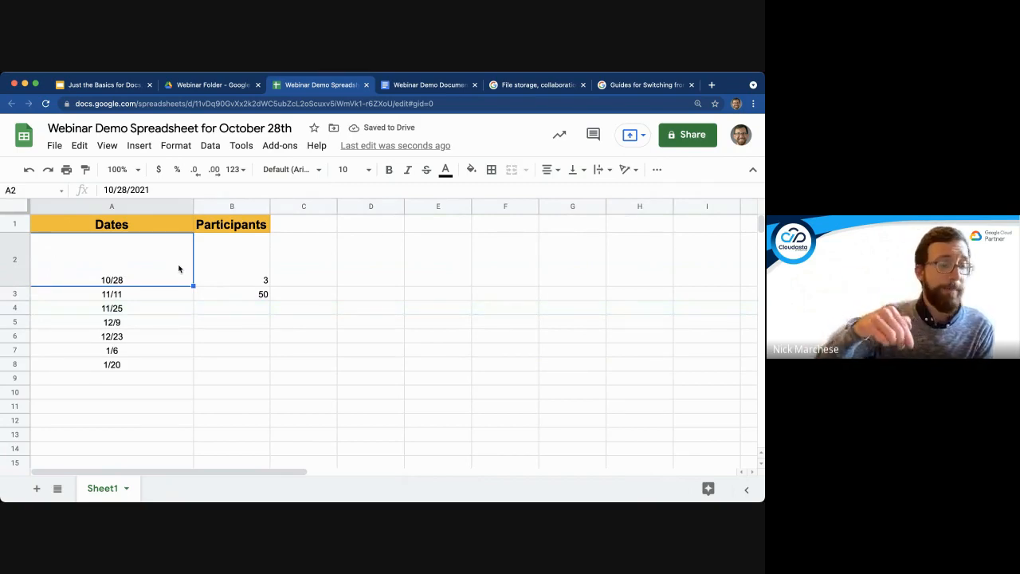
{"action": "left_click", "coordinate": [578, 170]}
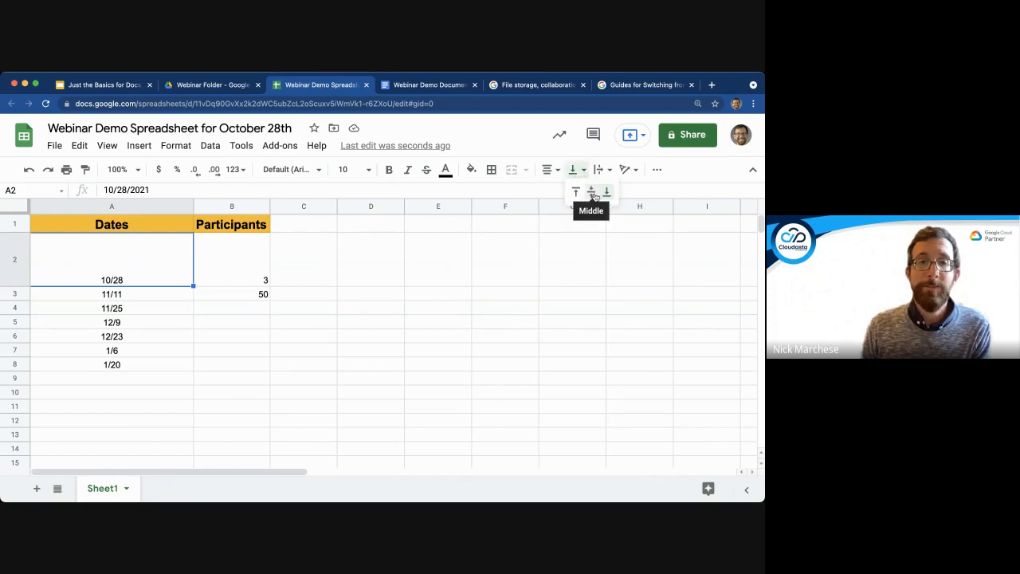
{"action": "left_click", "coordinate": [590, 192]}
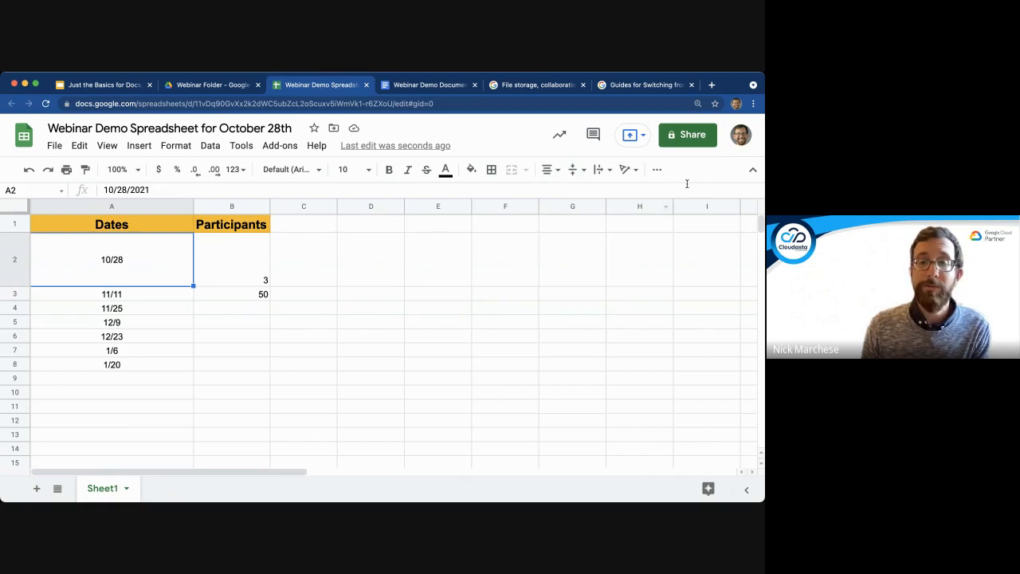
{"action": "left_click", "coordinate": [657, 169]}
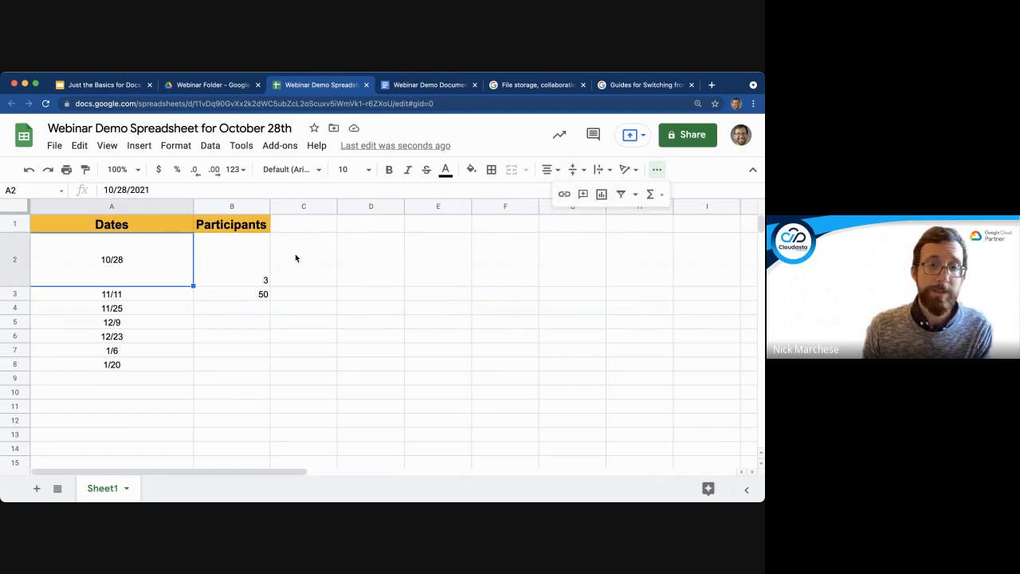
{"action": "left_click", "coordinate": [323, 257]}
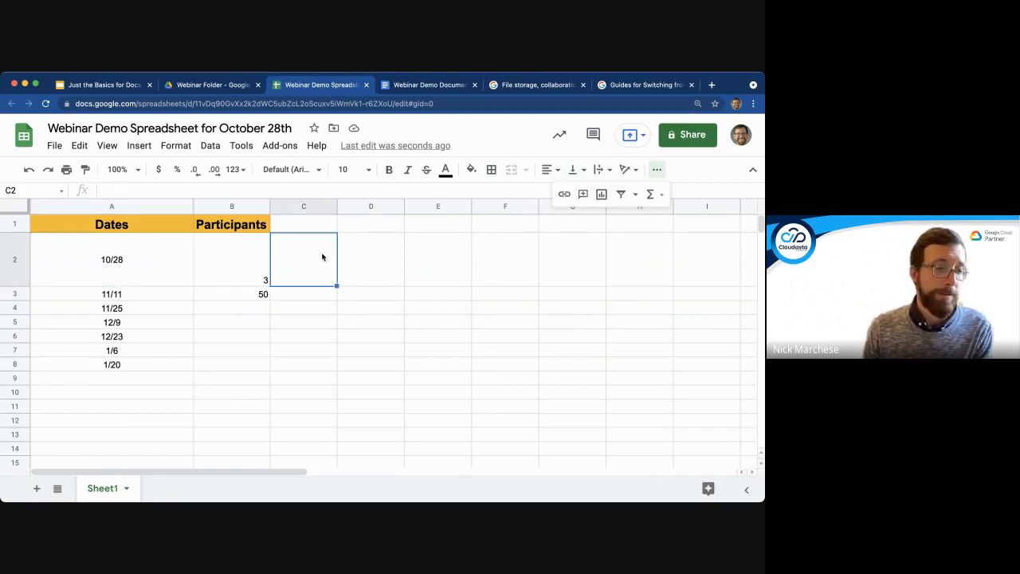
{"action": "left_click", "coordinate": [344, 255]}
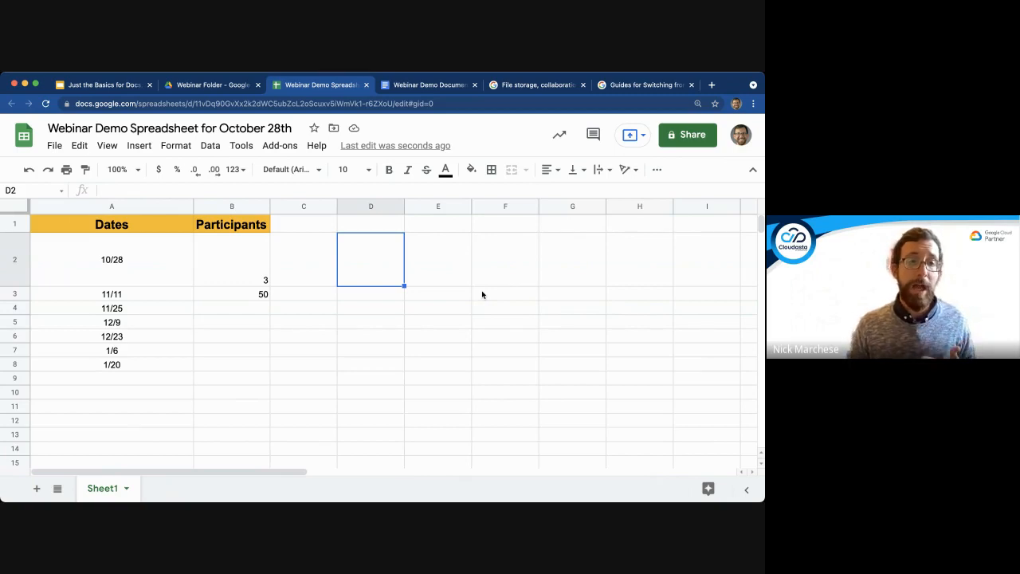
{"action": "left_click", "coordinate": [323, 273]}
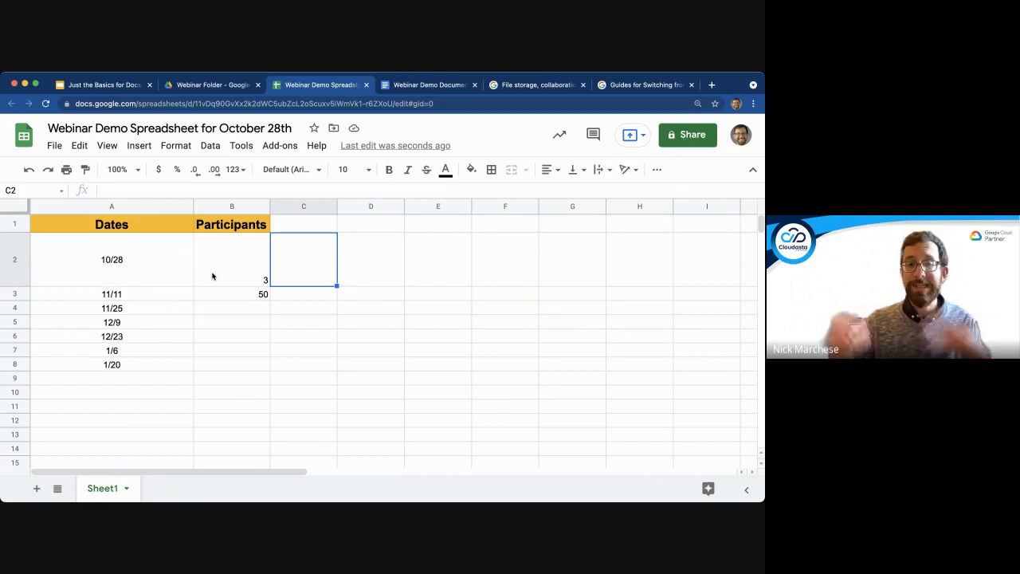
- Autofill the Participants number series from cells B2:B3 down through cell B8
{"action": "left_click_drag", "start_coordinate": [212, 276], "coordinate": [228, 298]}
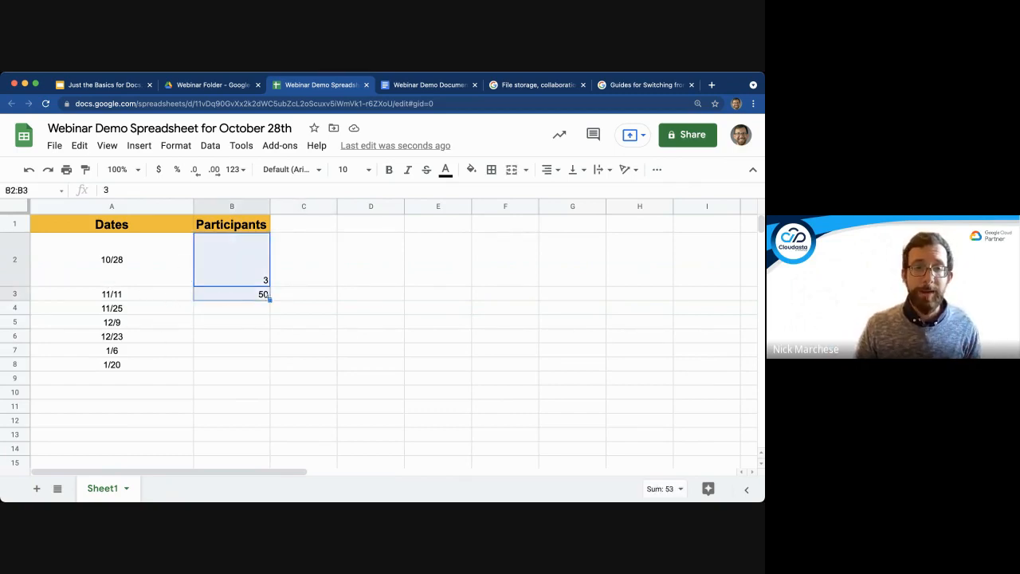
{"action": "double_click", "coordinate": [271, 299]}
{"action": "left_click", "coordinate": [259, 368]}
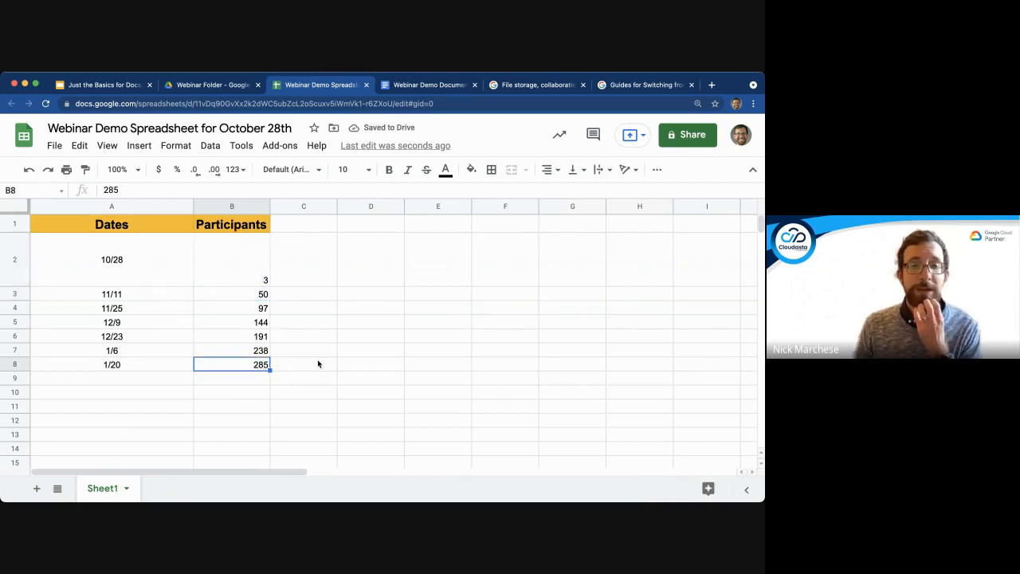
{"action": "left_click", "coordinate": [334, 280]}
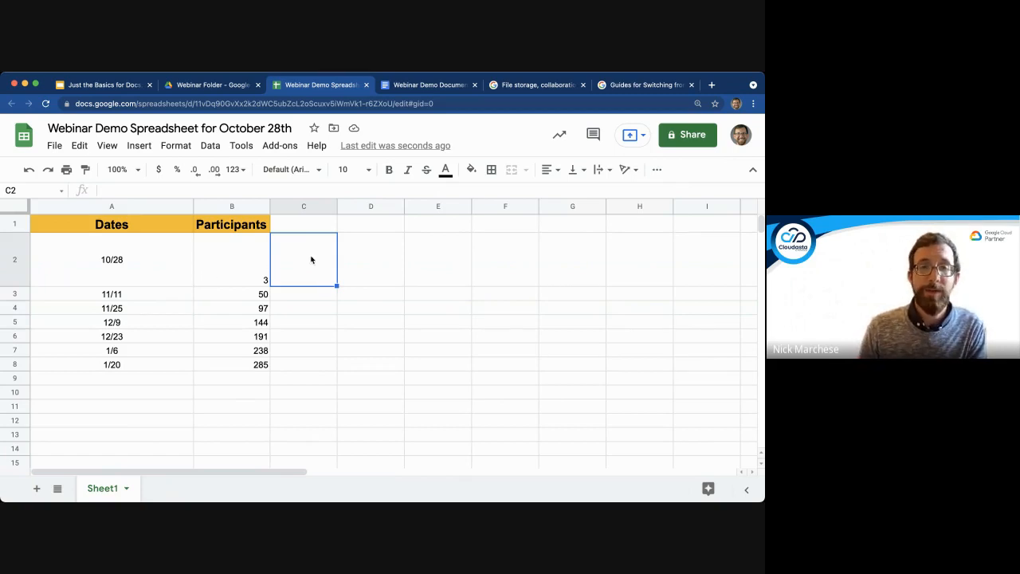
- Apply alternating colors with a header row to the table range A1:B8
{"action": "left_click", "coordinate": [302, 223]}
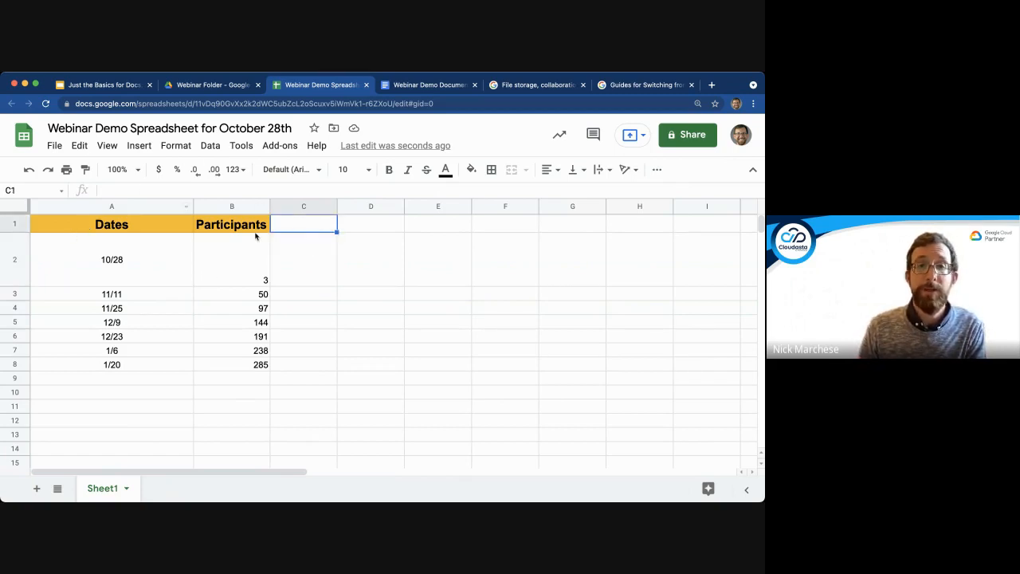
{"action": "left_click", "coordinate": [131, 227]}
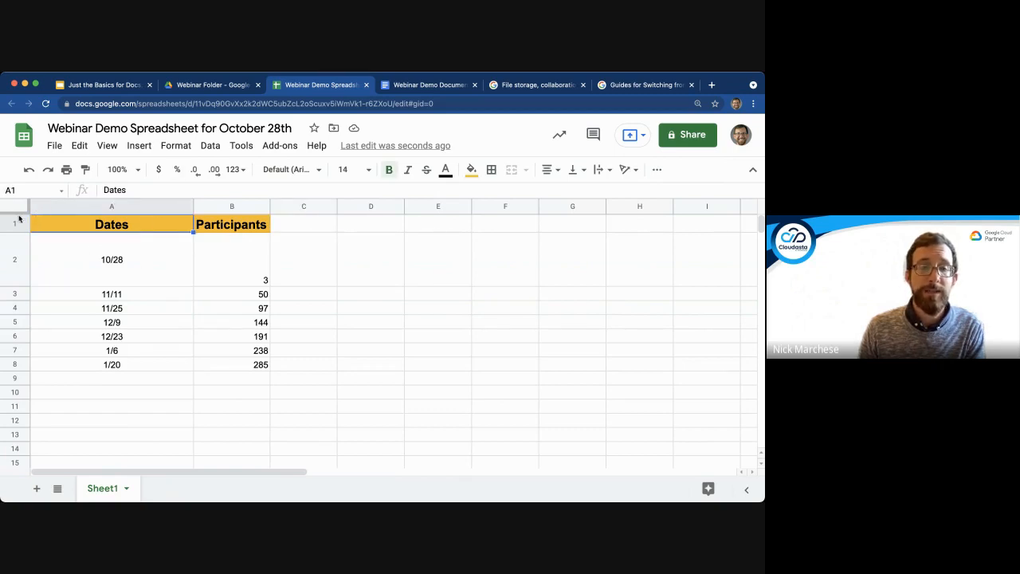
{"action": "left_click_drag", "start_coordinate": [70, 231], "coordinate": [246, 372]}
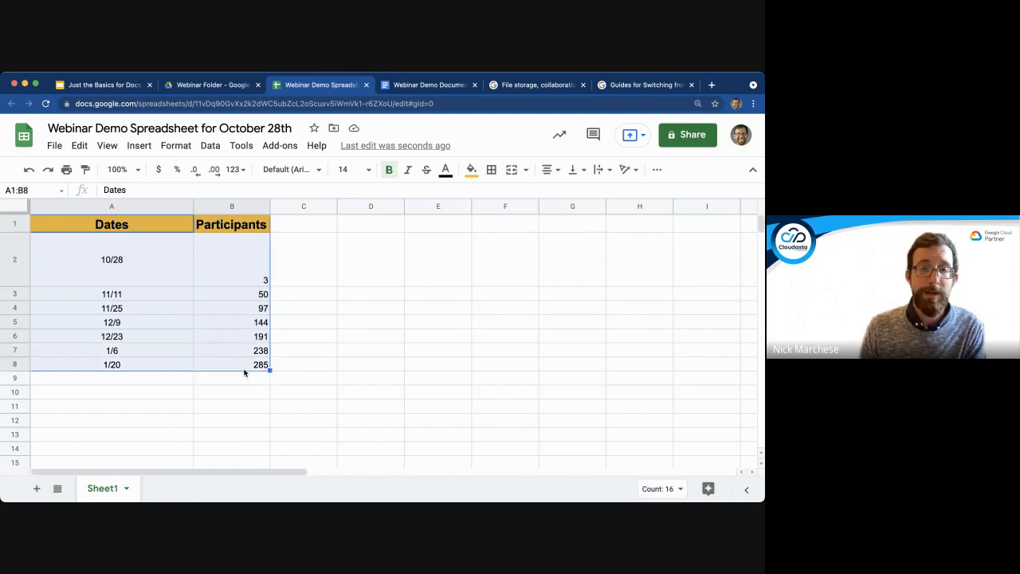
{"action": "left_click", "coordinate": [176, 148]}
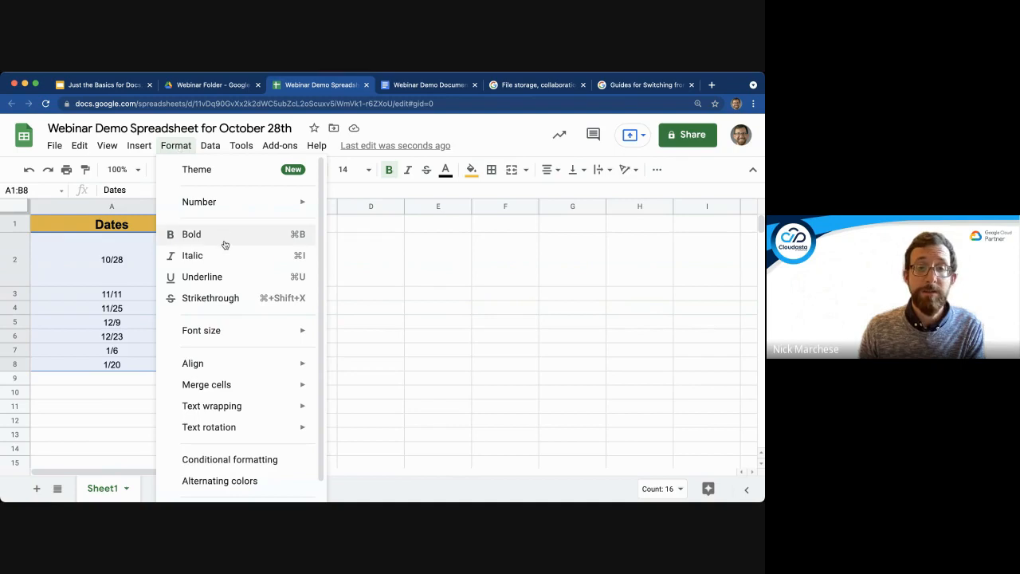
{"action": "scroll", "coordinate": [225, 239], "scroll_direction": "down", "scroll_amount": 1}
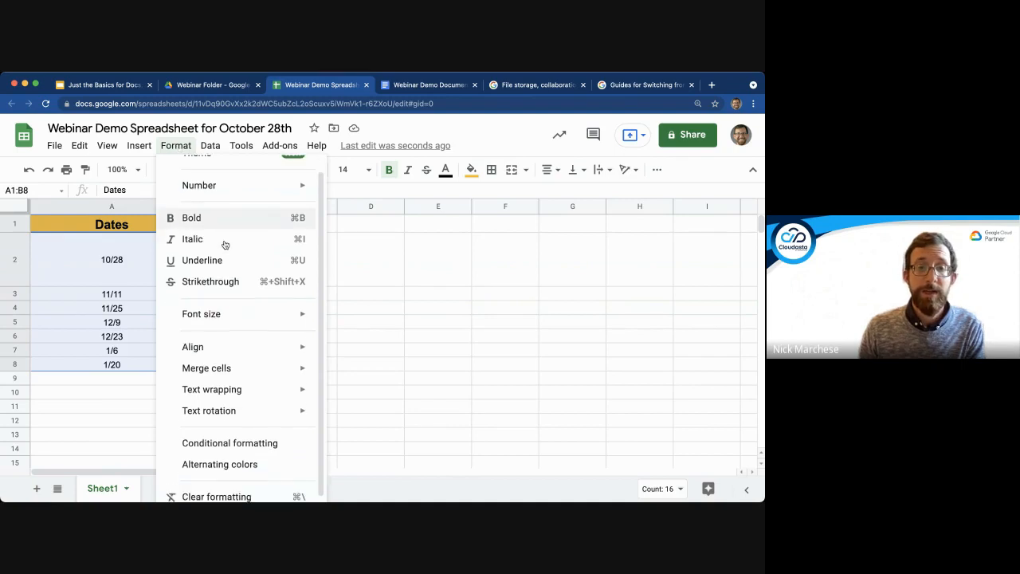
{"action": "left_click", "coordinate": [275, 464]}
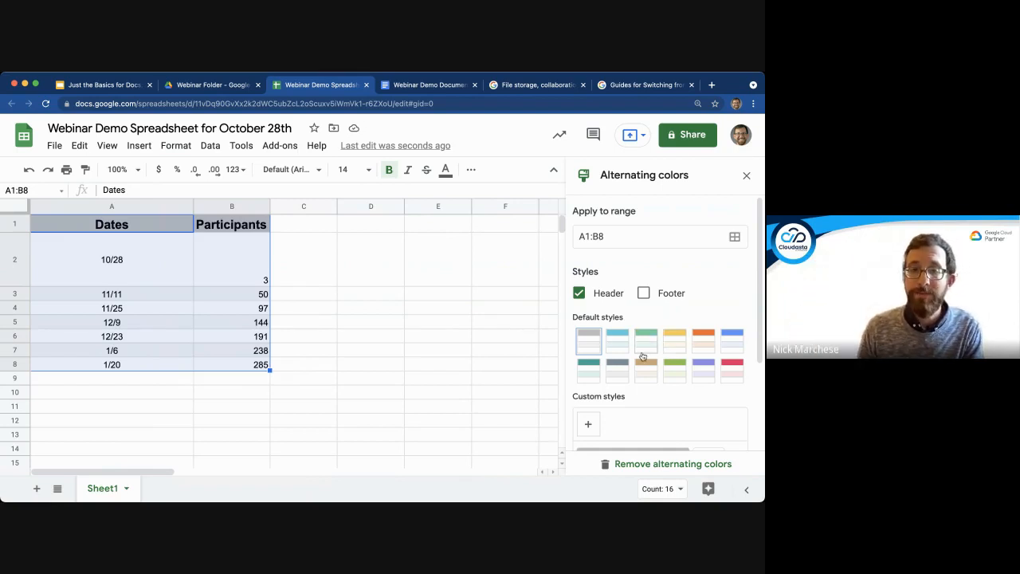
- Try the light blue, green and orange default styles for the alternating colors and apply the purple one
{"action": "left_click", "coordinate": [619, 350]}
{"action": "left_click", "coordinate": [645, 344]}
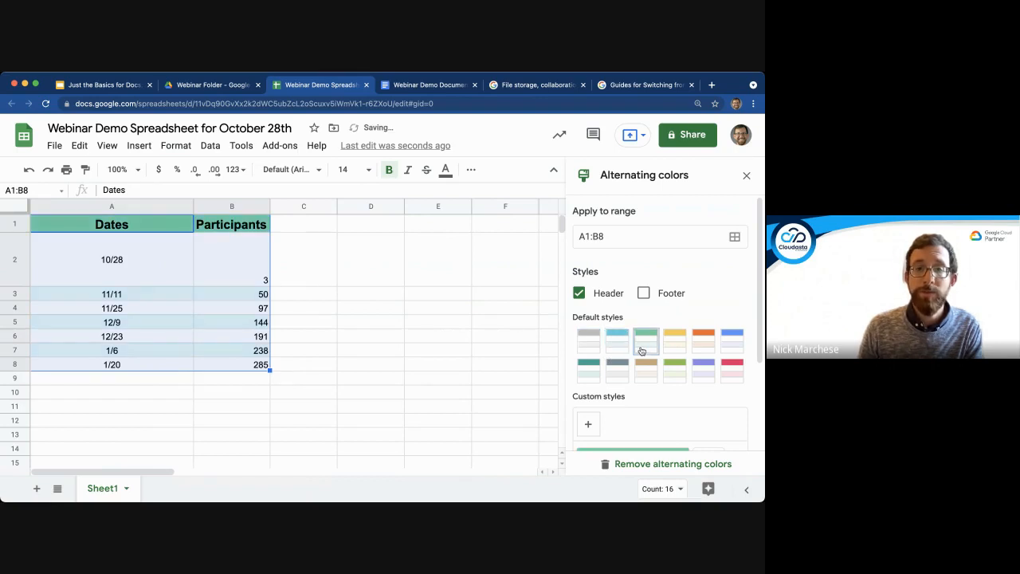
{"action": "left_click", "coordinate": [698, 350]}
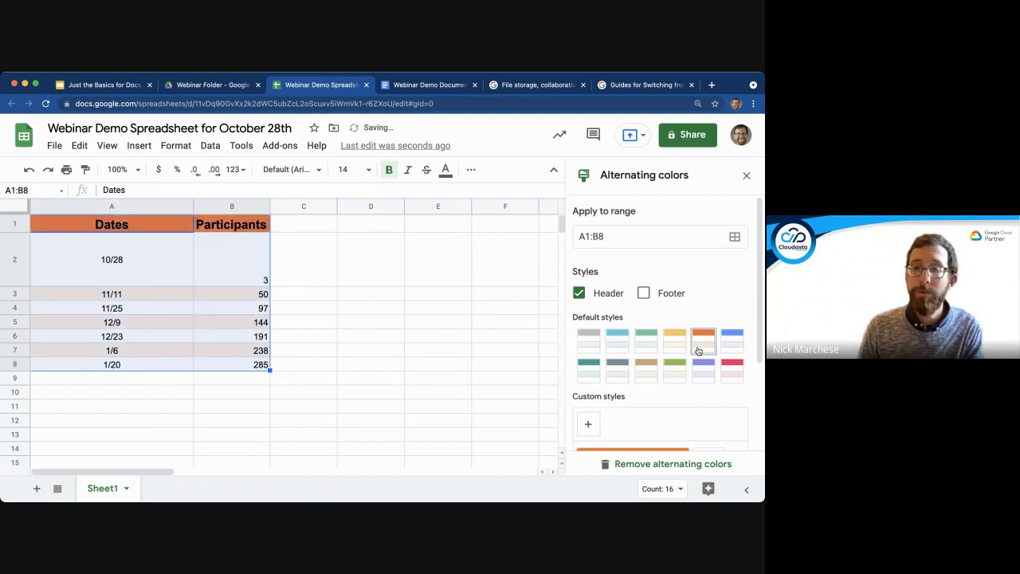
{"action": "scroll", "coordinate": [698, 351], "scroll_direction": "down", "scroll_amount": 3}
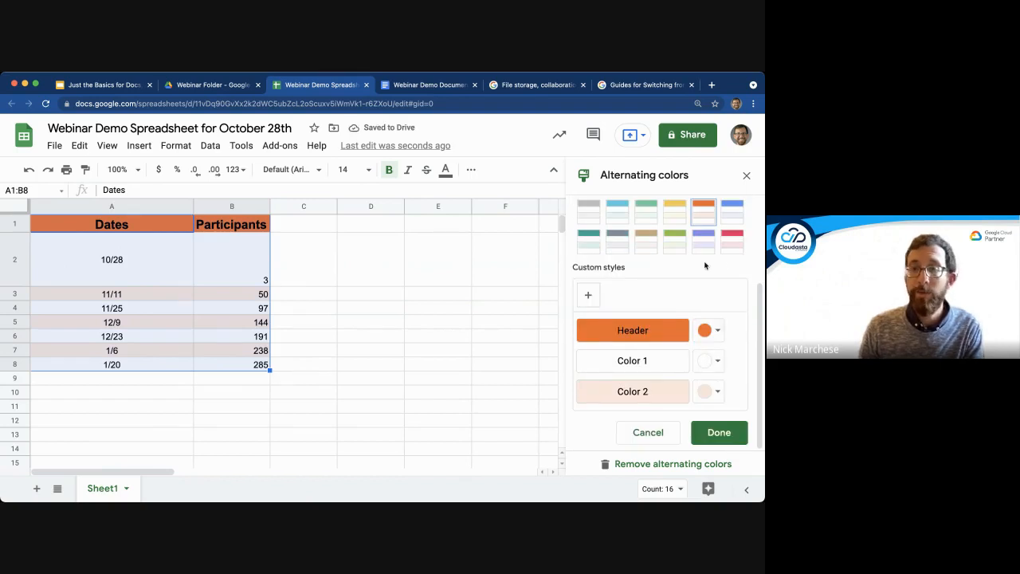
{"action": "scroll", "coordinate": [704, 266], "scroll_direction": "up", "scroll_amount": 1}
{"action": "left_click", "coordinate": [703, 253]}
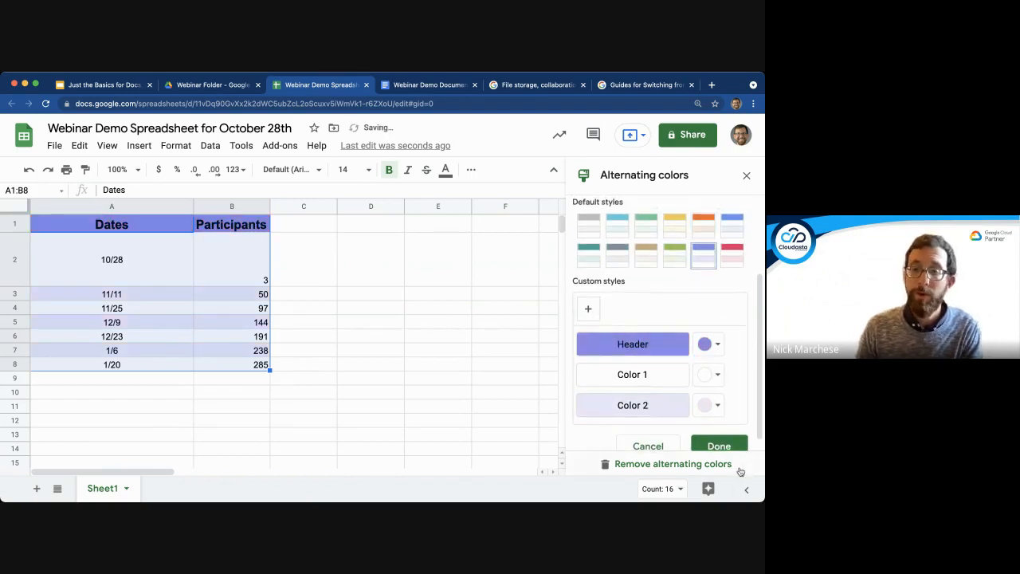
{"action": "scroll", "coordinate": [739, 466], "scroll_direction": "down", "scroll_amount": 1}
{"action": "left_click", "coordinate": [717, 431]}
{"action": "left_click", "coordinate": [580, 365]}
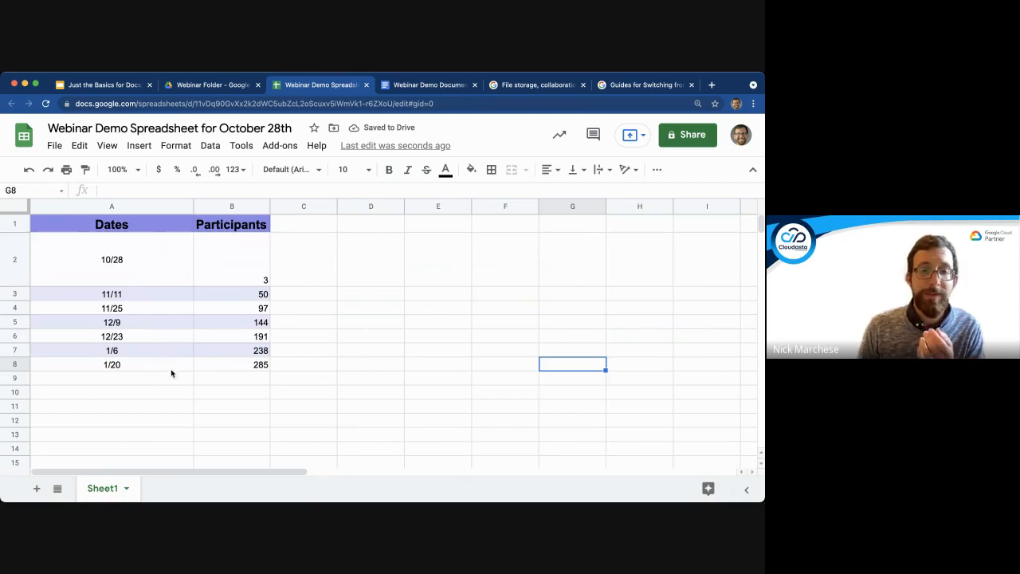
- Enter the date 2/1 in cell A9 directly below the table
{"action": "left_click", "coordinate": [156, 381]}
{"action": "double_click", "coordinate": [167, 381]}
{"action": "type", "text": "2/1"}
{"action": "key", "text": "Return"}
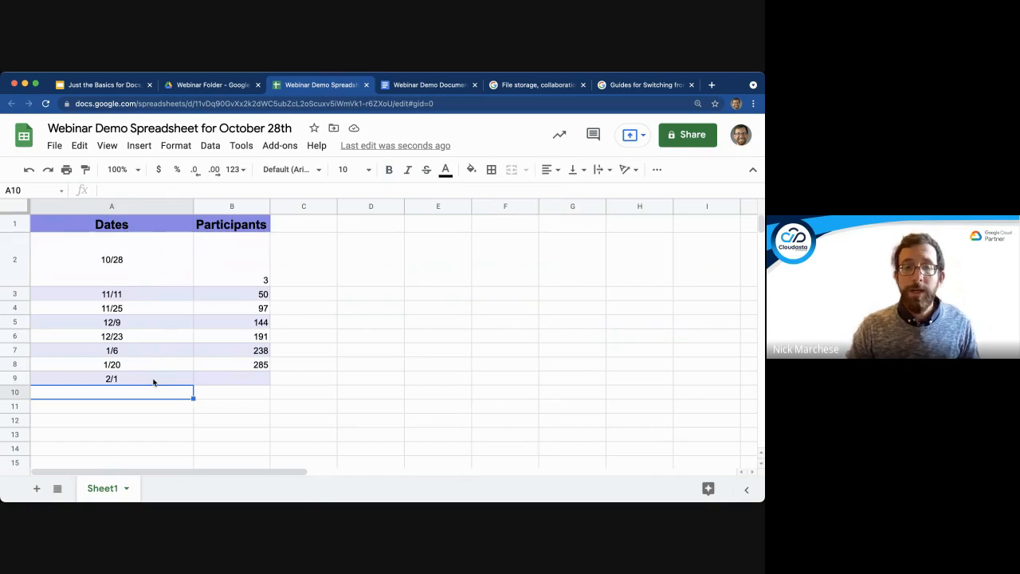
- Check the sum of the participant numbers in cells B2:B8 and select cell B10
{"action": "left_click", "coordinate": [237, 395]}
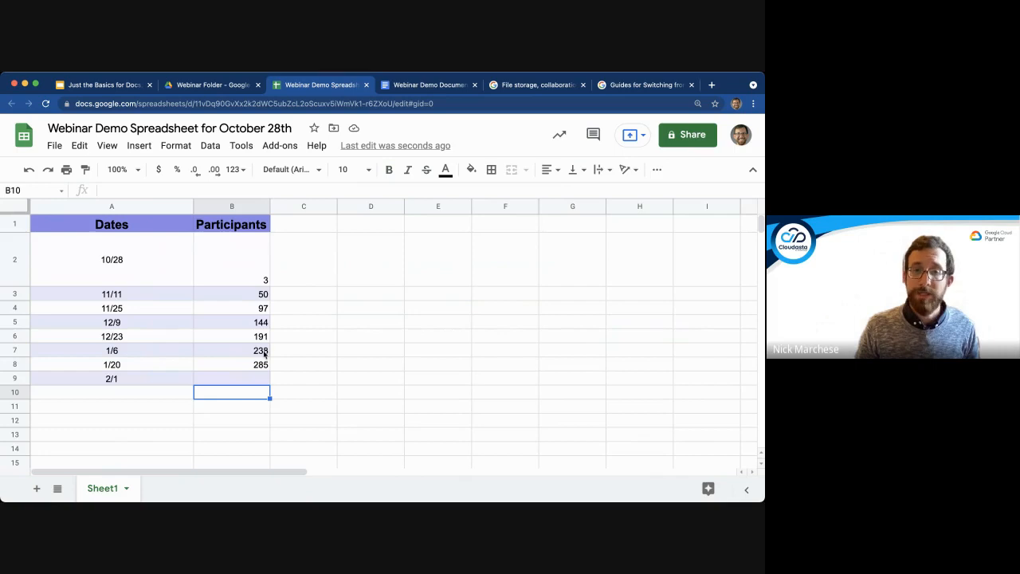
{"action": "left_click_drag", "start_coordinate": [265, 272], "coordinate": [269, 369]}
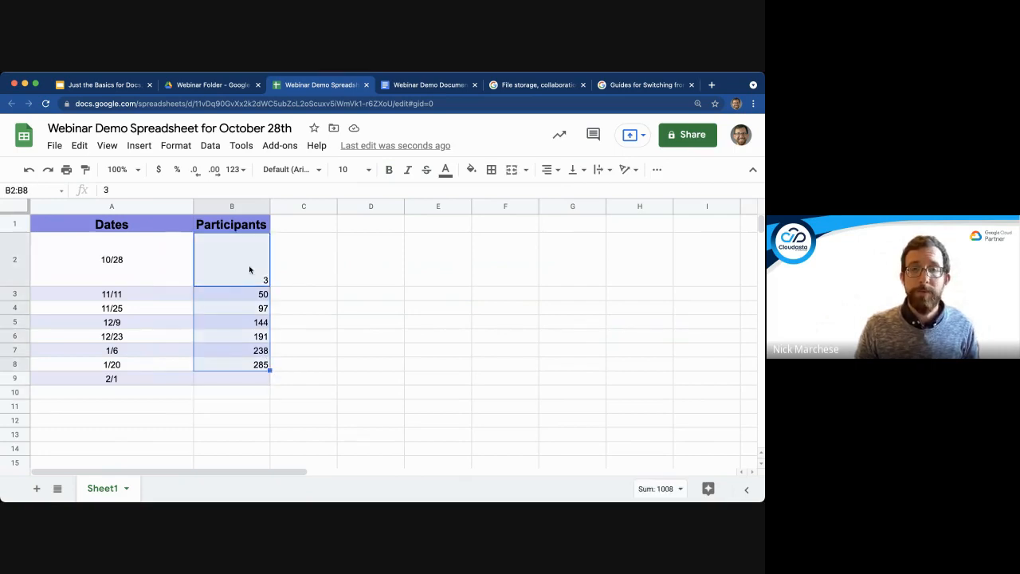
{"action": "left_click", "coordinate": [256, 399]}
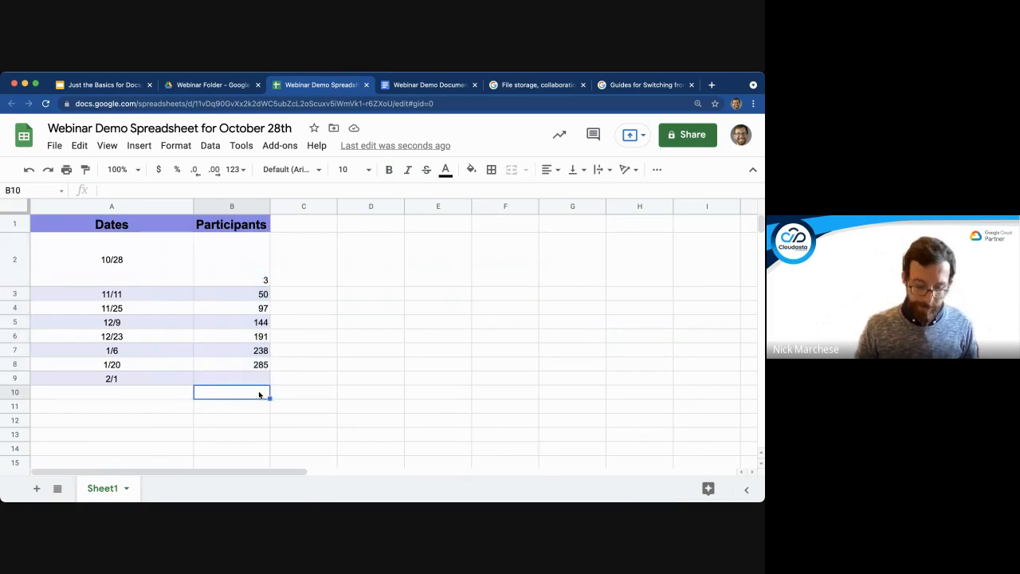
- Enter the formula =SUM(B2:B8) in cell B10 to total the participant numbers
{"action": "left_click", "coordinate": [157, 188]}
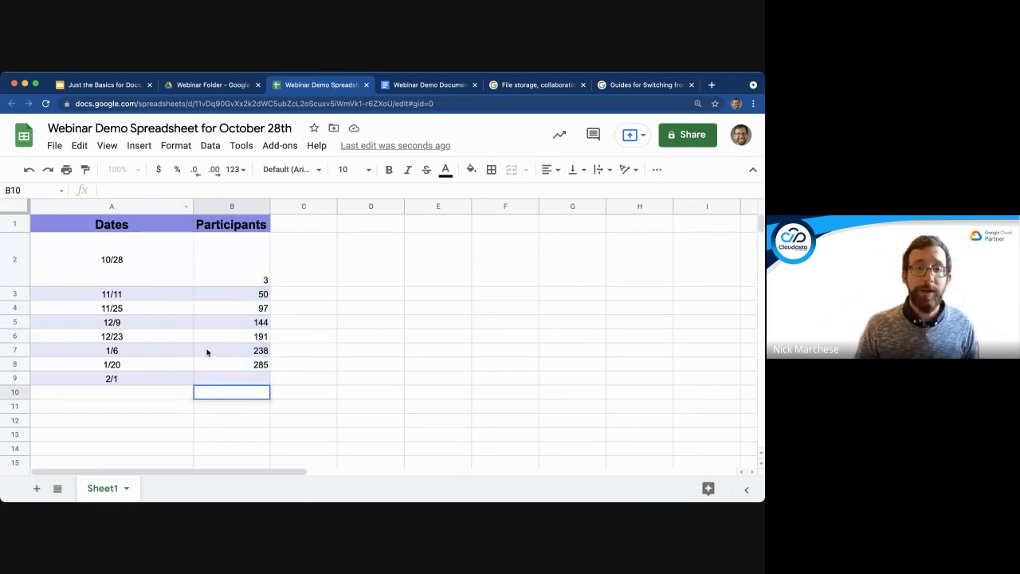
{"action": "double_click", "coordinate": [251, 391]}
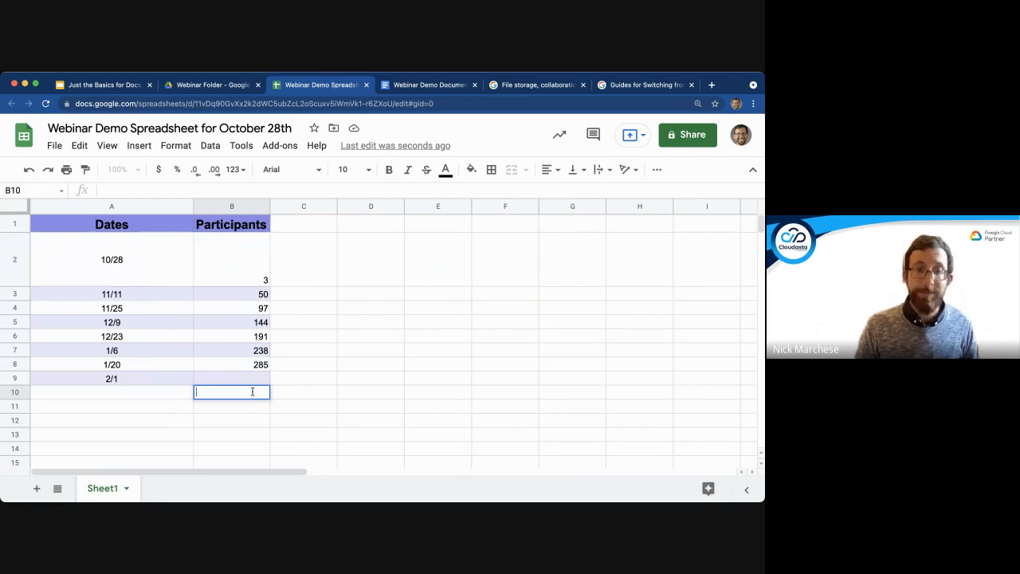
{"action": "type", "text": "="}
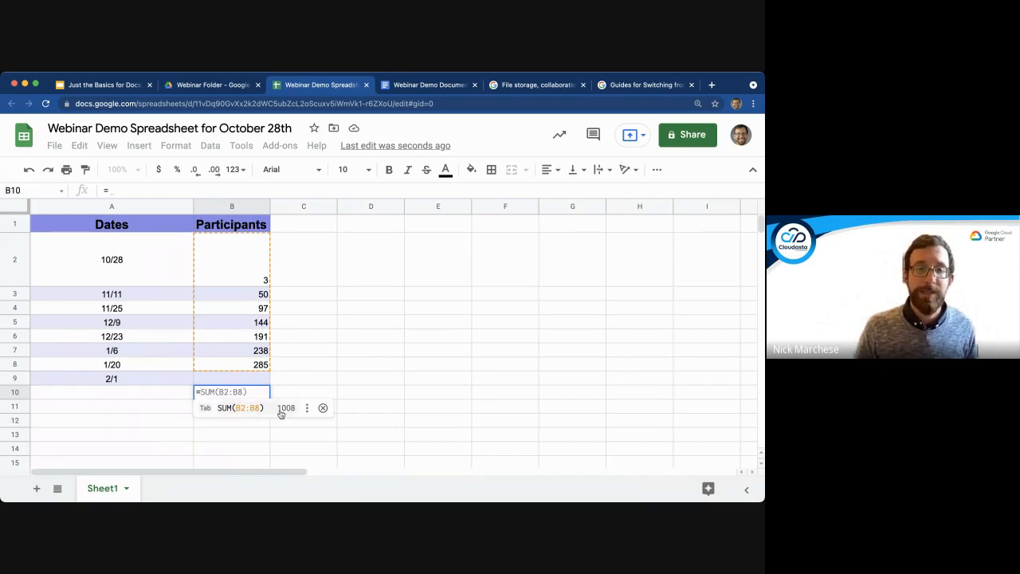
{"action": "type", "text": "SUM"}
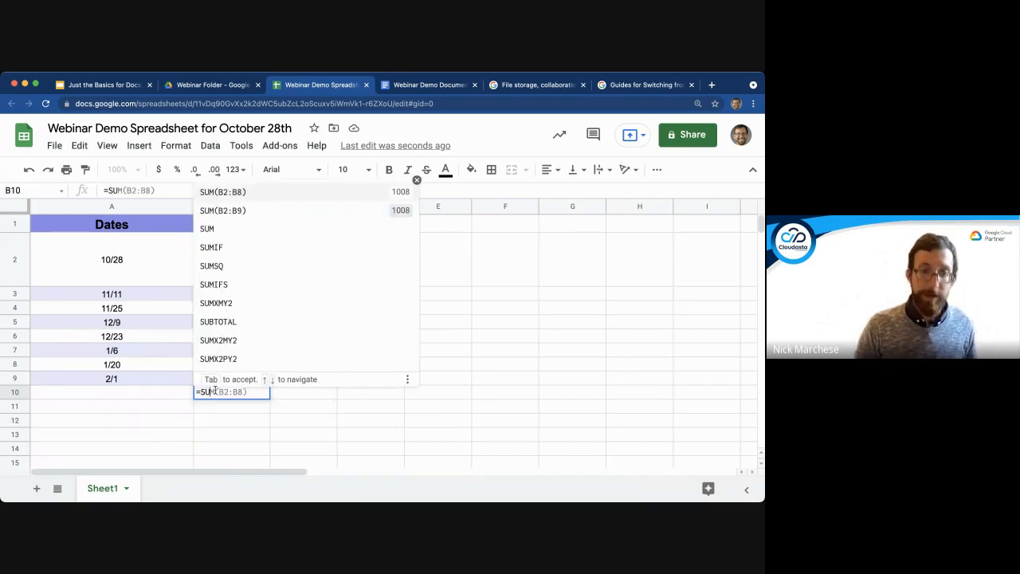
{"action": "type", "text": "("}
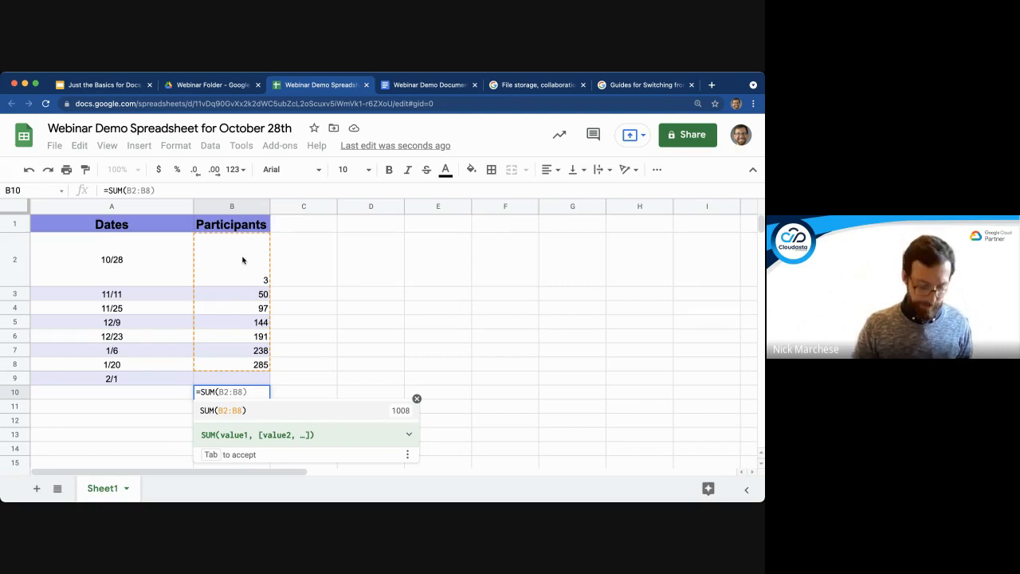
{"action": "type", "text": "B2"}
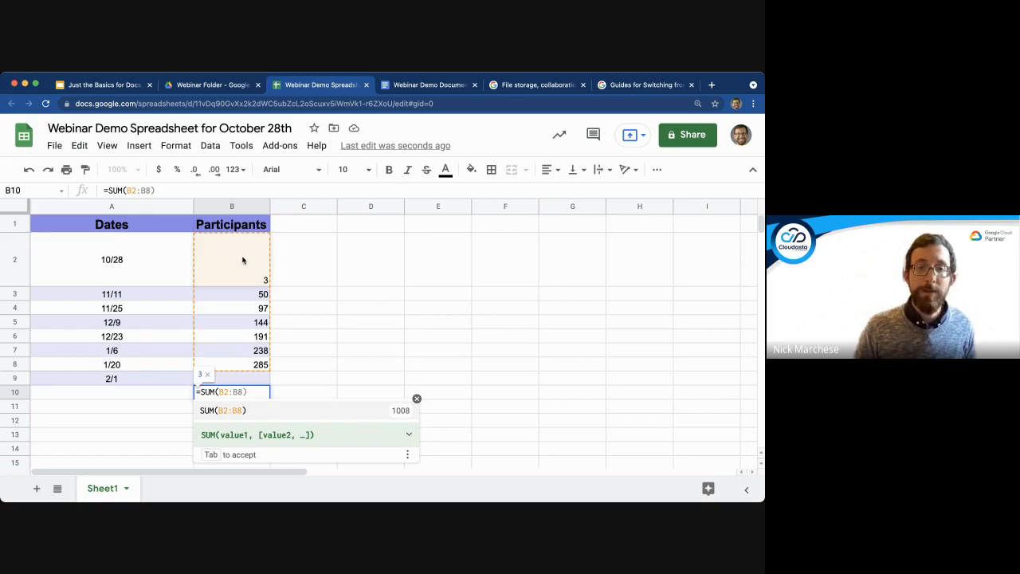
{"action": "type", "text": ":"}
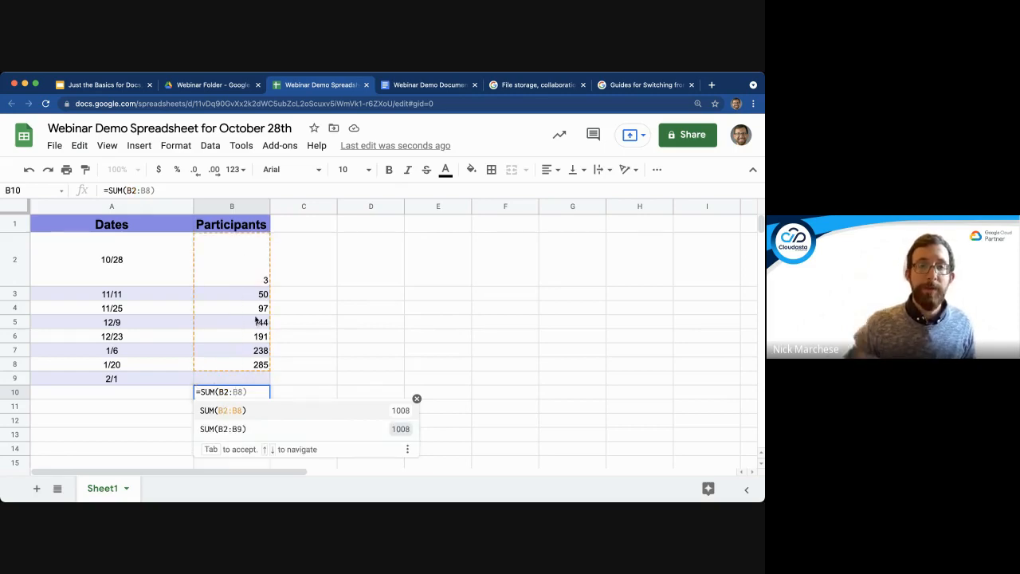
{"action": "type", "text": "B8"}
{"action": "type", "text": "8"}
{"action": "key", "text": "Return"}
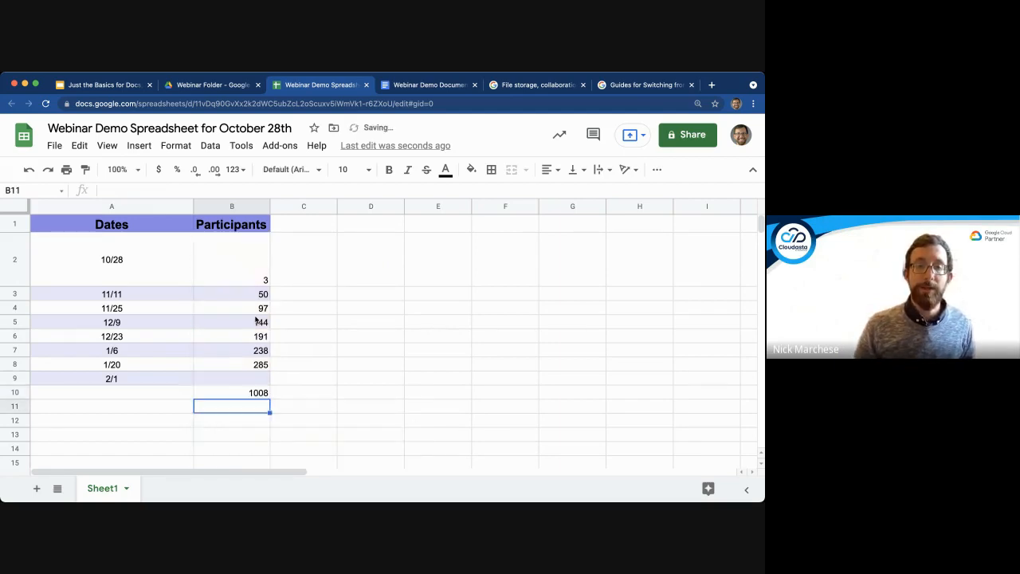
- Make the total in cell B10 bold and change the 10/28 participant count in cell B2 to 3000
{"action": "left_click", "coordinate": [252, 397]}
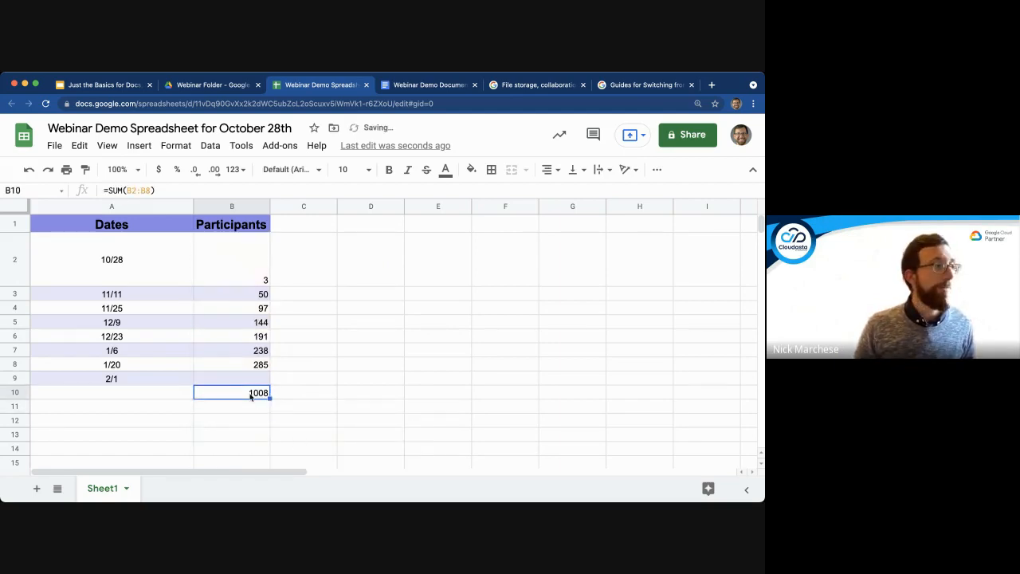
{"action": "key", "text": "ctrl+b"}
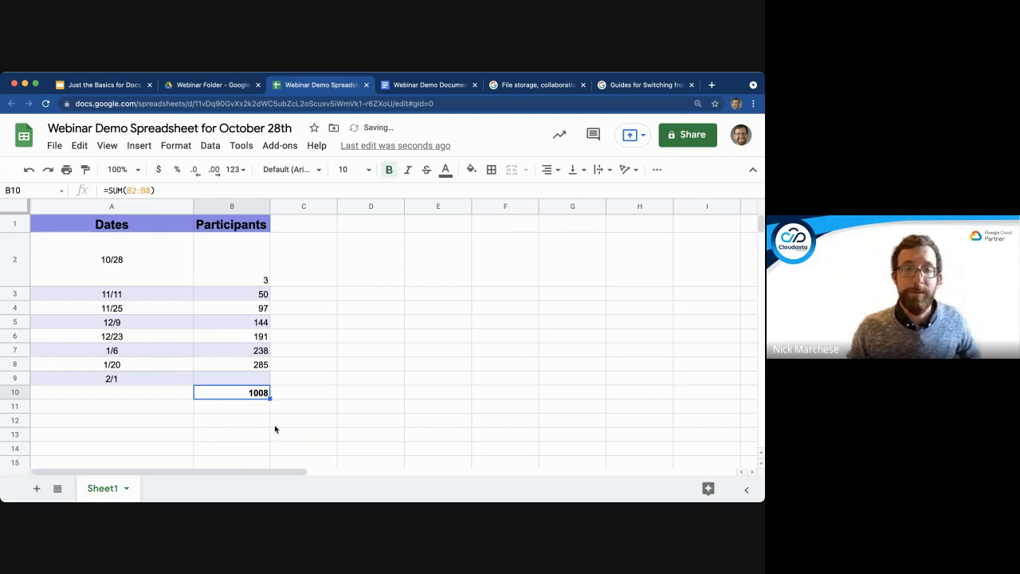
{"action": "left_click", "coordinate": [247, 270]}
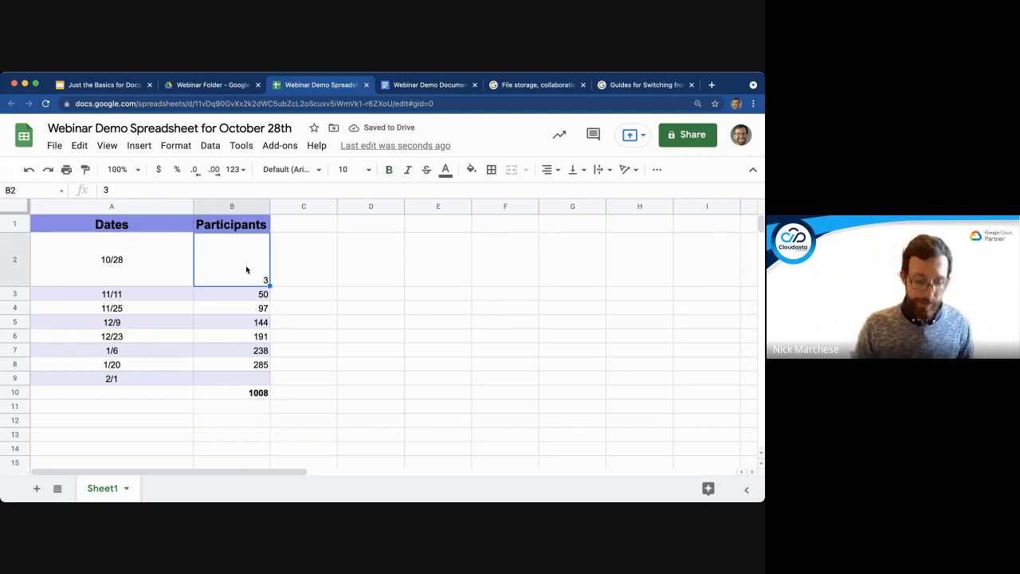
{"action": "type", "text": "3000"}
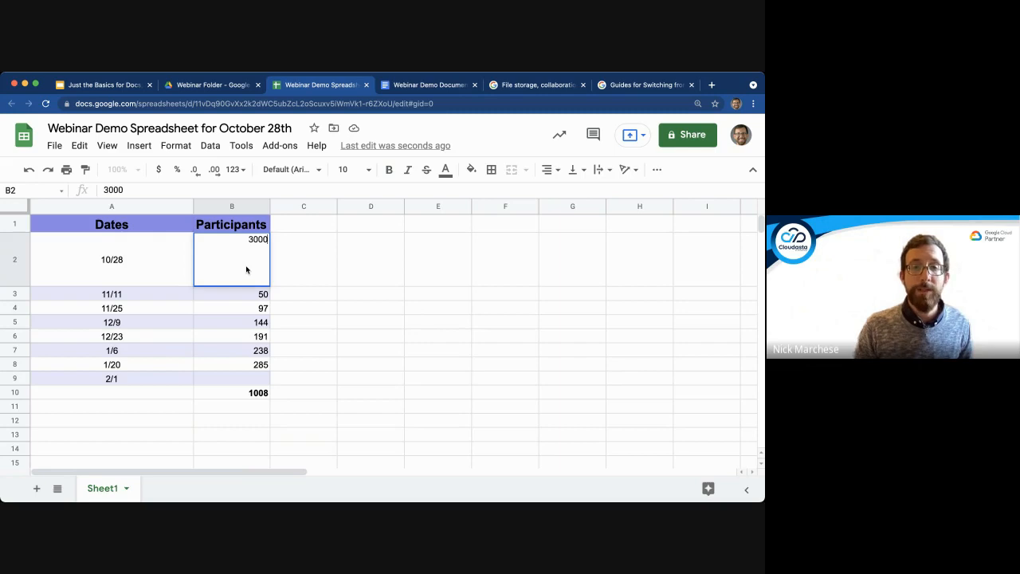
{"action": "key", "text": "Return"}
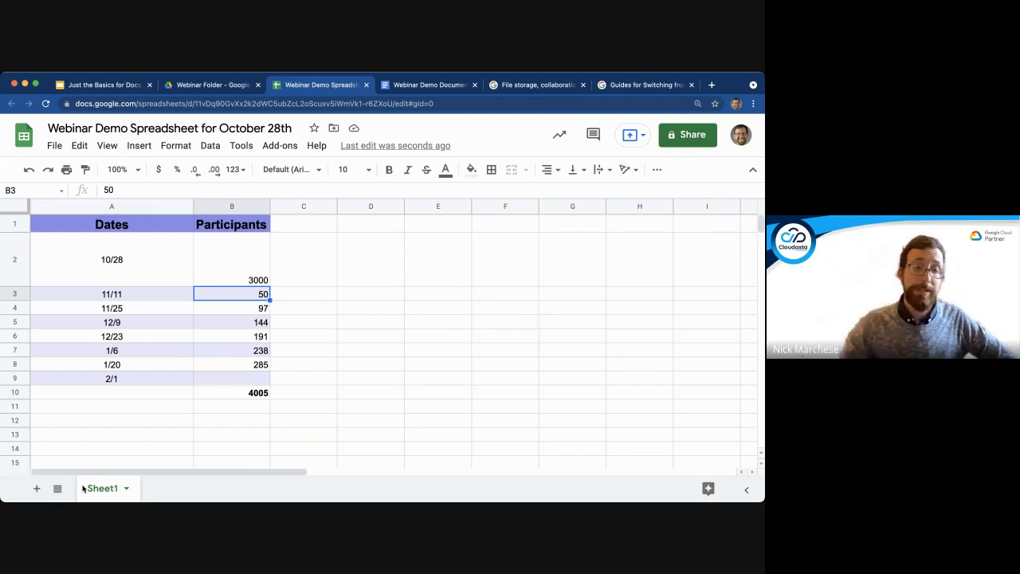
- Add a second sheet to the spreadsheet, switch between both sheets and return to Sheet1
{"action": "left_click", "coordinate": [37, 488]}
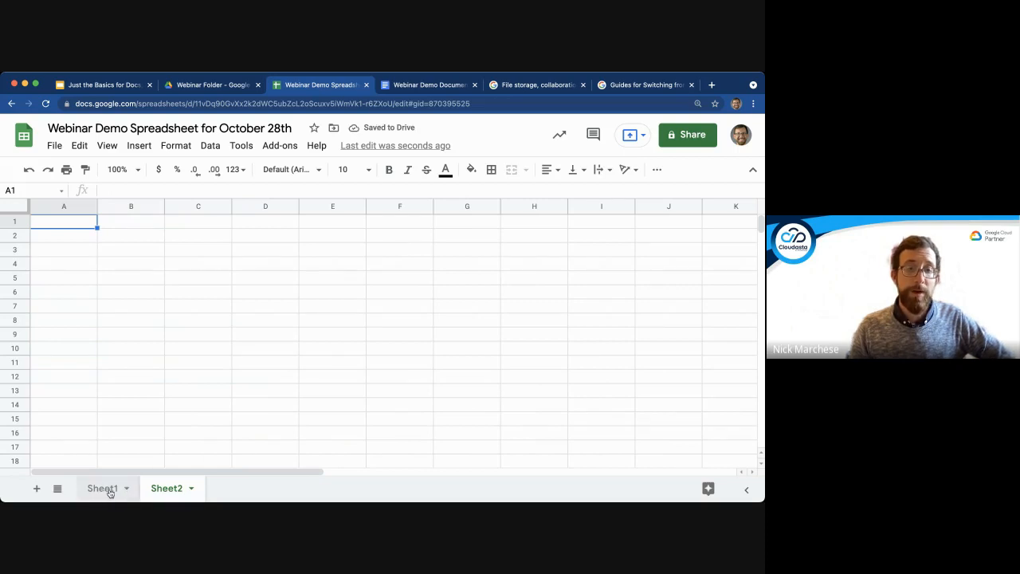
{"action": "left_click", "coordinate": [110, 492]}
{"action": "left_click", "coordinate": [246, 368]}
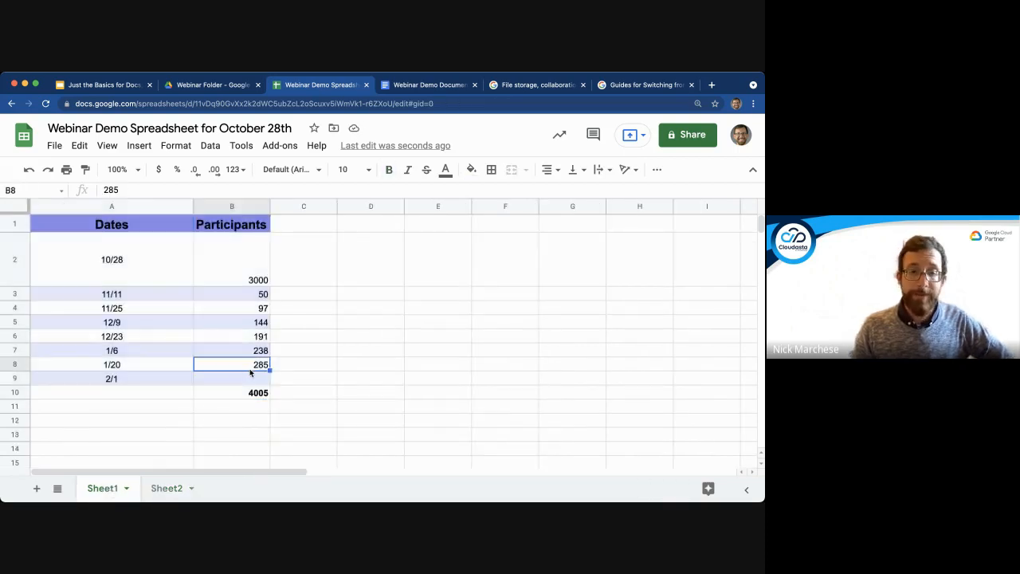
{"action": "left_click", "coordinate": [176, 488]}
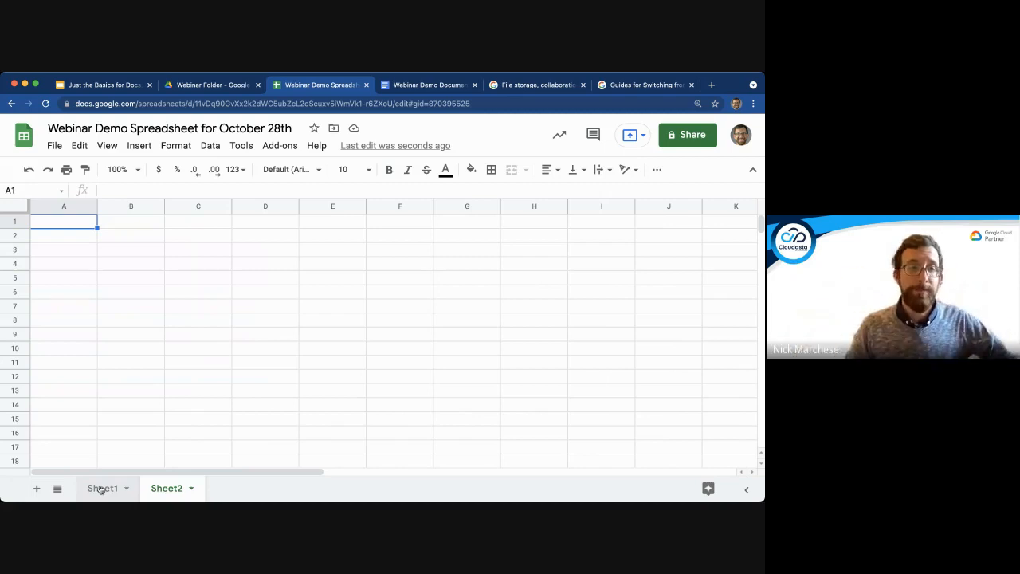
{"action": "left_click", "coordinate": [101, 489]}
{"action": "left_click", "coordinate": [298, 420]}
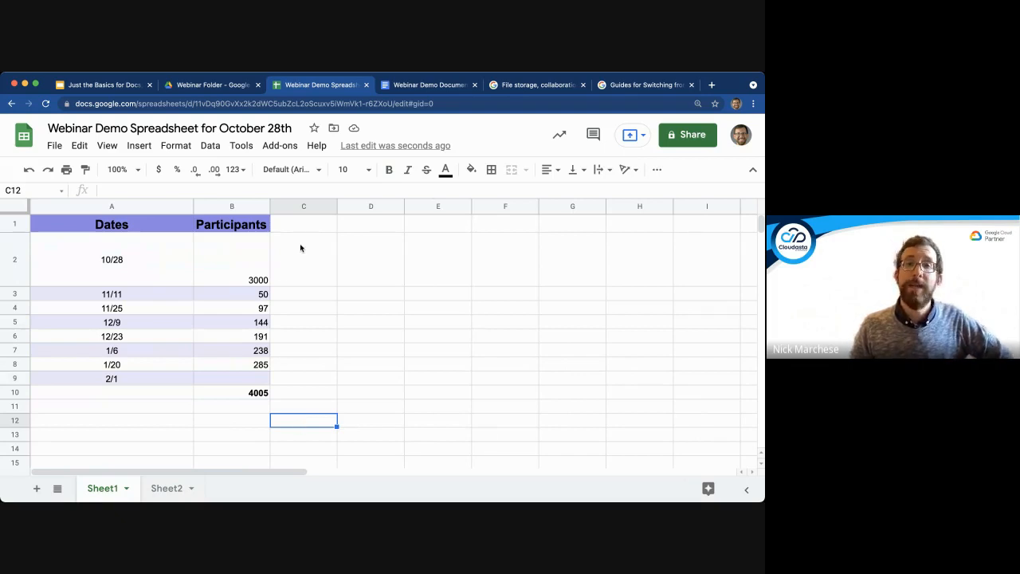
- Switch to the Webinar Folder in Google Drive and create a new Google Slides presentation there
{"action": "left_click", "coordinate": [233, 85]}
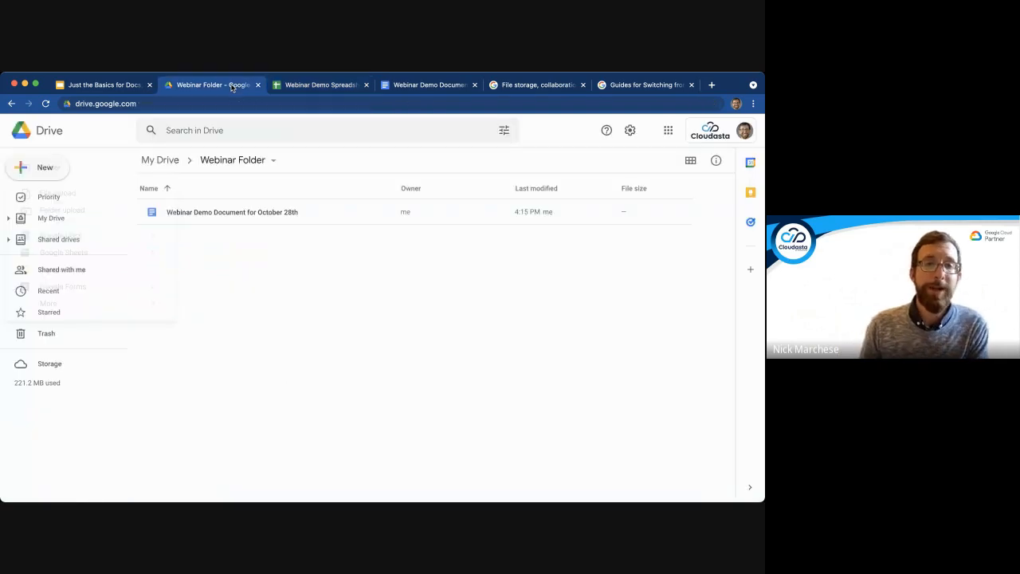
{"action": "left_click", "coordinate": [45, 168]}
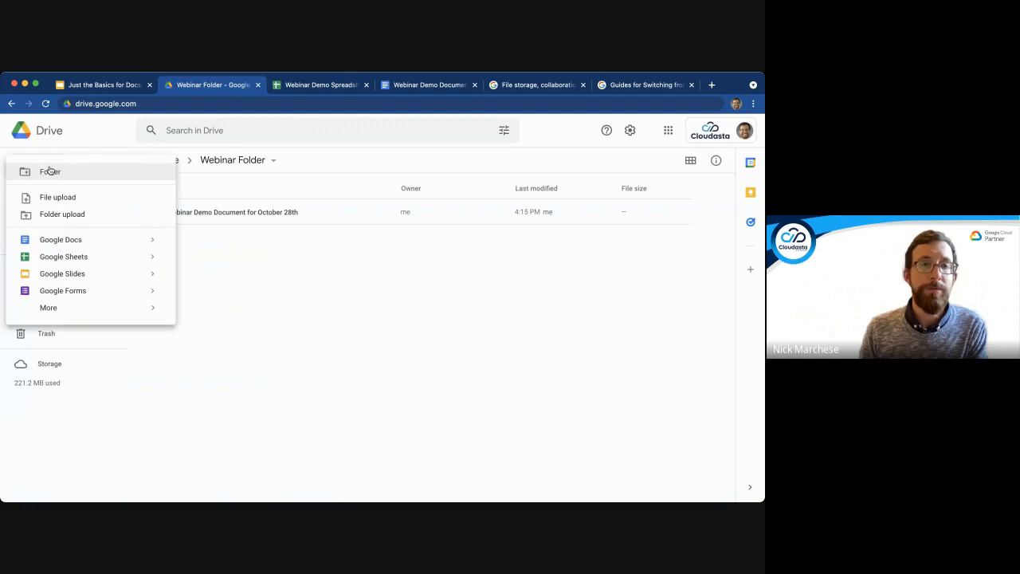
{"action": "left_click", "coordinate": [87, 273]}
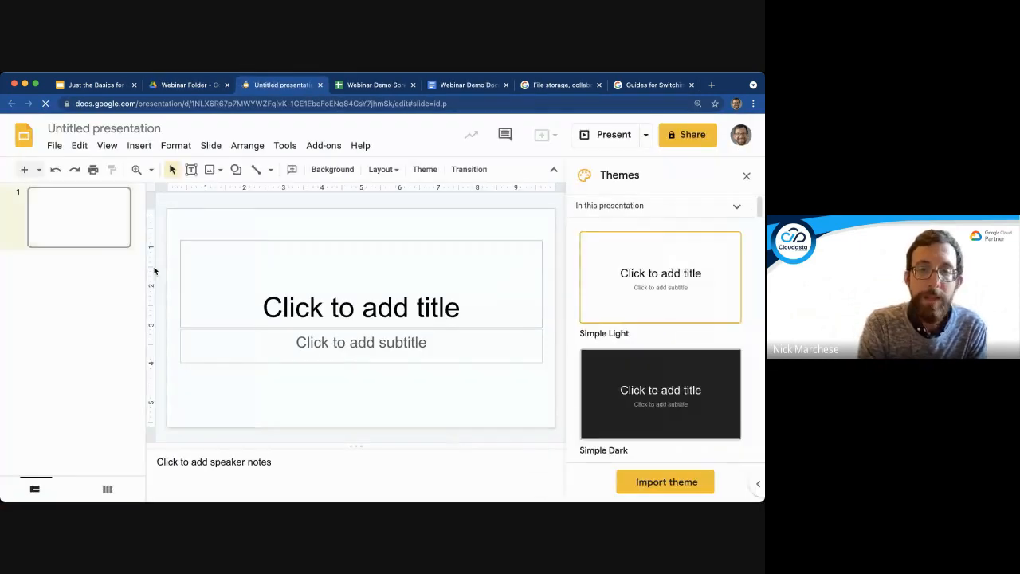